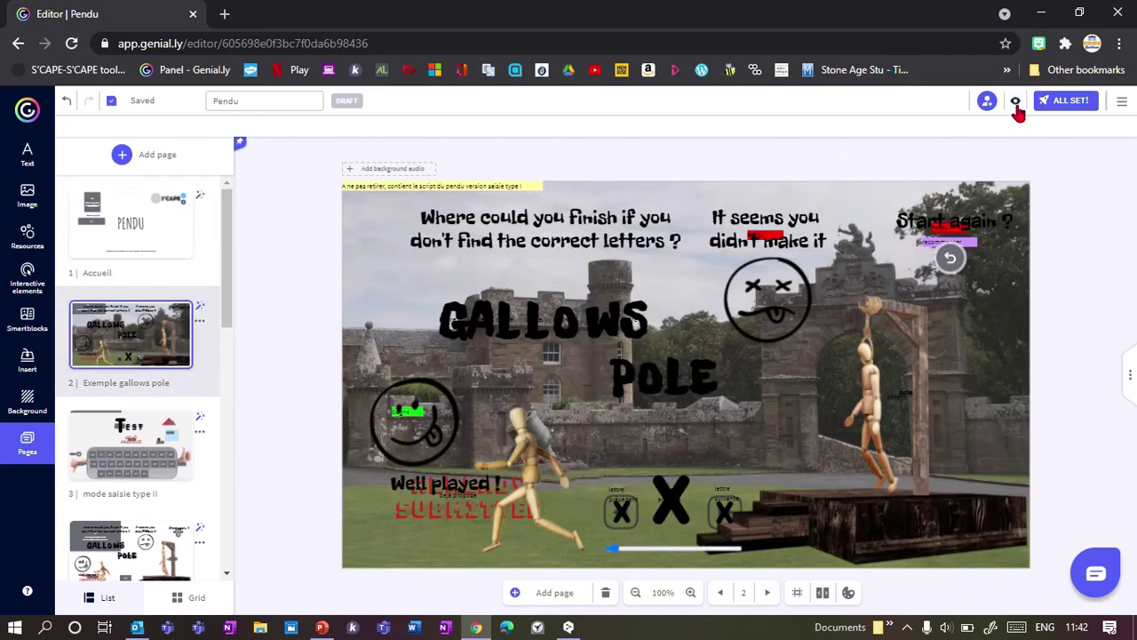
- Preview the gallows pole page and guess the letters D, E and F in the letter-slider hangman game
left_click(1015, 100)
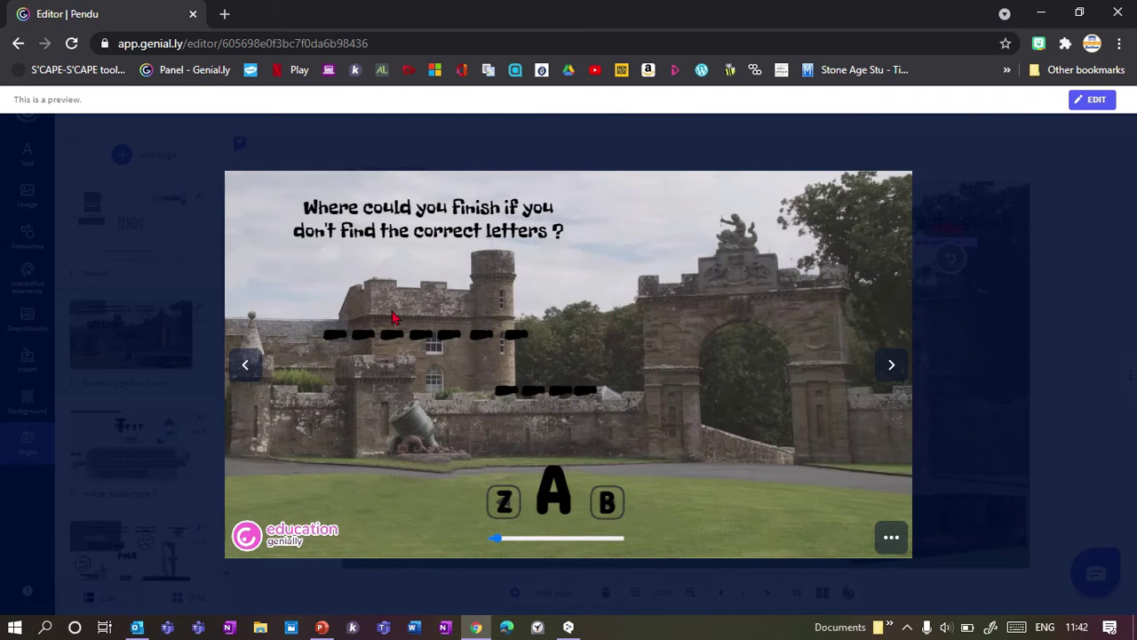
left_click(605, 506)
left_click(607, 504)
left_click(607, 504)
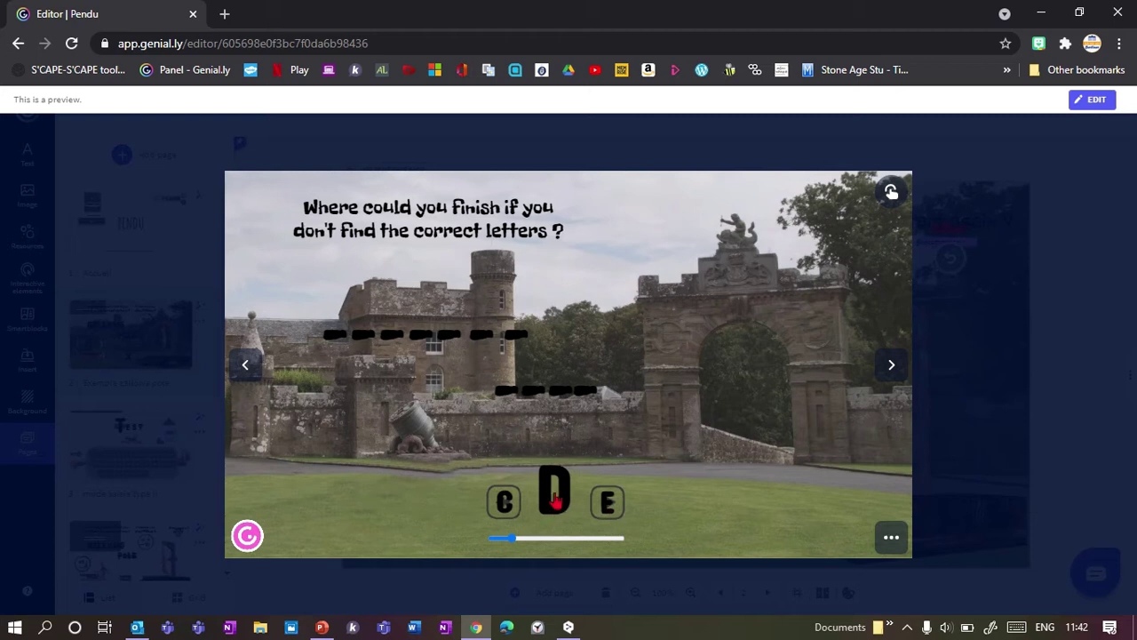
left_click(554, 500)
left_click(609, 505)
left_click(550, 503)
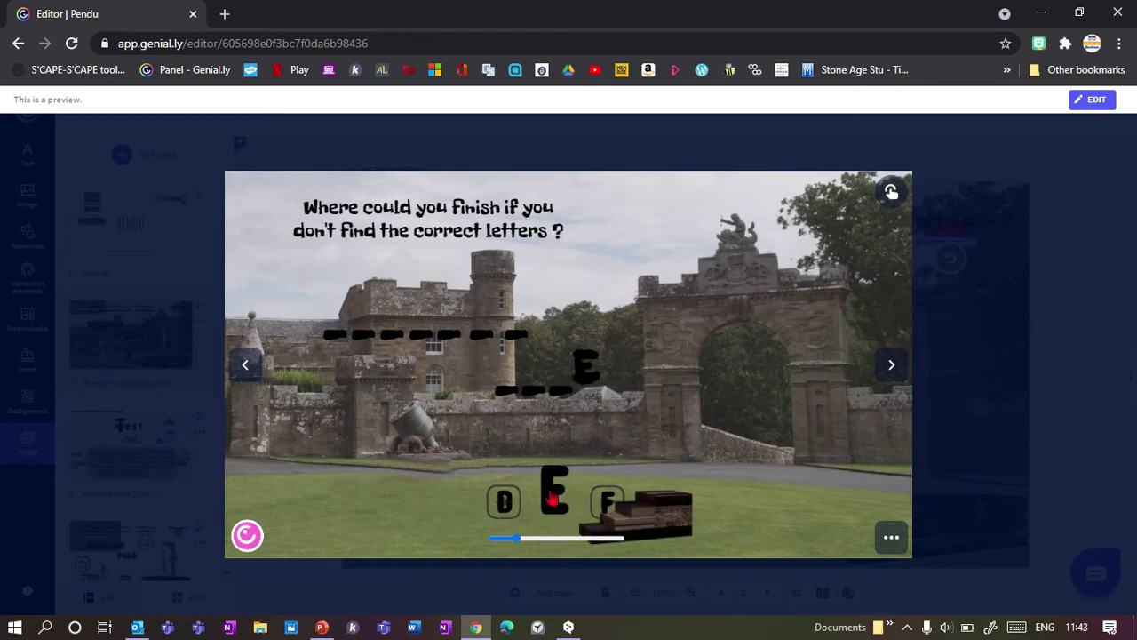
left_click(609, 505)
left_click(556, 497)
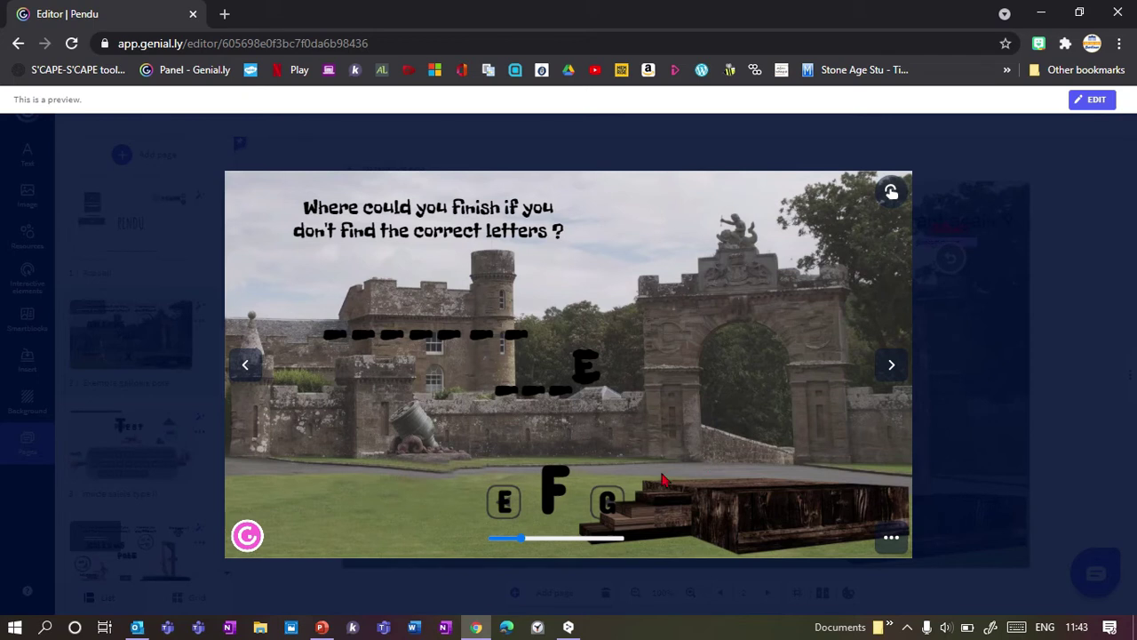
- Move the letter slider on to W and submit W as a guess
left_click_drag(525, 551, 599, 547)
left_click(549, 511)
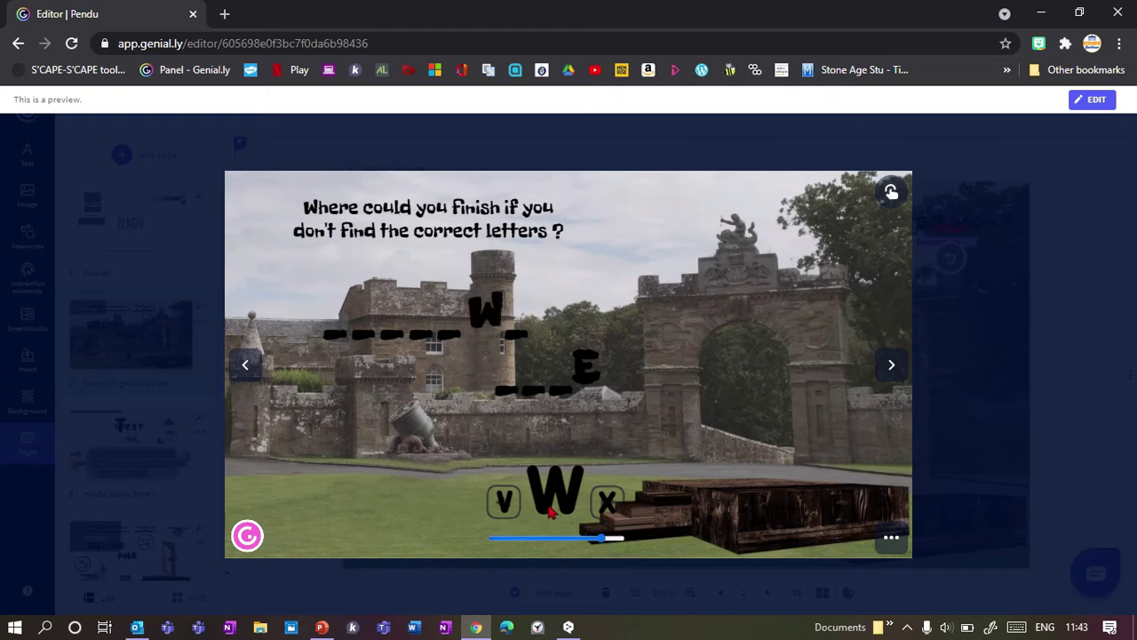
left_click(551, 495)
left_click(552, 506)
- Advance the letter picker to Z and guess it, then step back one letter and guess Y
left_click(608, 503)
double_click(608, 503)
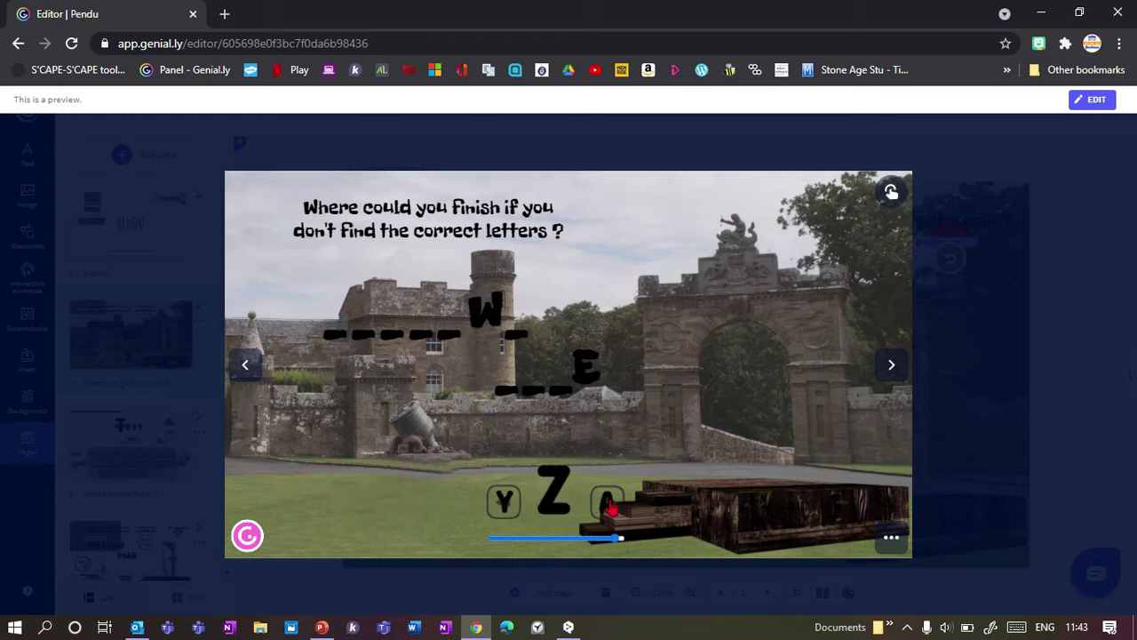
left_click(558, 500)
left_click(512, 505)
left_click(541, 503)
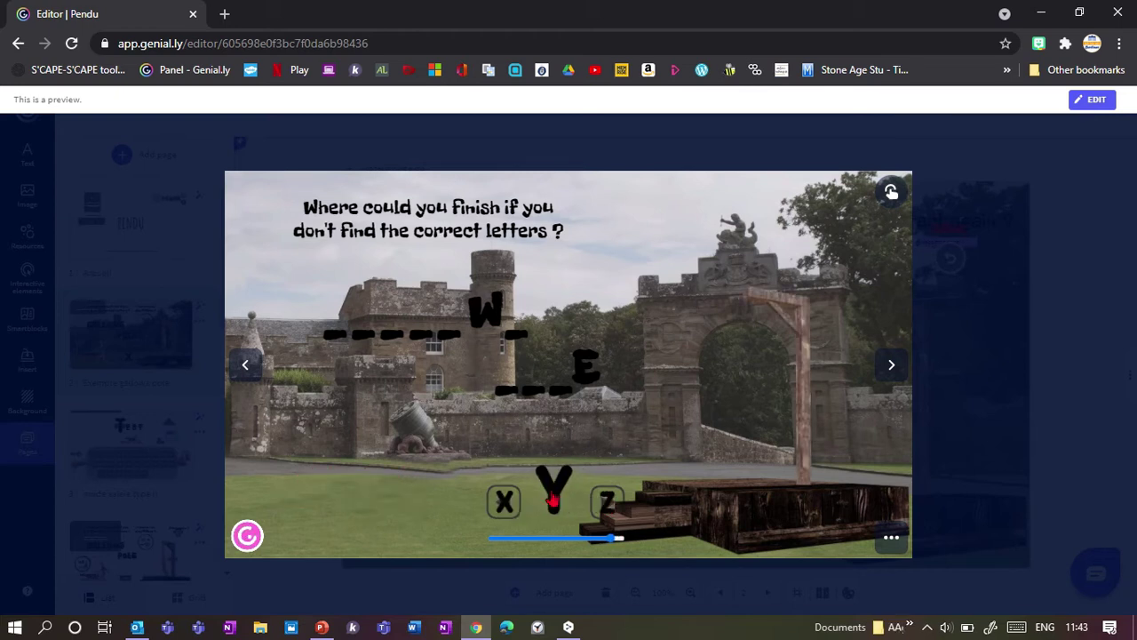
- Step the letter picker back to V, submit it as a guess and restart the gallows game
left_click(502, 504)
left_click(502, 505)
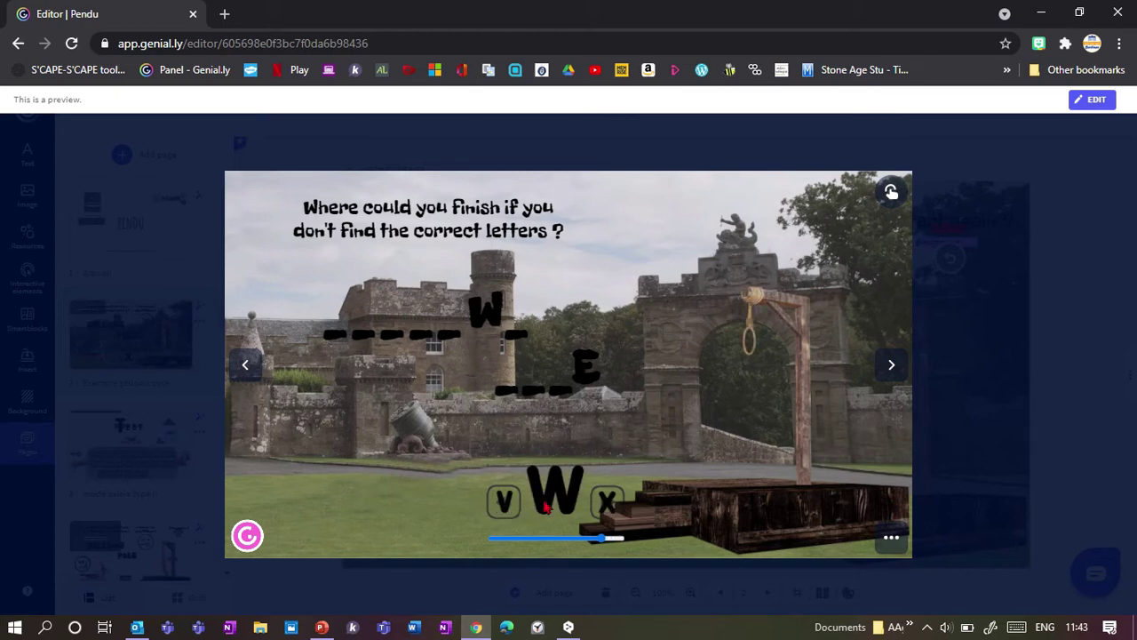
left_click(502, 505)
left_click(551, 493)
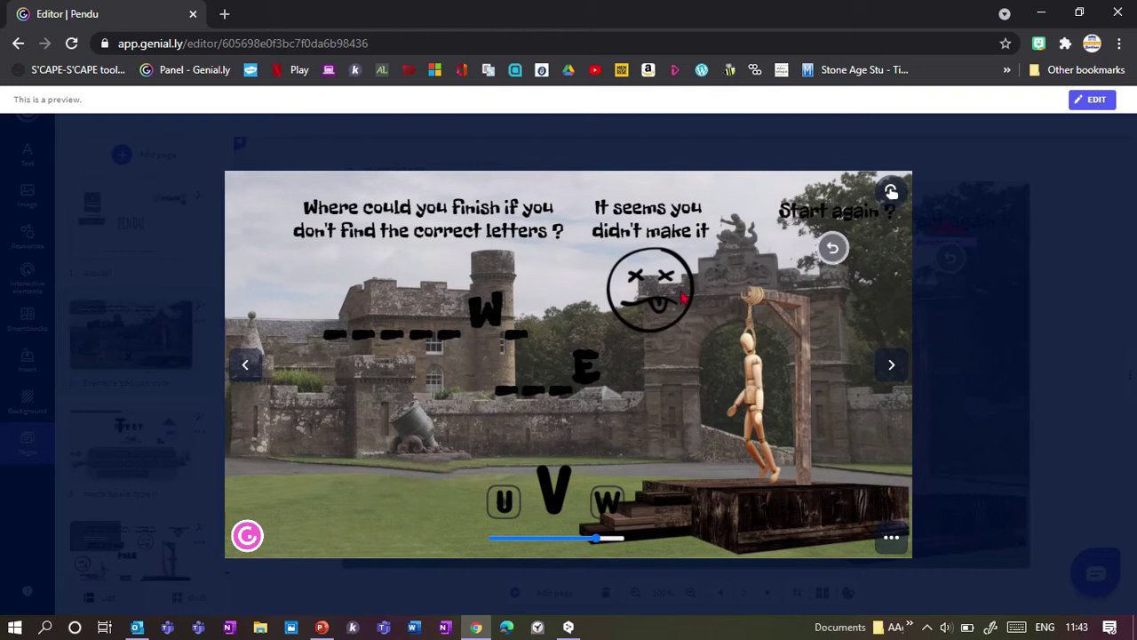
left_click(832, 248)
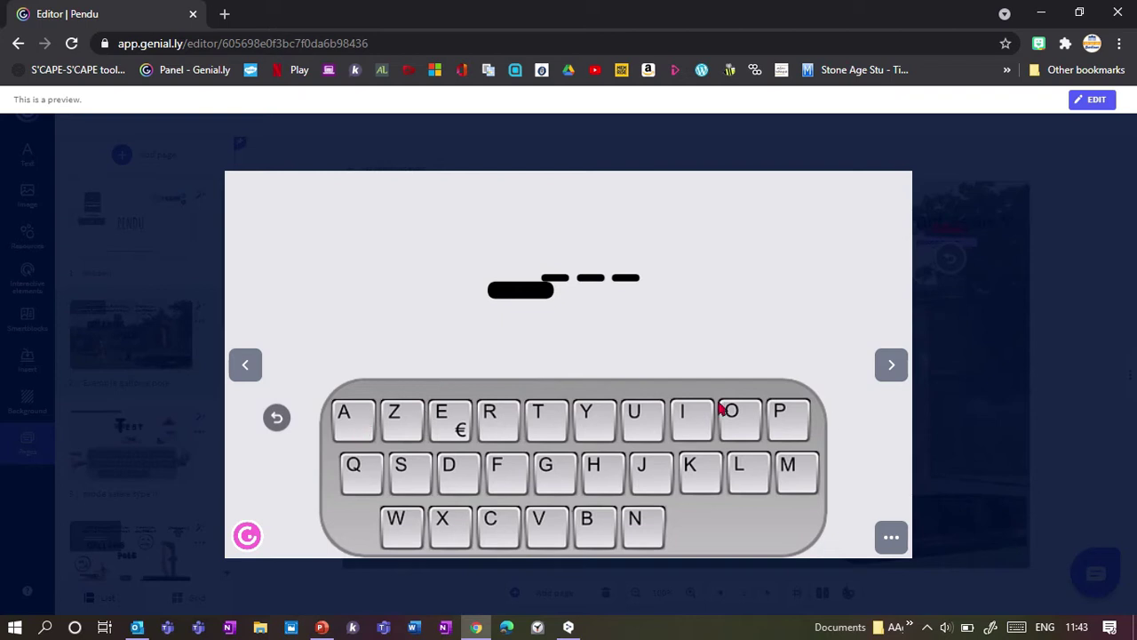
- Try the letters G, R, T and O on the on-screen keyboard version of the hangman game
left_click(548, 494)
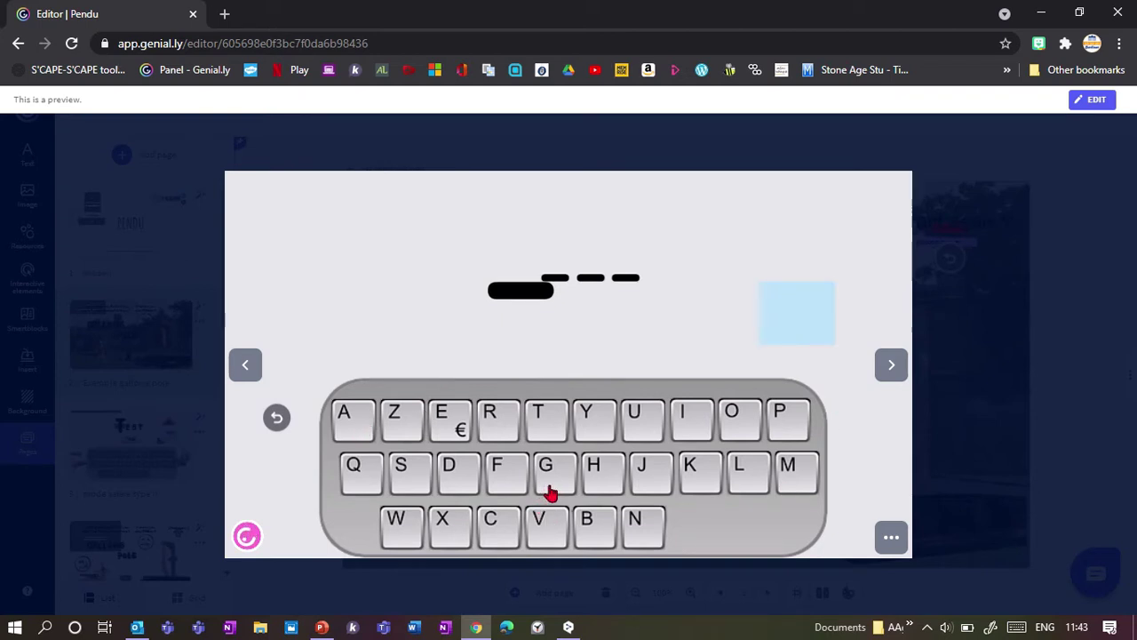
left_click(494, 423)
left_click(552, 422)
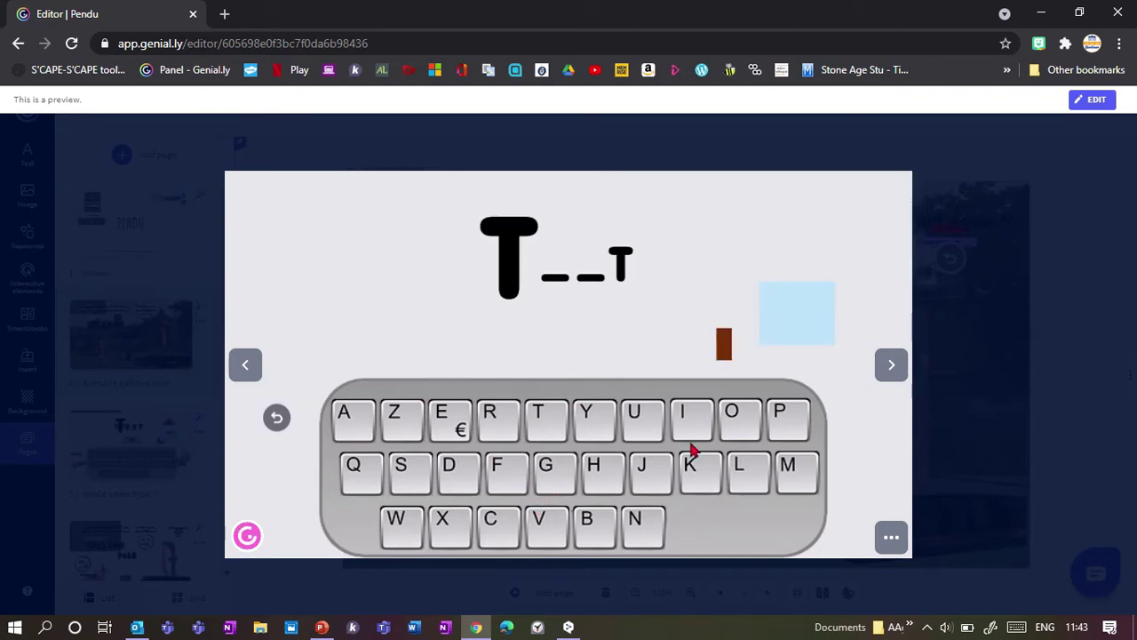
left_click(729, 412)
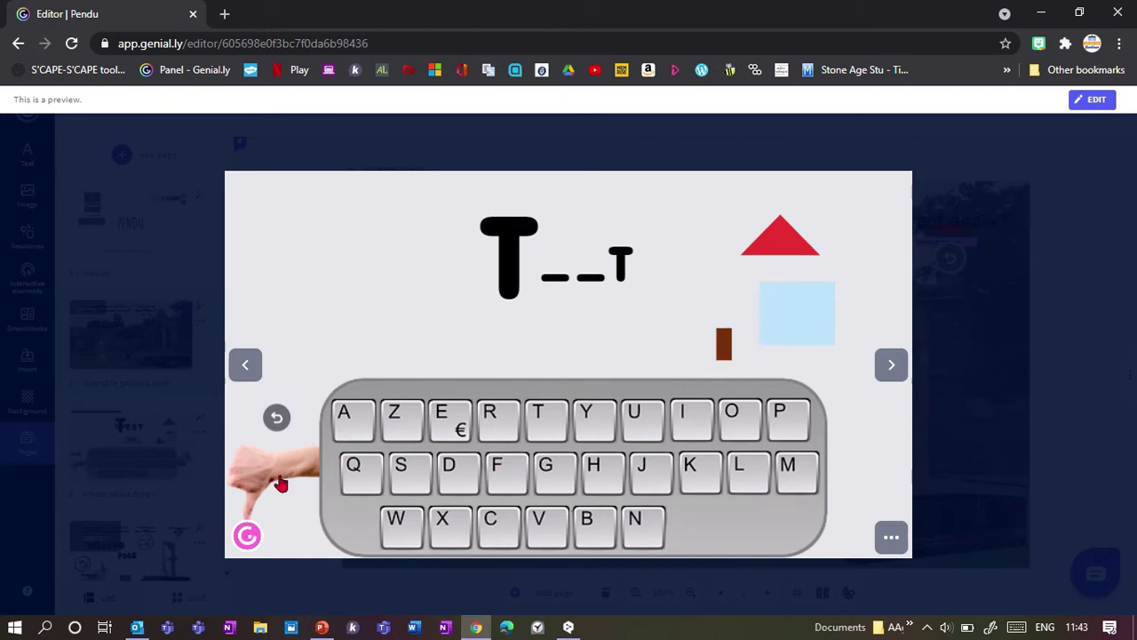
- Go to the typed-letter version of the gallows game and enter the guesses Y, R and F one after another
left_click(892, 360)
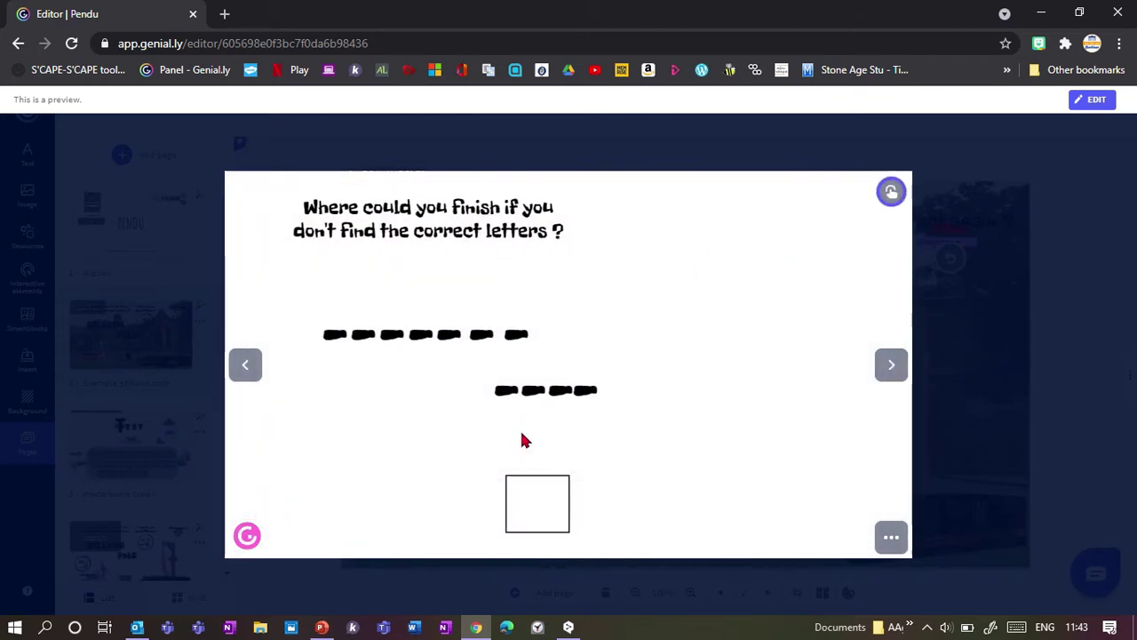
left_click(539, 514)
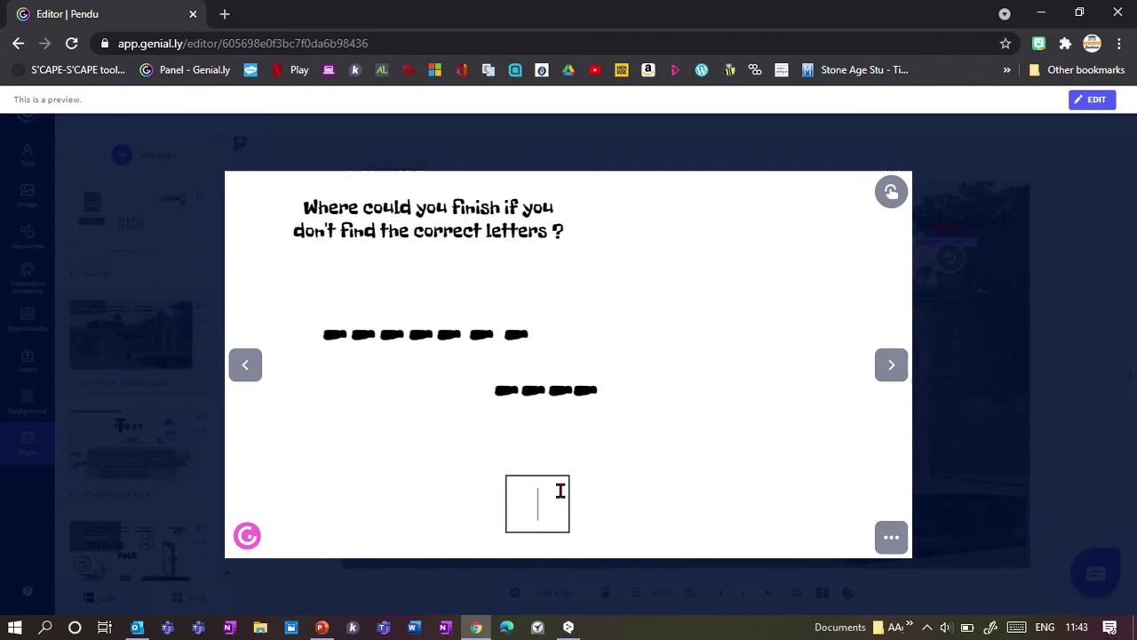
type("Y")
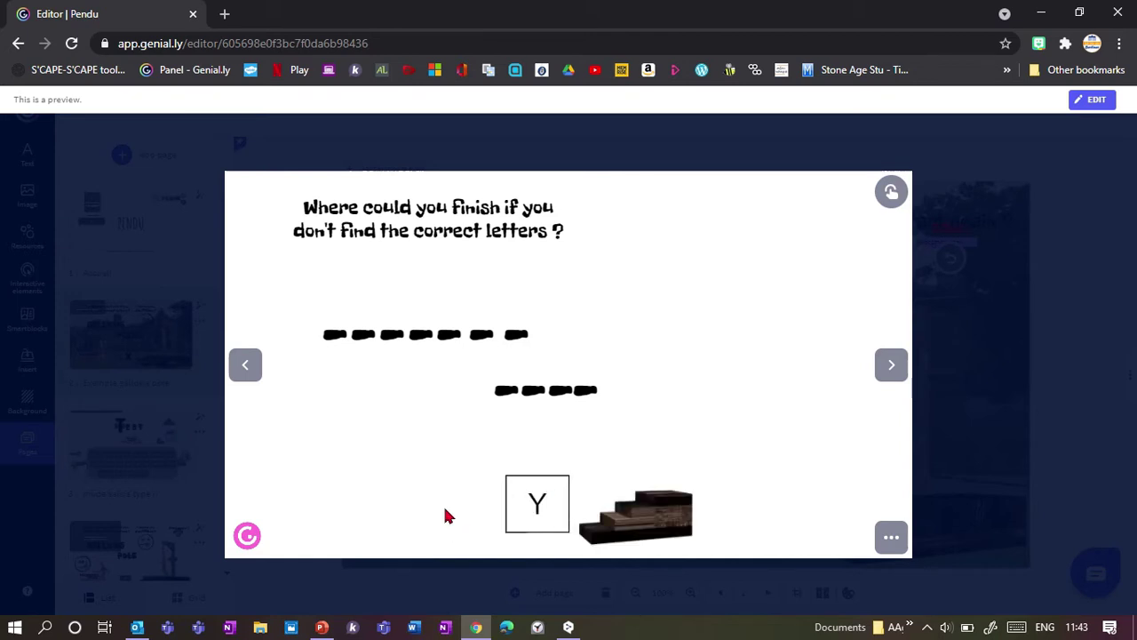
key("BackSpace")
type("R")
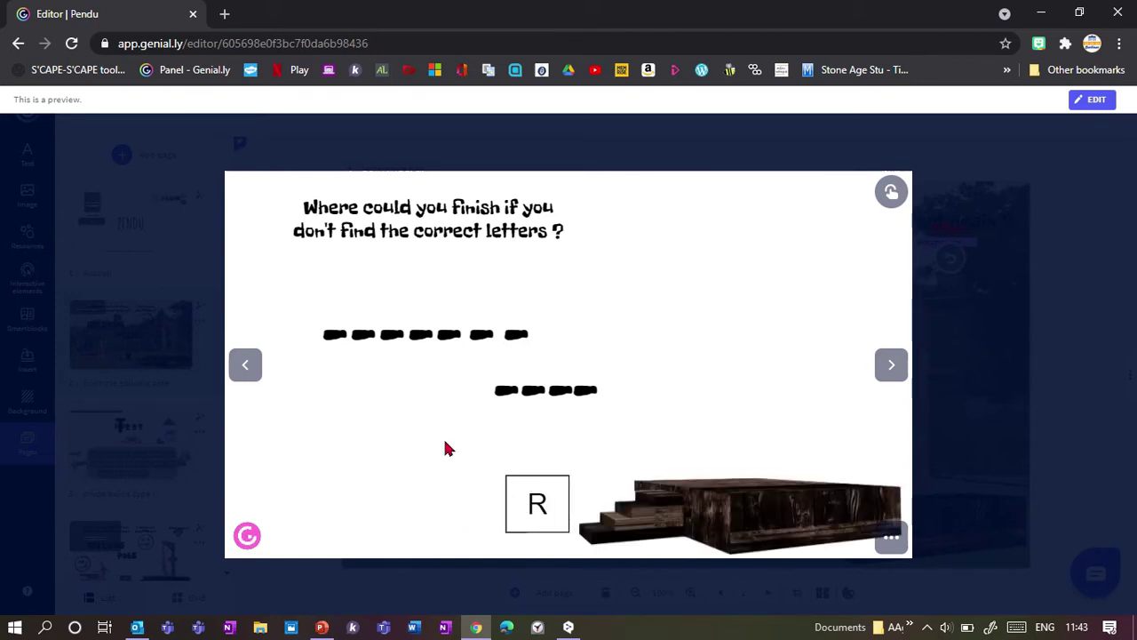
key("BackSpace")
type("F")
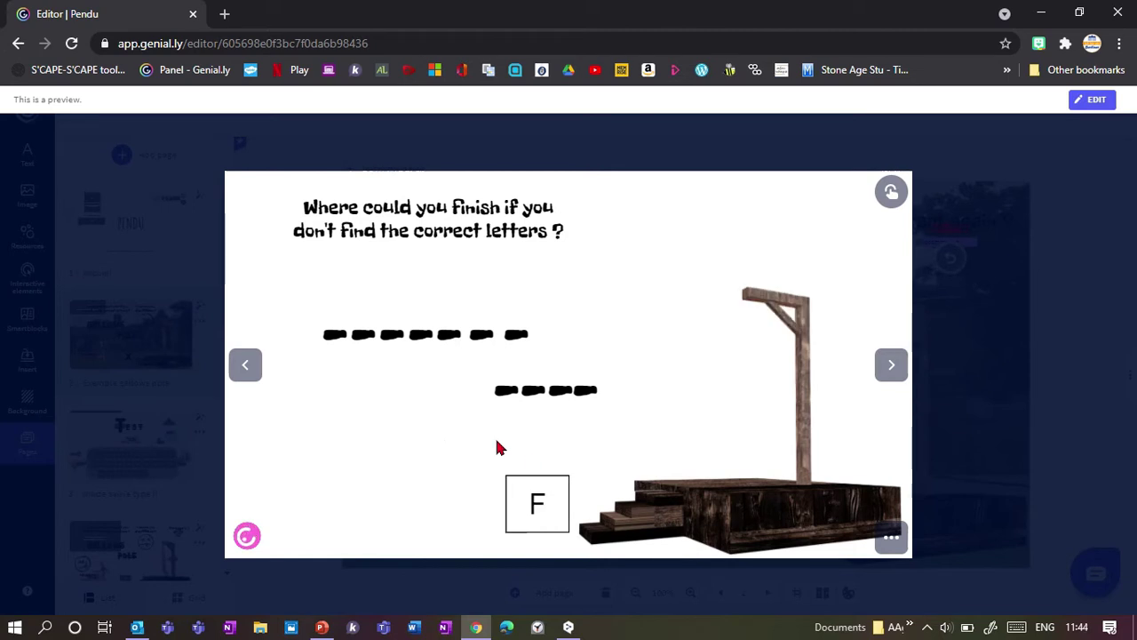
- Enter the guesses E, G, A and L one at a time in the gallows game's letter box
key("BackSpace")
type("E")
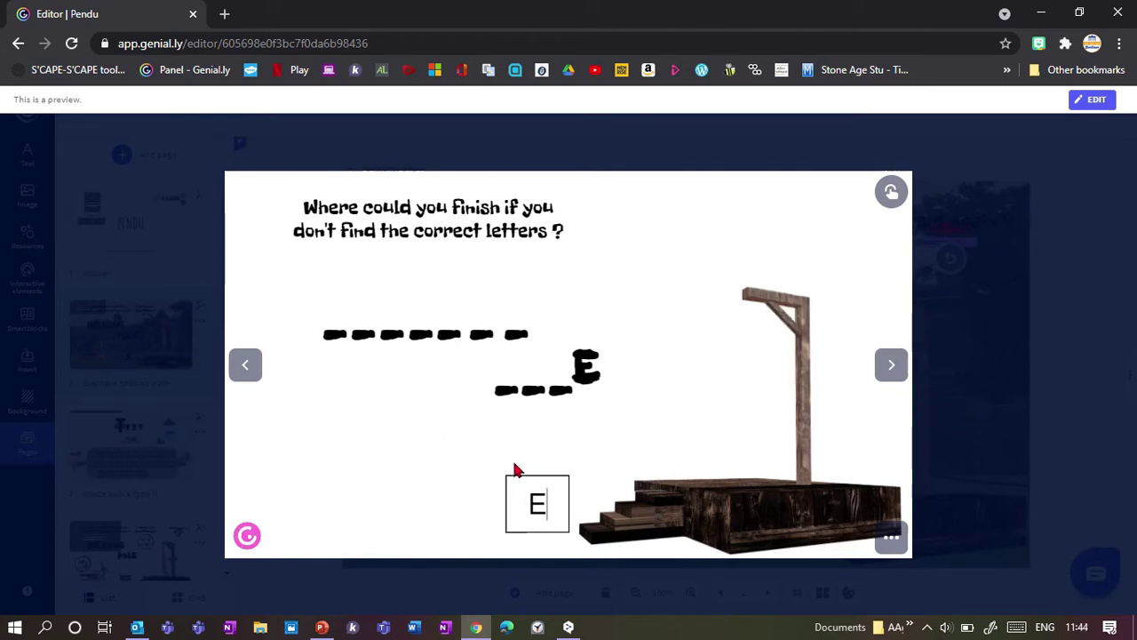
key("BackSpace")
type("G")
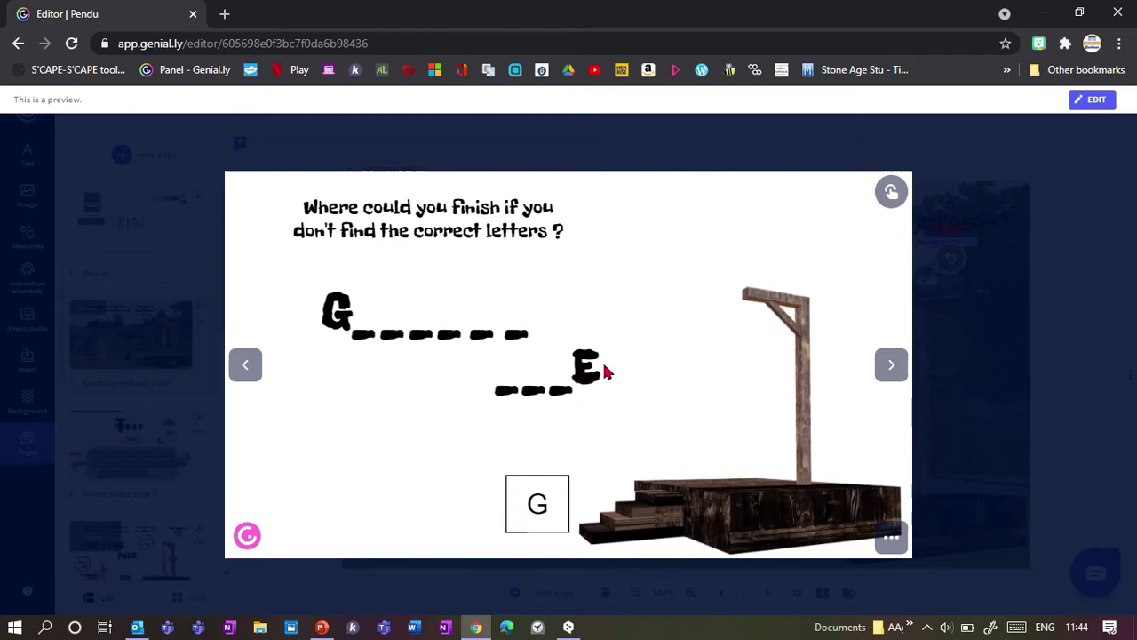
key("BackSpace")
type("A")
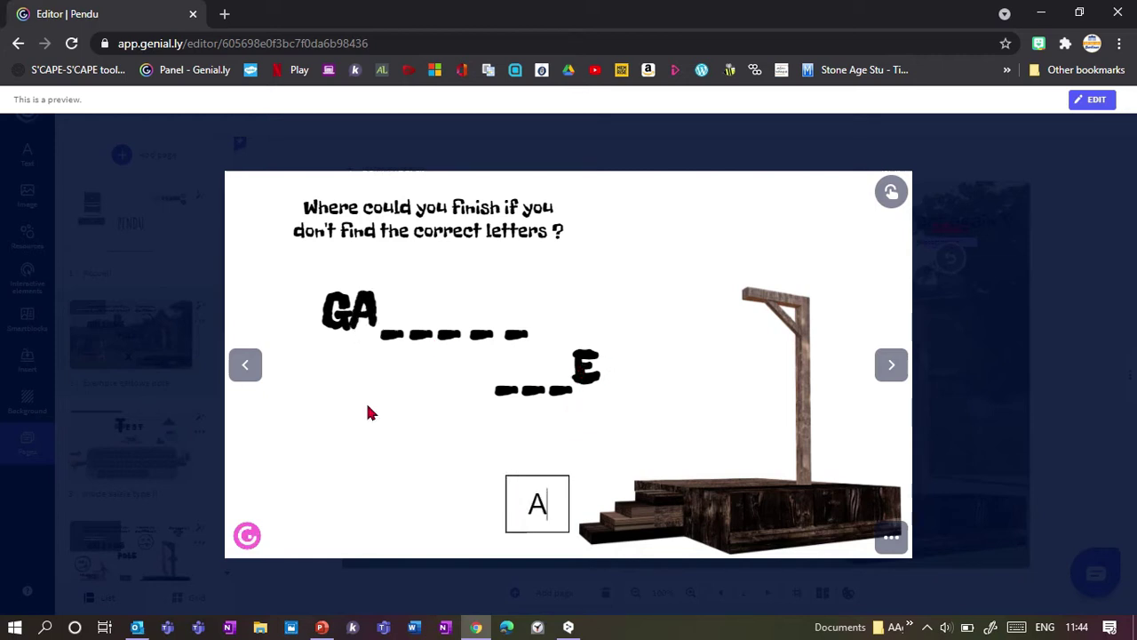
key("BackSpace")
type("L")
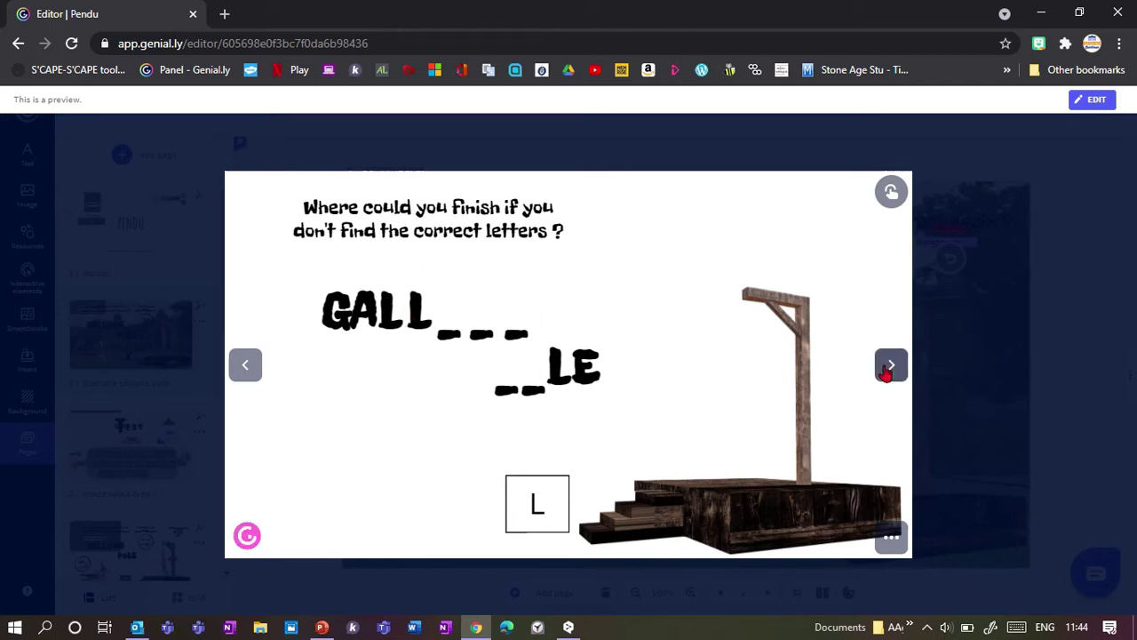
left_click(673, 420)
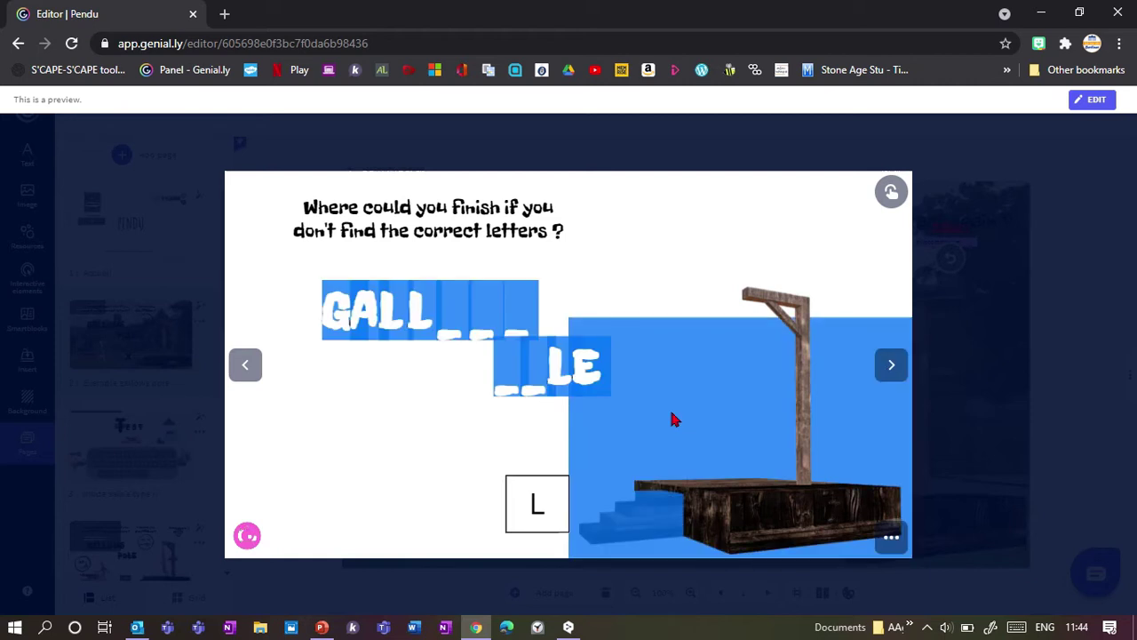
right_click(673, 418)
left_click(654, 349)
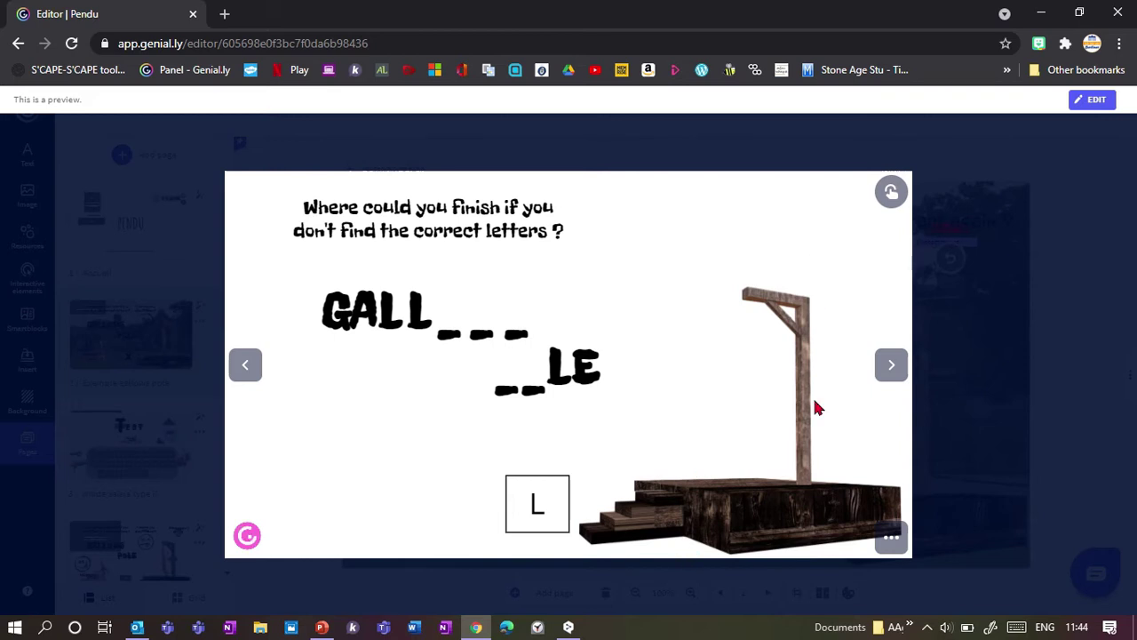
- Go to the sheep and wolves game, enter the guesses A, N, Y and U, and move on one page
left_click(890, 365)
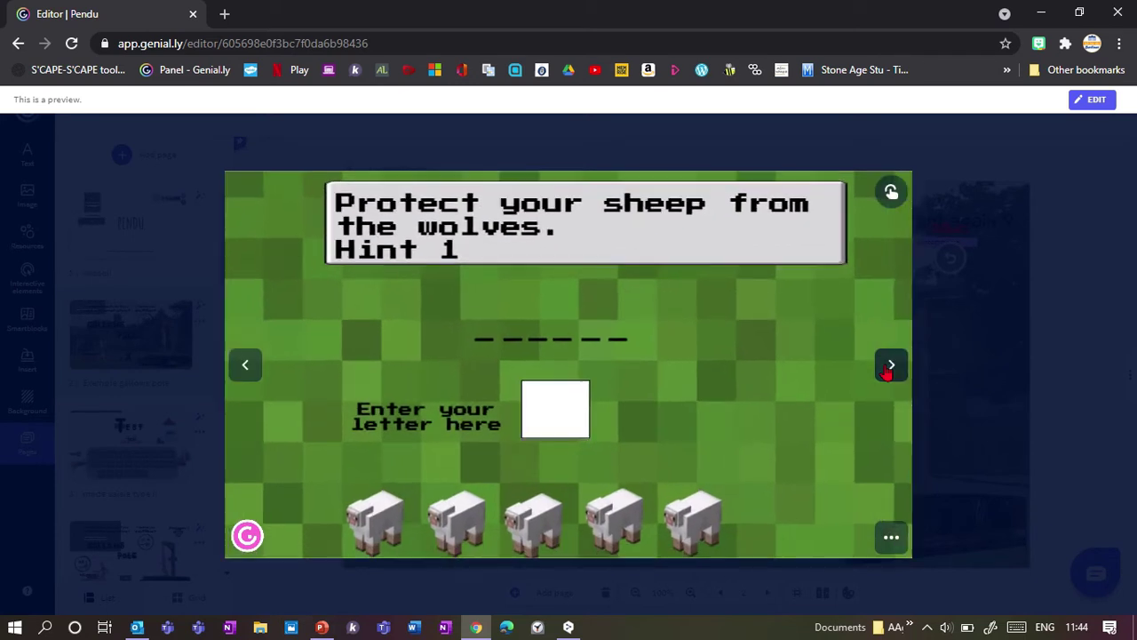
left_click(548, 405)
type("A")
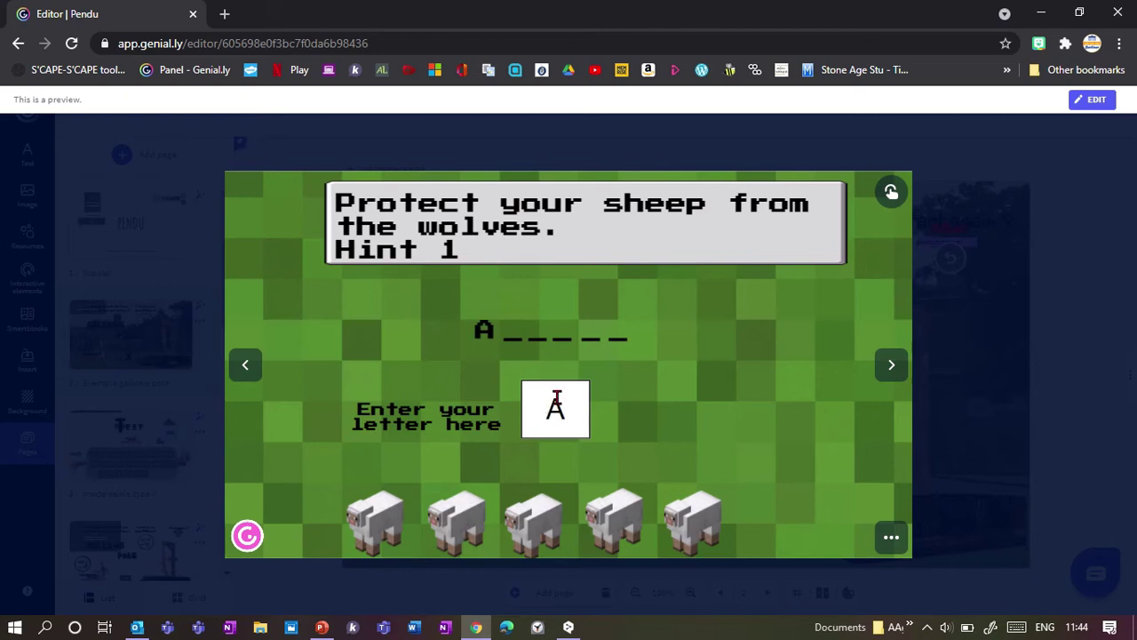
type("N")
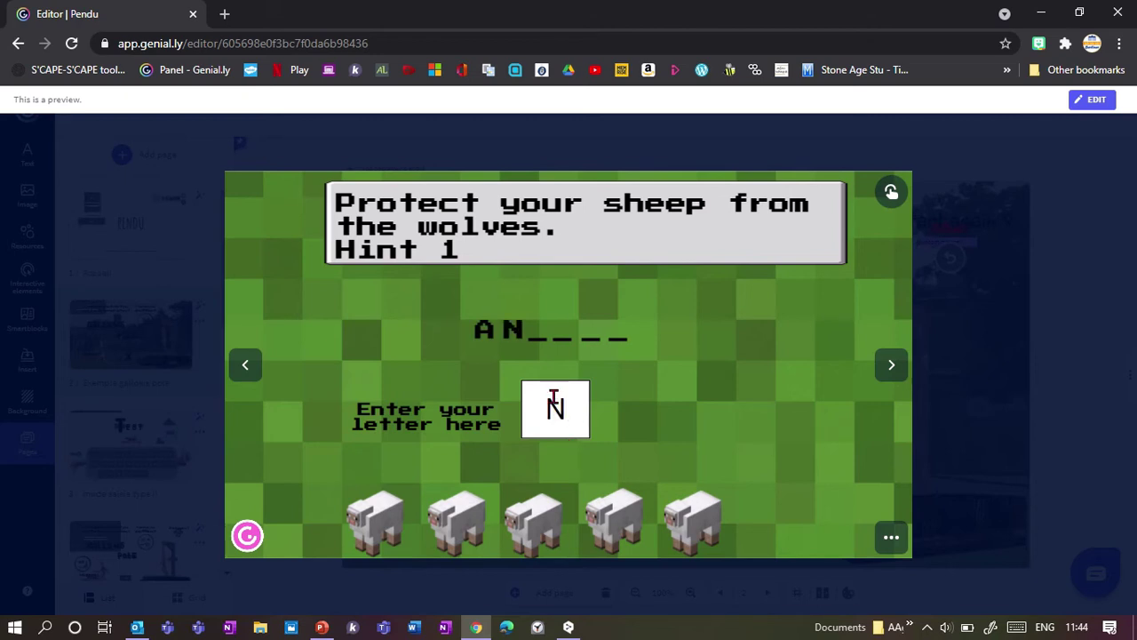
type("Y")
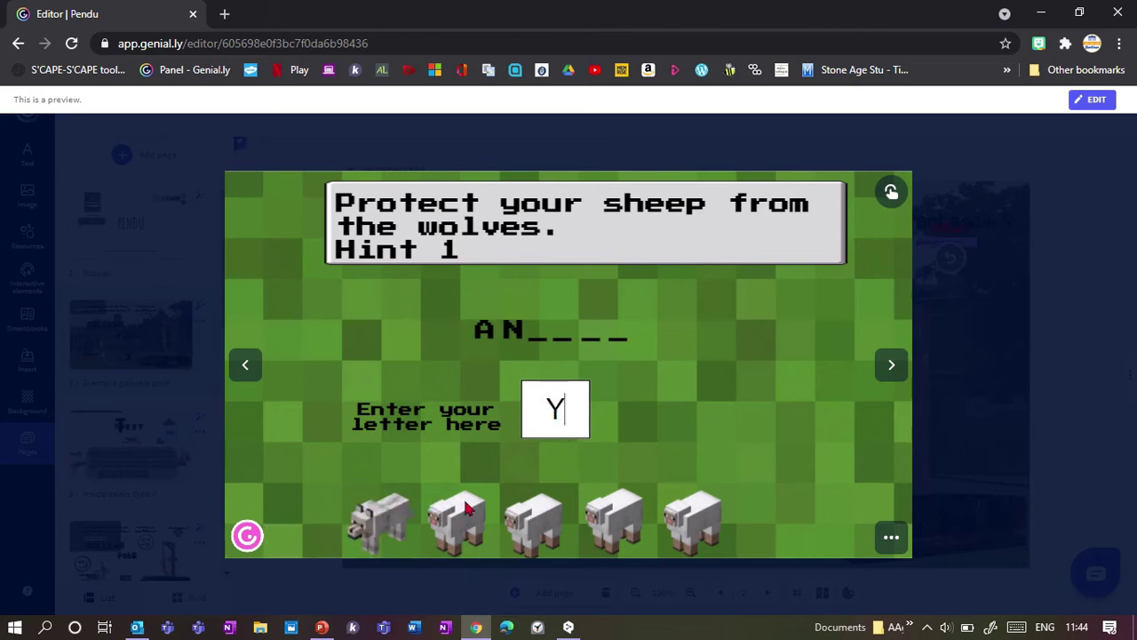
type("U")
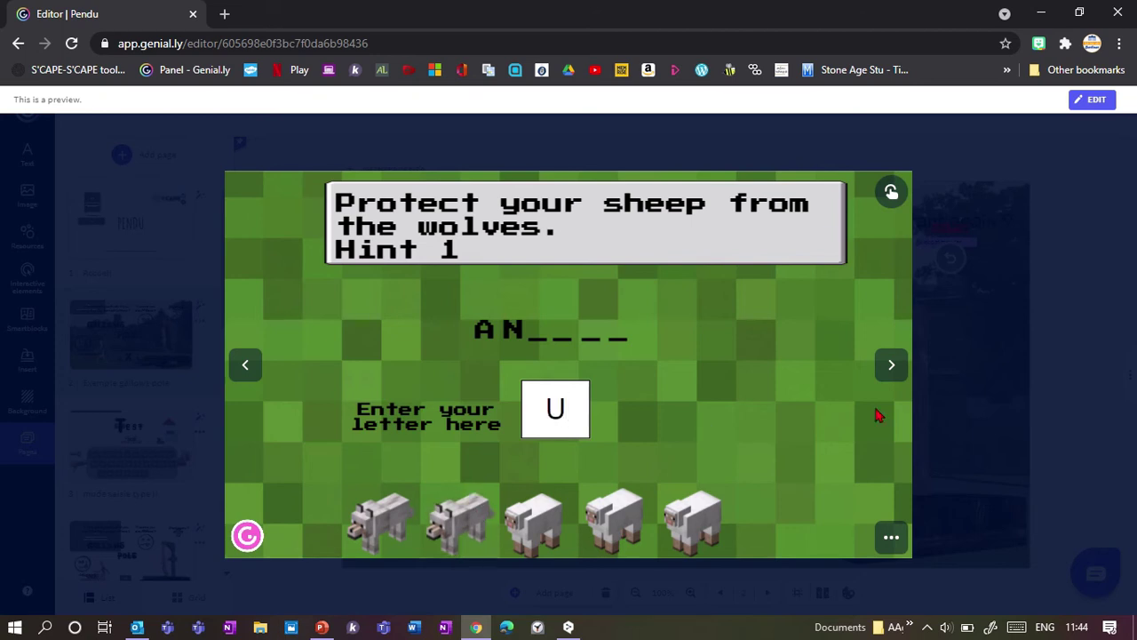
left_click(892, 365)
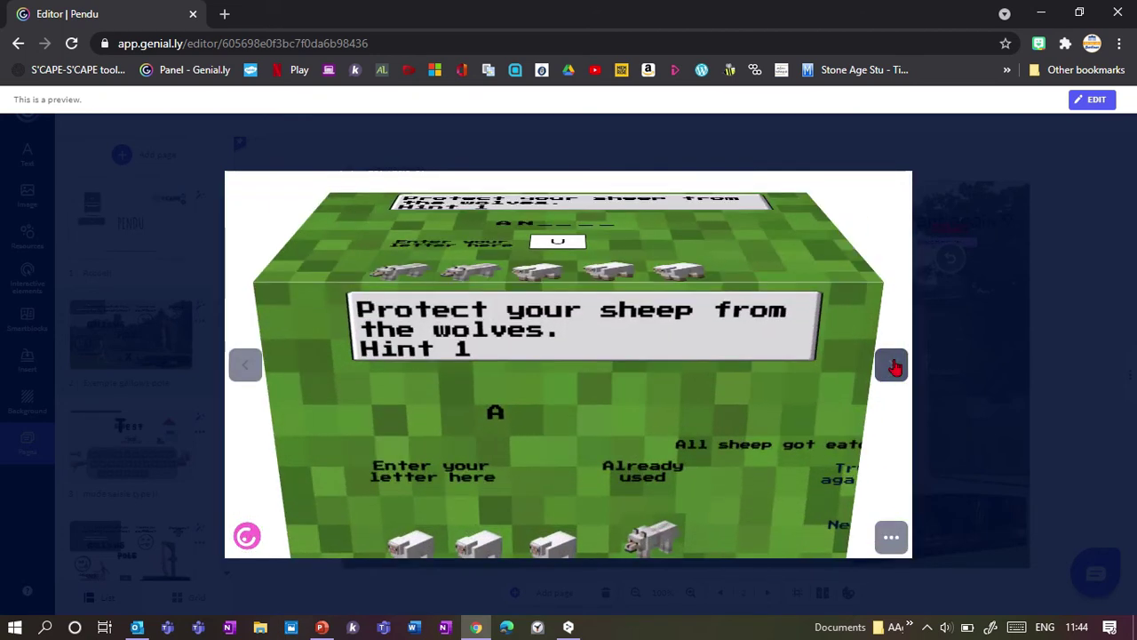
- Leave the preview and open the pages for Hangman templates 1, 2 and 3 in turn
left_click(968, 389)
left_click_drag(223, 294, 223, 578)
left_click(104, 308)
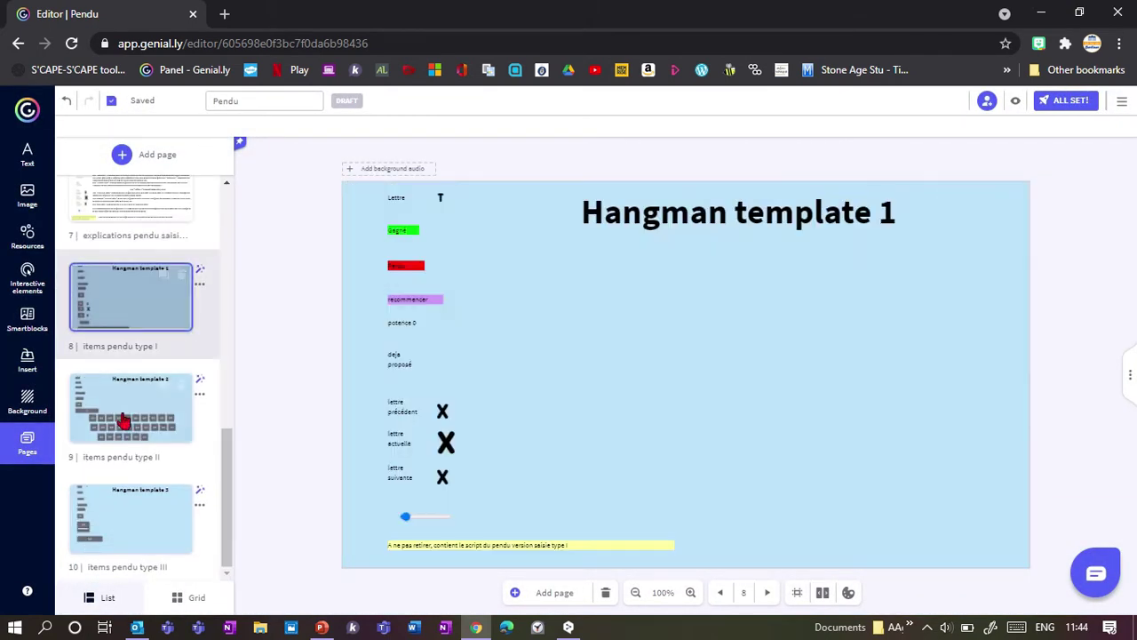
left_click(121, 418)
left_click(133, 522)
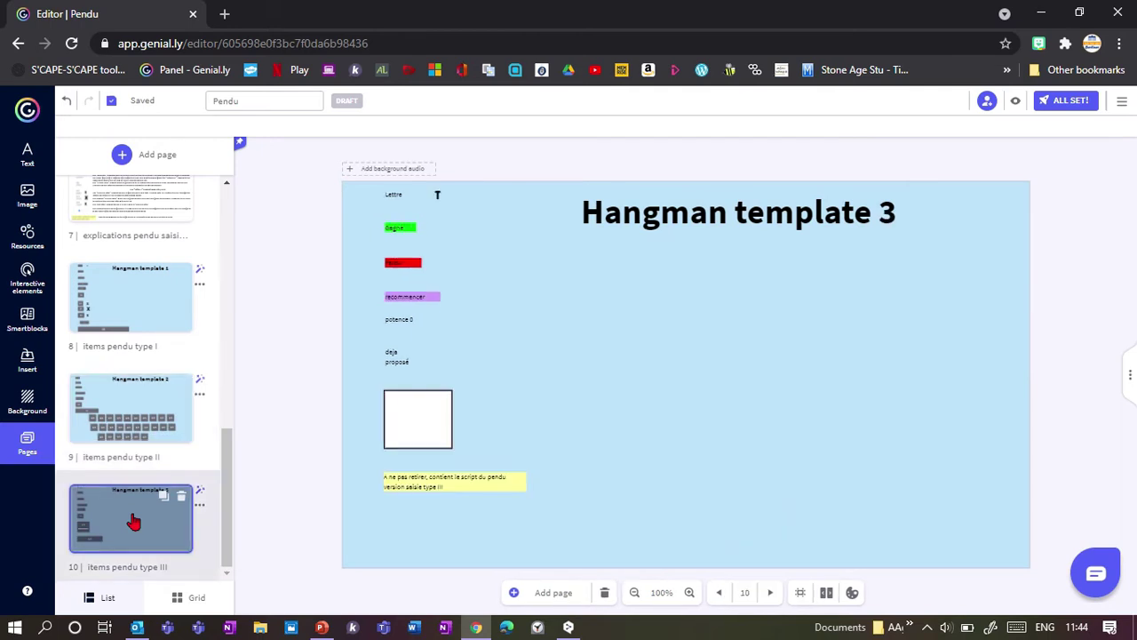
- Compare the elements supplied on template pages 8, 9 and 10, going back through them from Hangman template 1
left_click(141, 325)
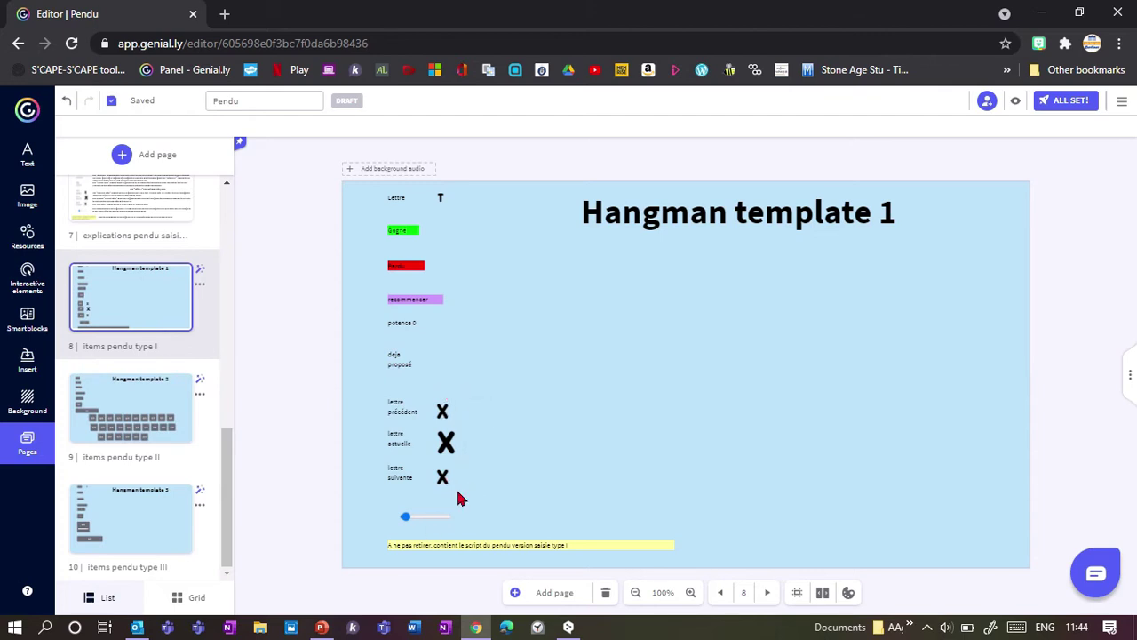
left_click(137, 431)
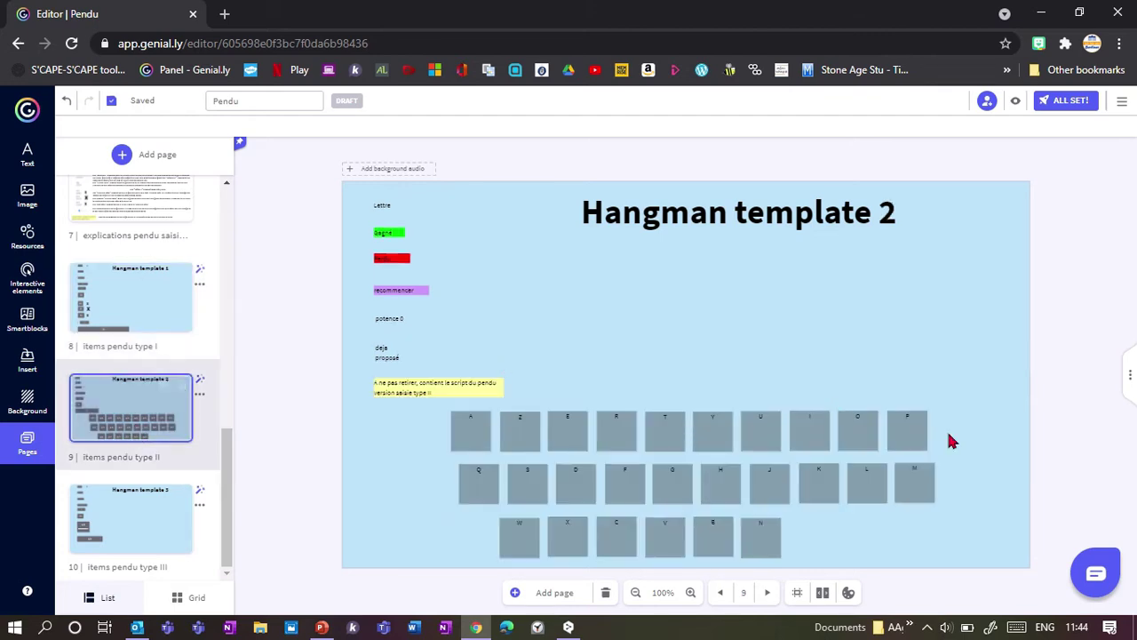
left_click(117, 530)
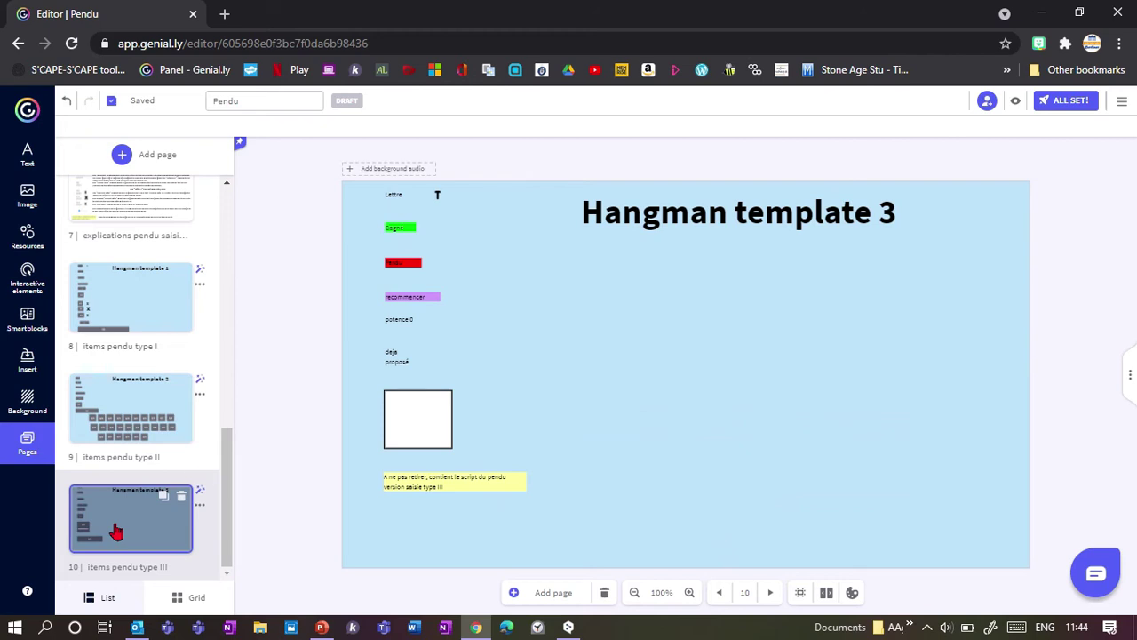
- Examine the white input box on Hangman template 3 and compare that page with Hangman template 1
left_click(406, 419)
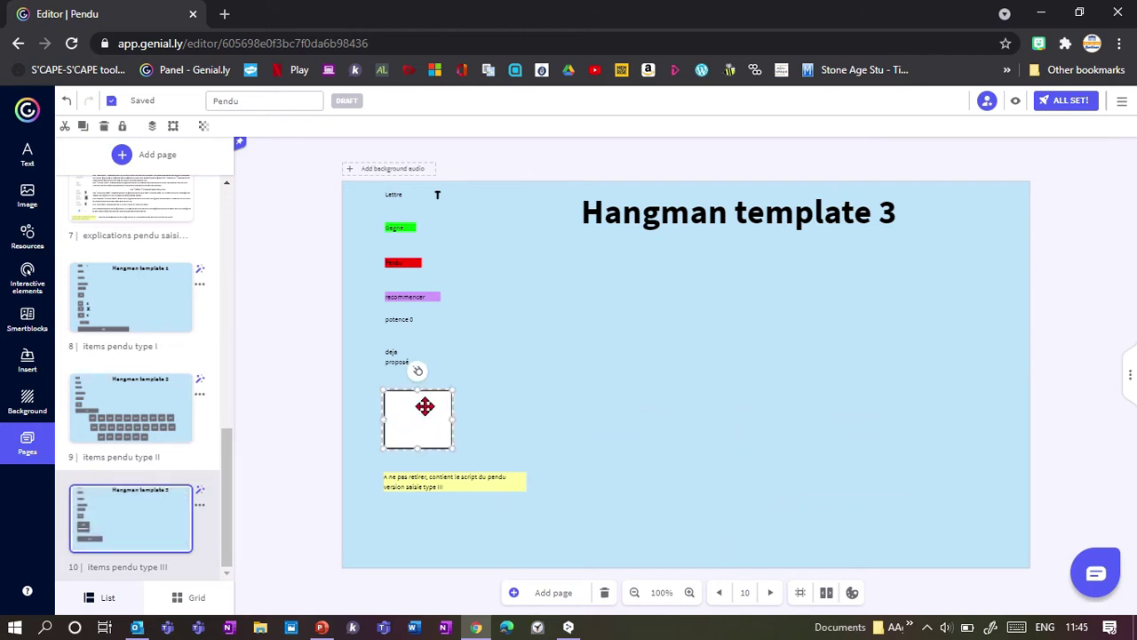
left_click(150, 312)
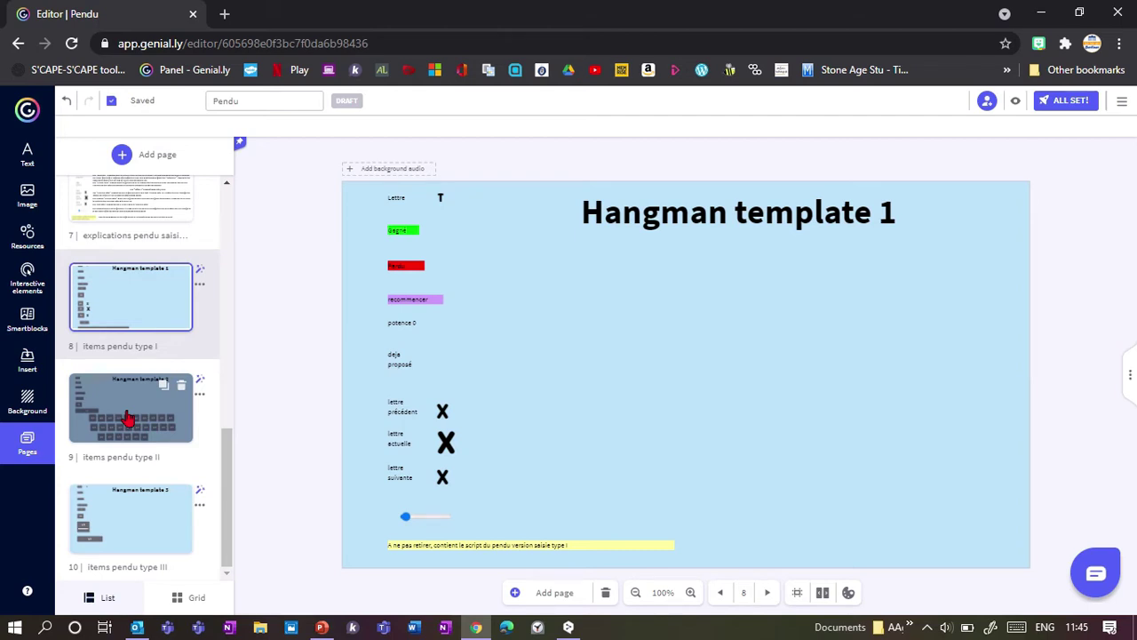
left_click(109, 544)
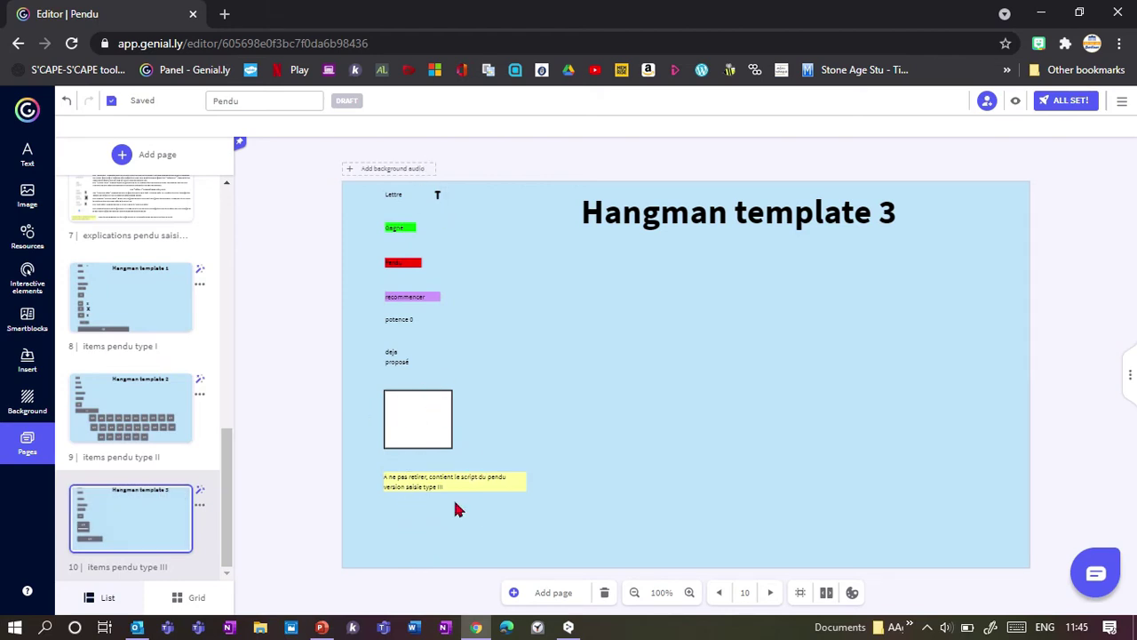
- Copy all elements except the title from Hangman template 3 onto page 6 and place them in the empty area beside the hint
left_click_drag(504, 513, 355, 193)
left_click_drag(397, 416, 393, 406)
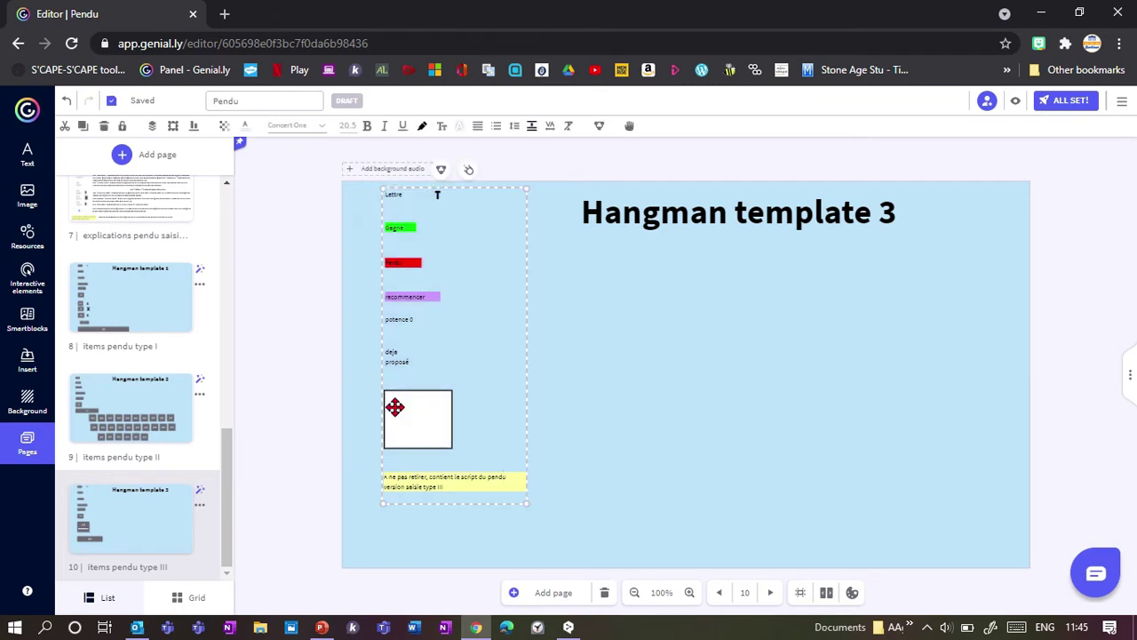
left_click_drag(229, 495, 236, 363)
left_click(147, 441)
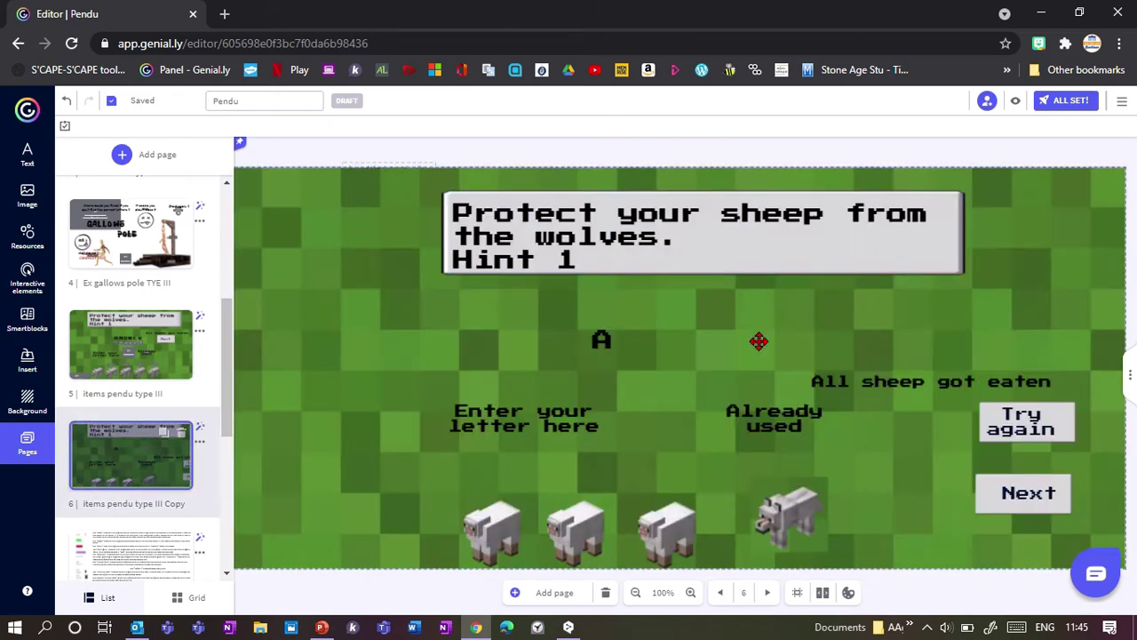
left_click(635, 592)
key("ctrl+v")
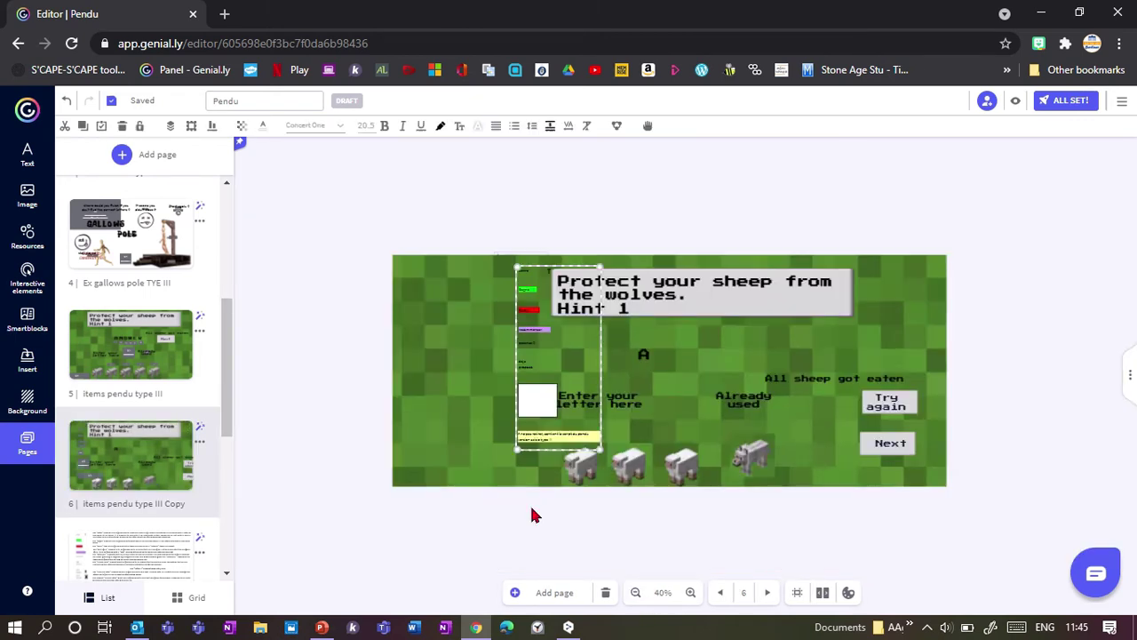
left_click_drag(520, 401, 469, 414)
left_click(691, 592)
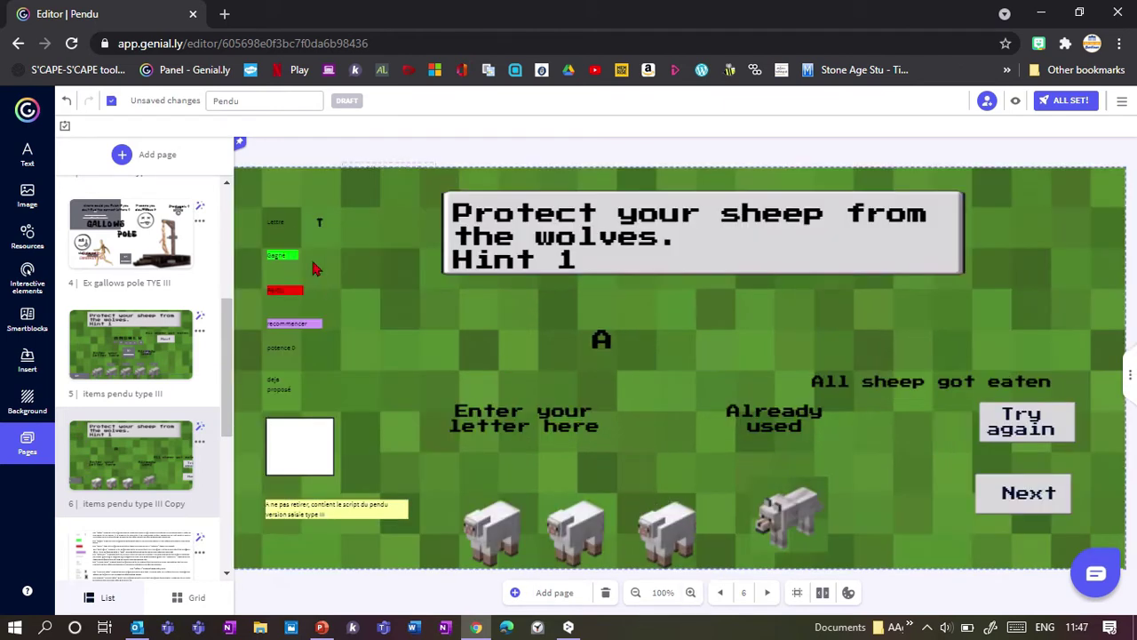
- Widen the Lettre field, group it with the letter A above it, and move the group beneath the hint sign
left_click(281, 218)
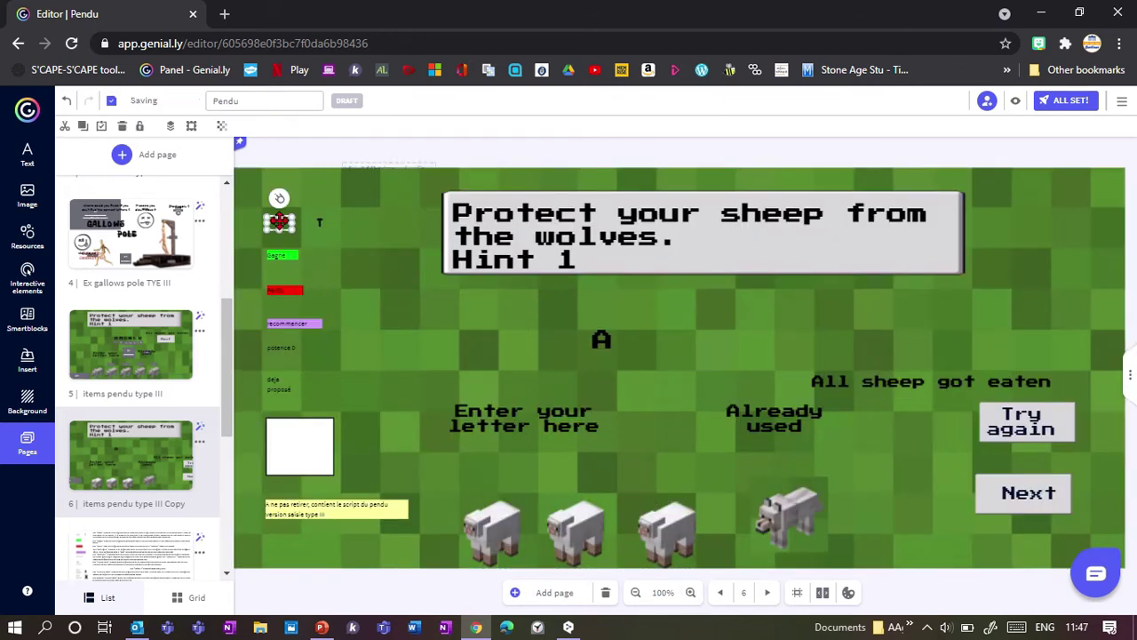
left_click_drag(294, 223, 321, 223)
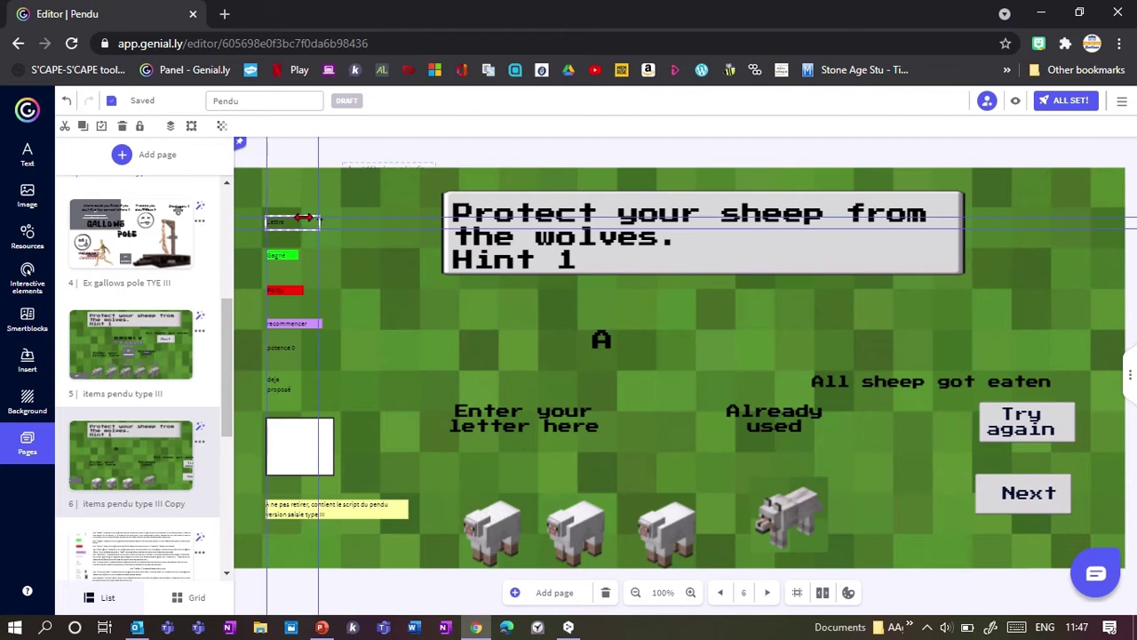
left_click_drag(303, 220, 626, 356)
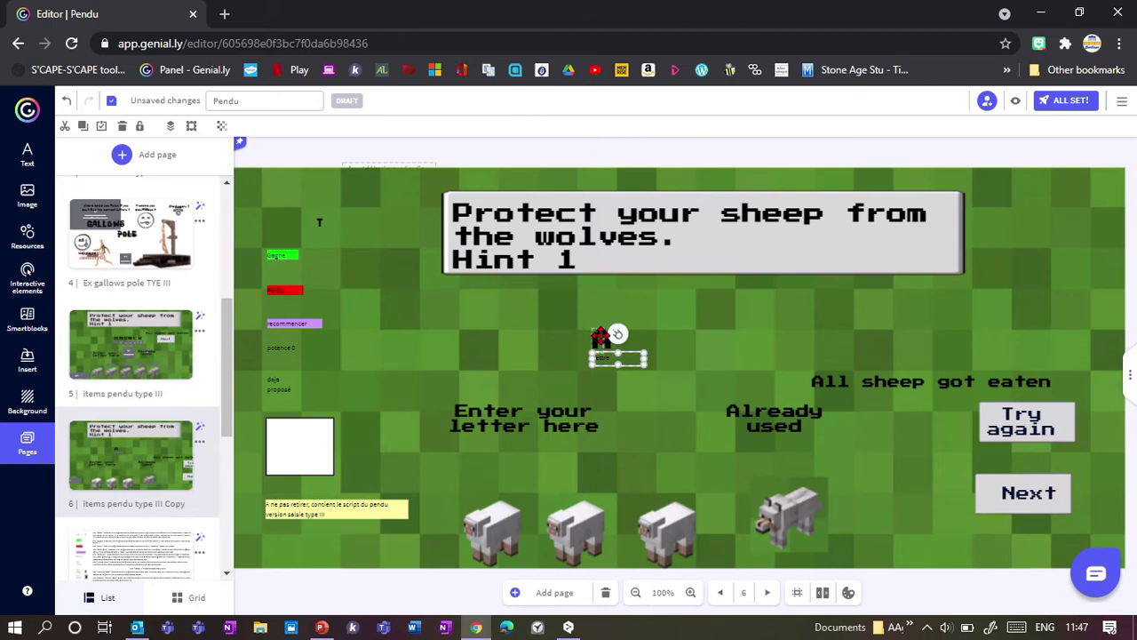
left_click(596, 335)
left_click_drag(615, 340, 599, 340)
left_click(598, 357)
left_click(597, 339)
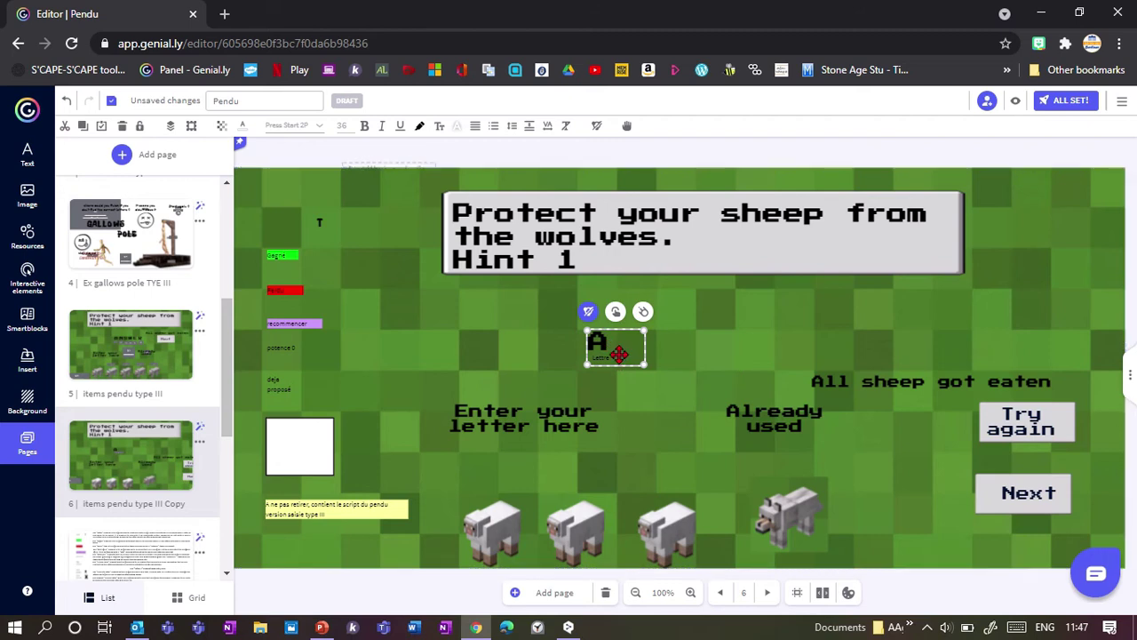
left_click_drag(584, 348, 532, 364)
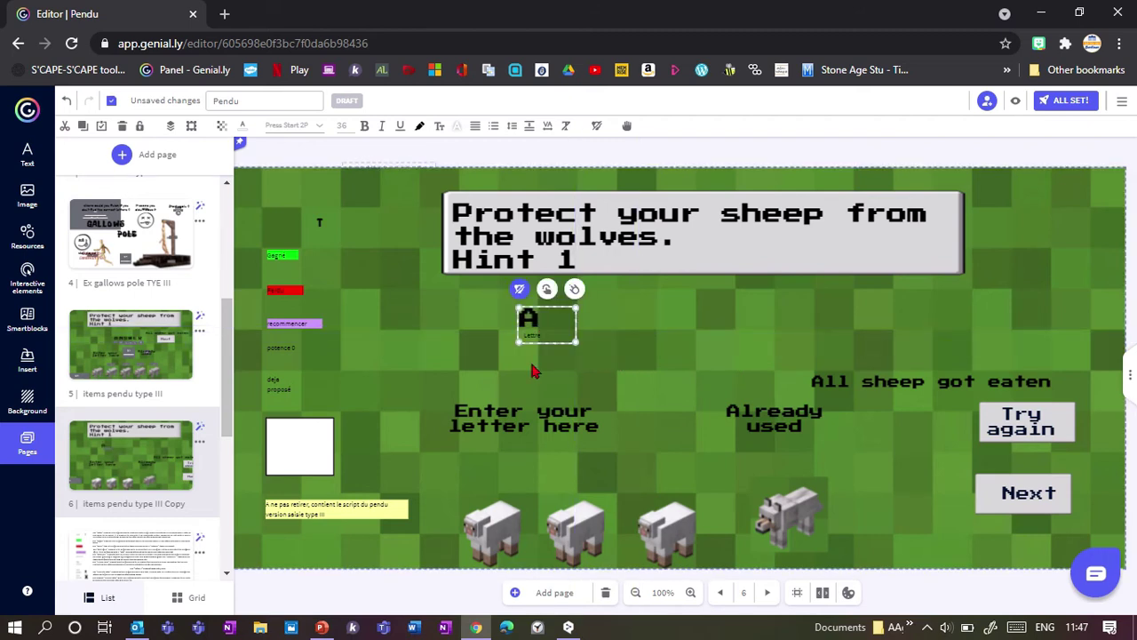
- Duplicate the grouped letter A, place the copy right beside it, and change its letter to B
key("ctrl+d")
left_click_drag(543, 325, 566, 316)
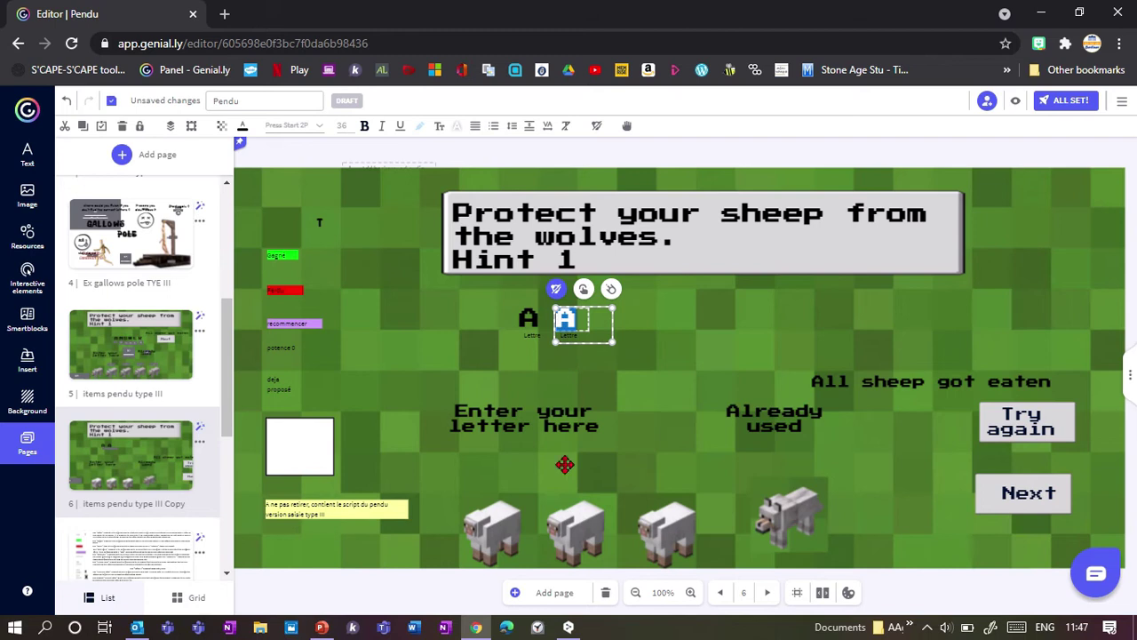
type("B")
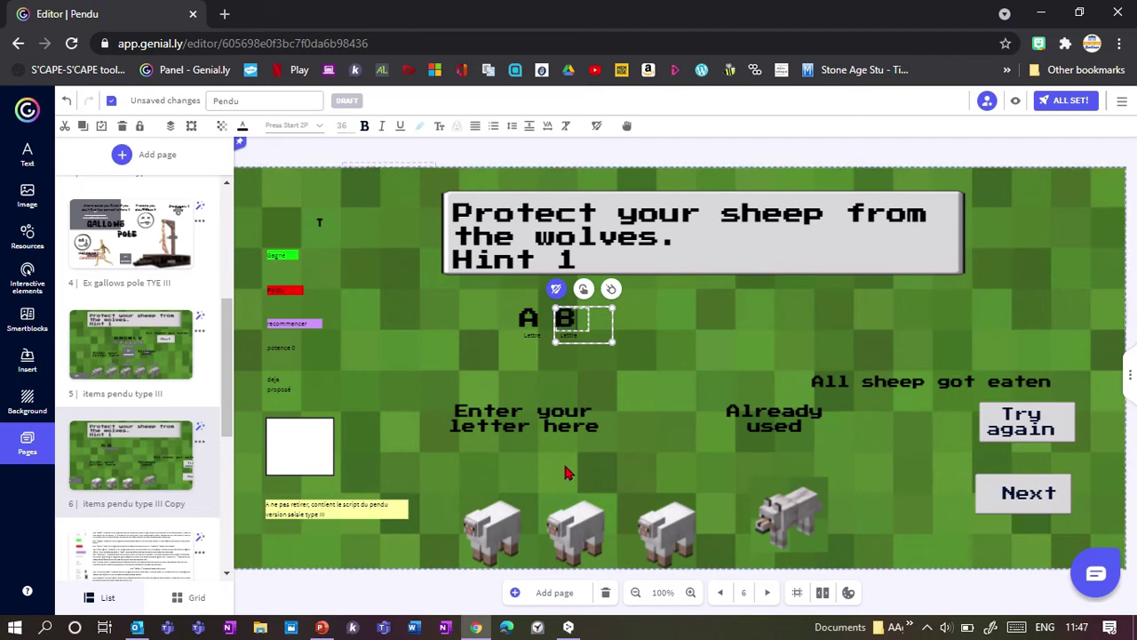
left_click(583, 326)
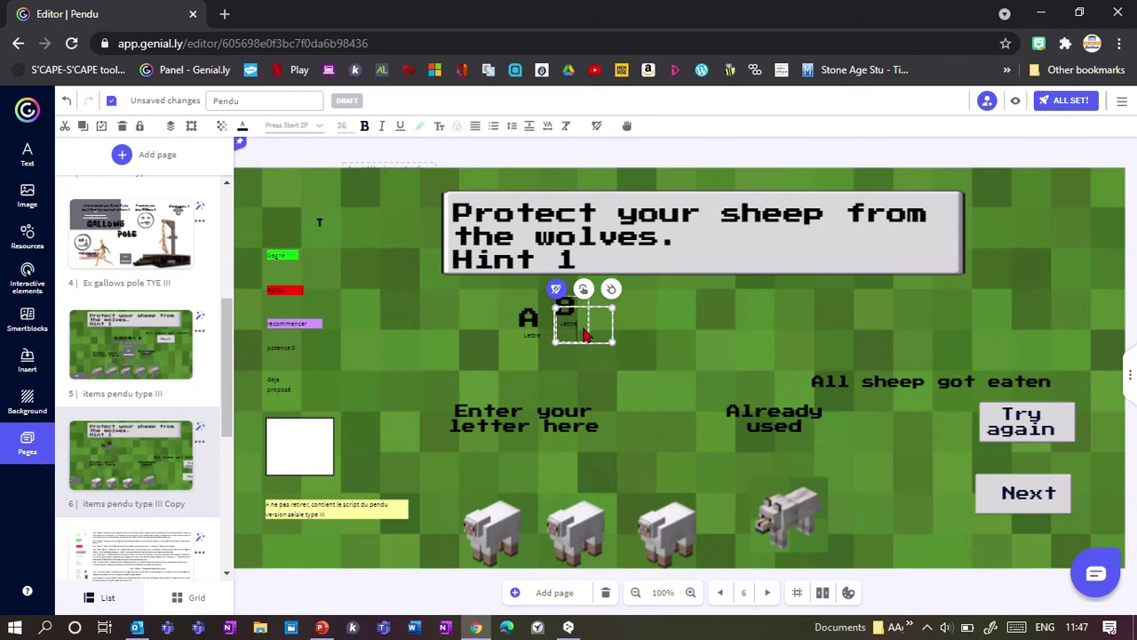
left_click(626, 366)
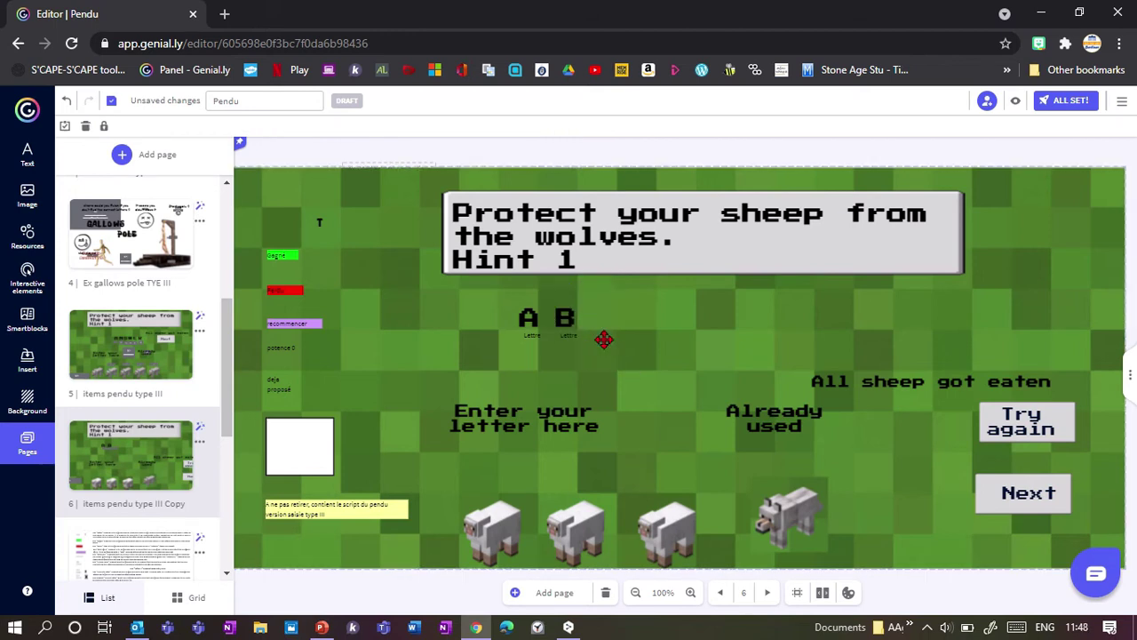
- Duplicate the grouped letter B, place the copy beside it with the letter C, and preview the page
left_click(601, 334)
key("ctrl+d")
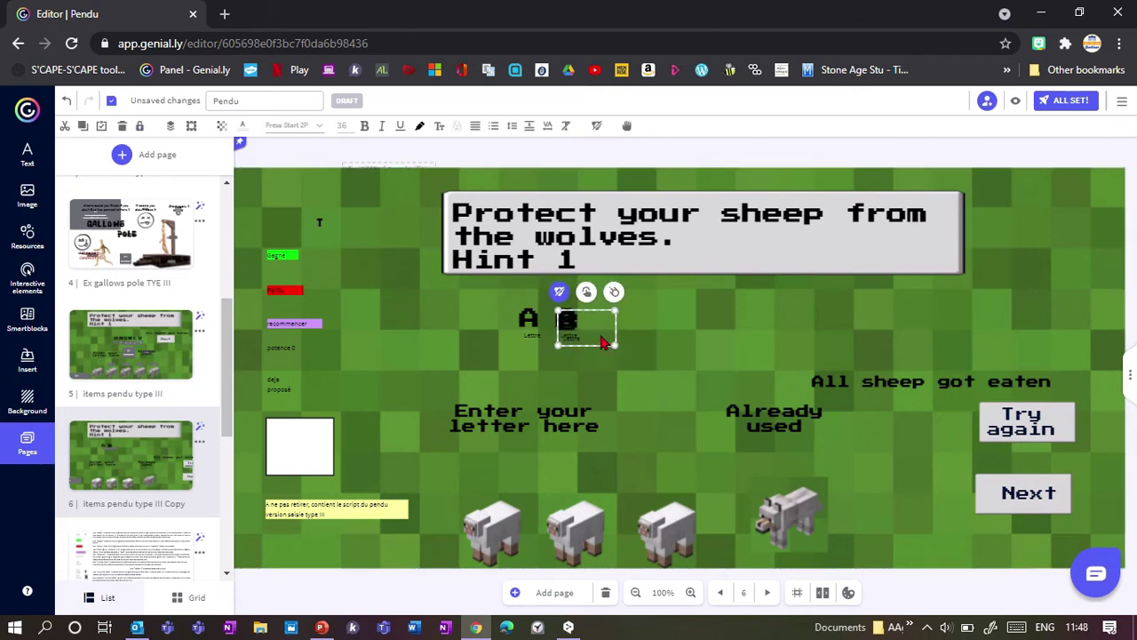
mouse_move(591, 328)
left_mouse_down()
mouse_move(665, 325)
mouse_move(608, 318)
left_mouse_up()
double_click(593, 322)
type("C")
left_click(719, 319)
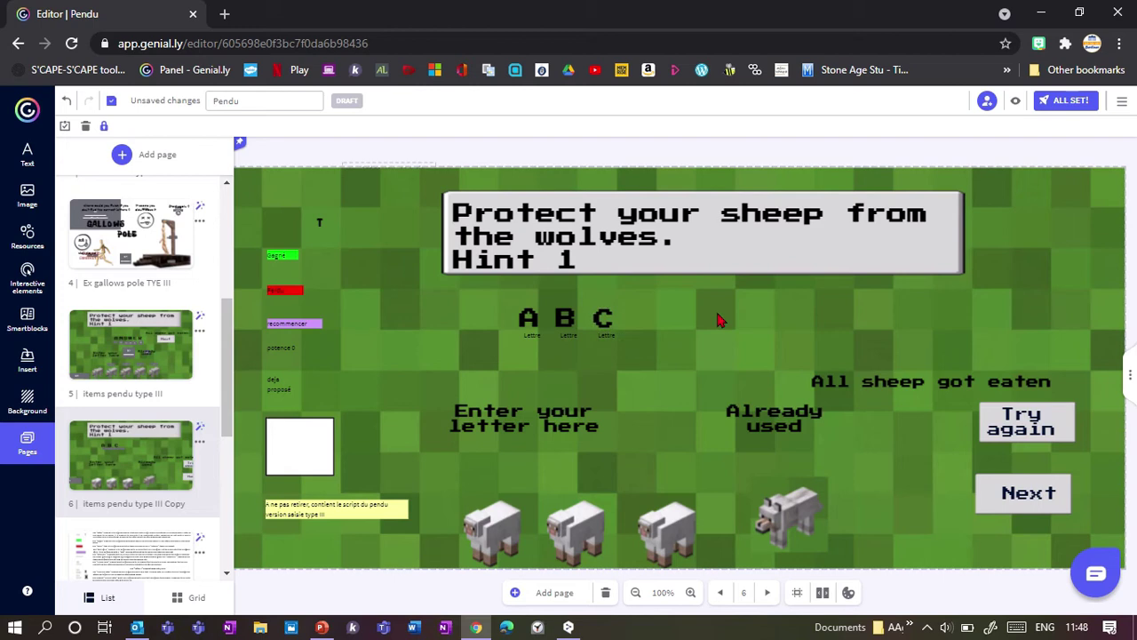
left_click(1015, 100)
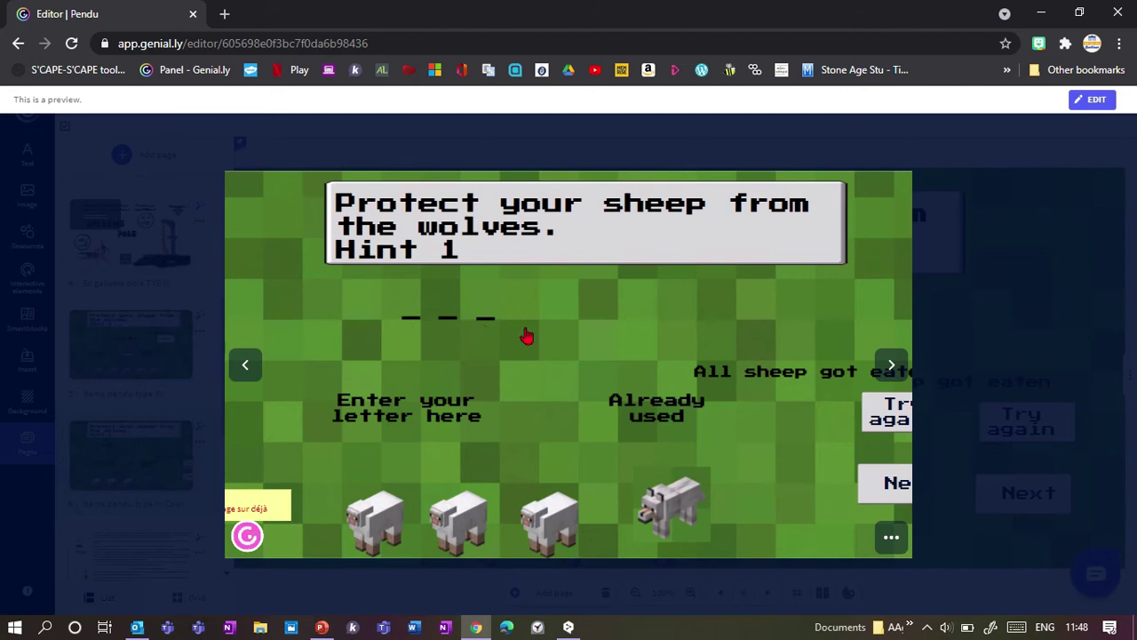
key("Escape")
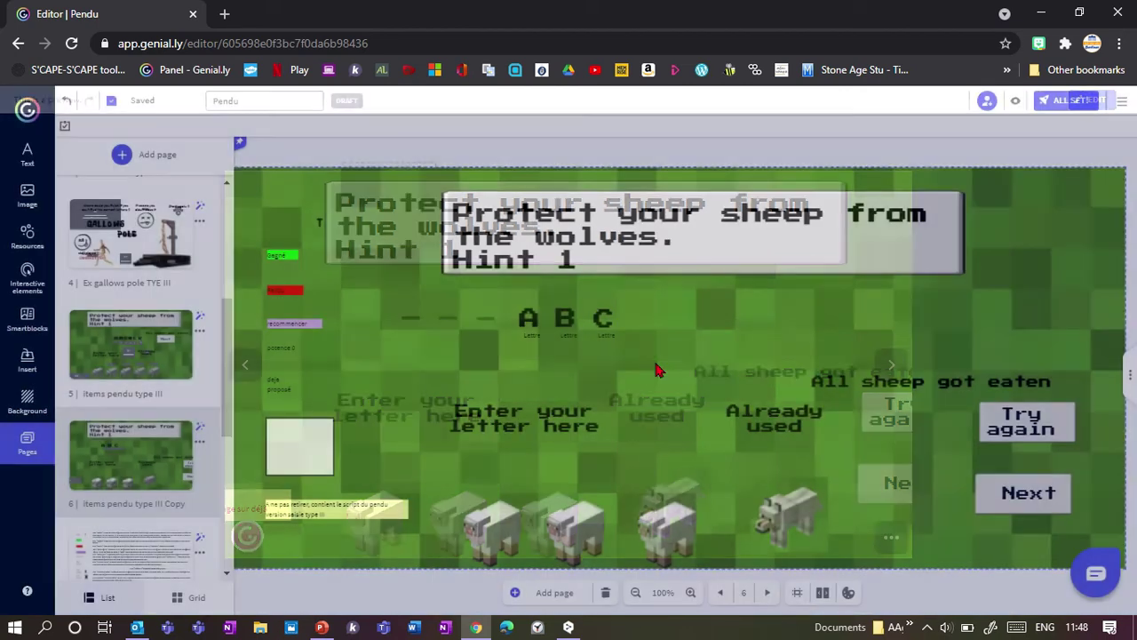
- Set the font of the letter A to Boogaloo and delete the spare T text
left_click(527, 322)
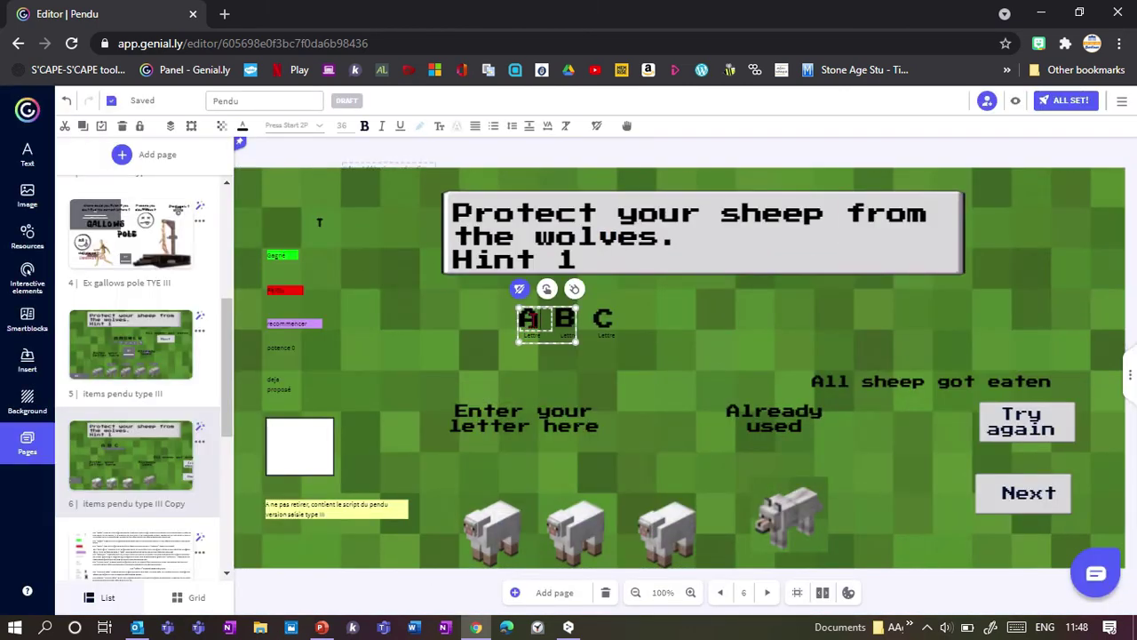
double_click(528, 319)
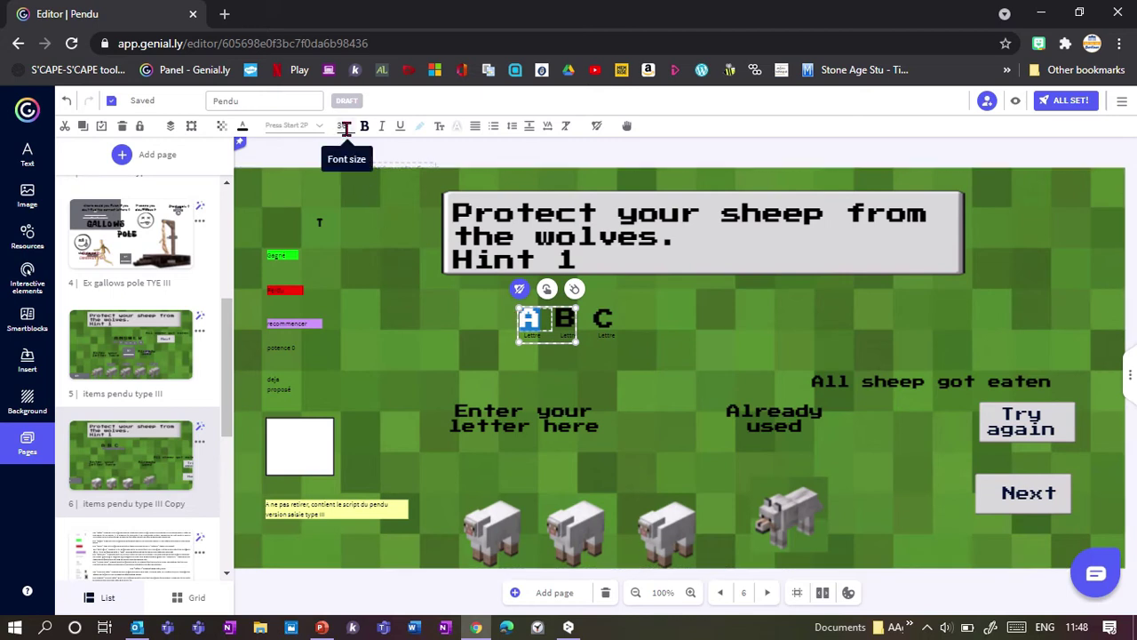
left_click(297, 129)
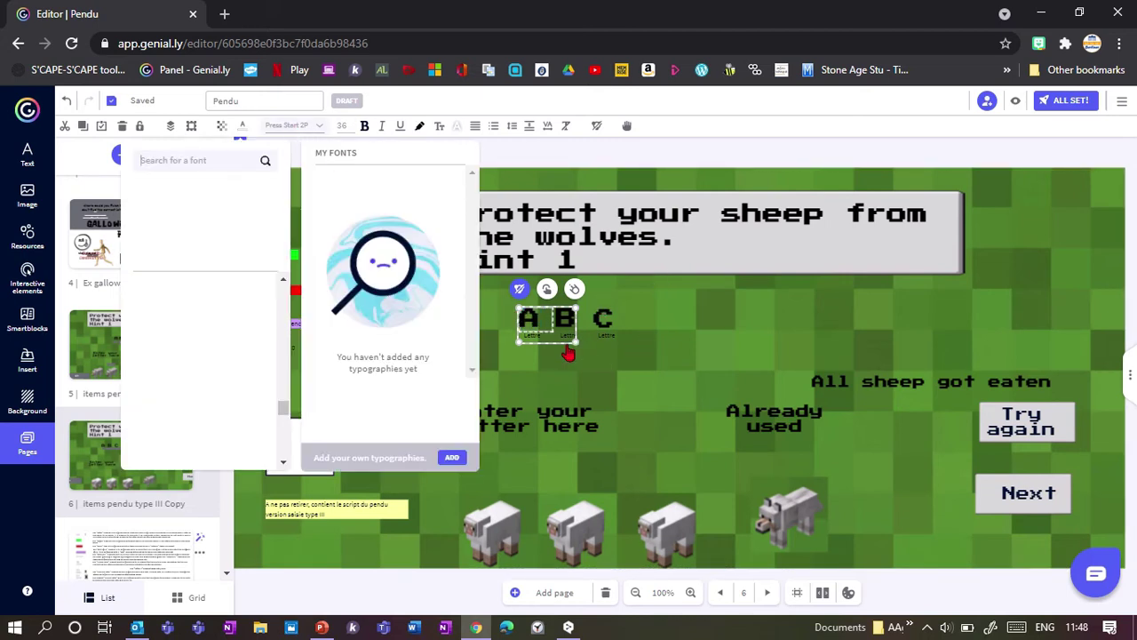
left_click(173, 262)
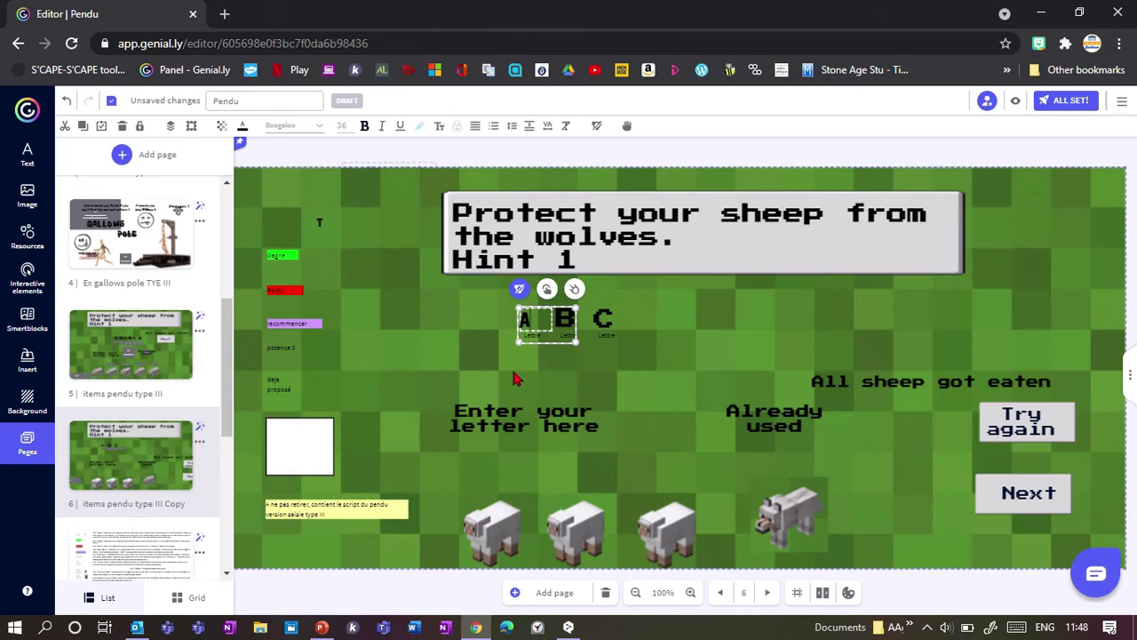
left_click(515, 379)
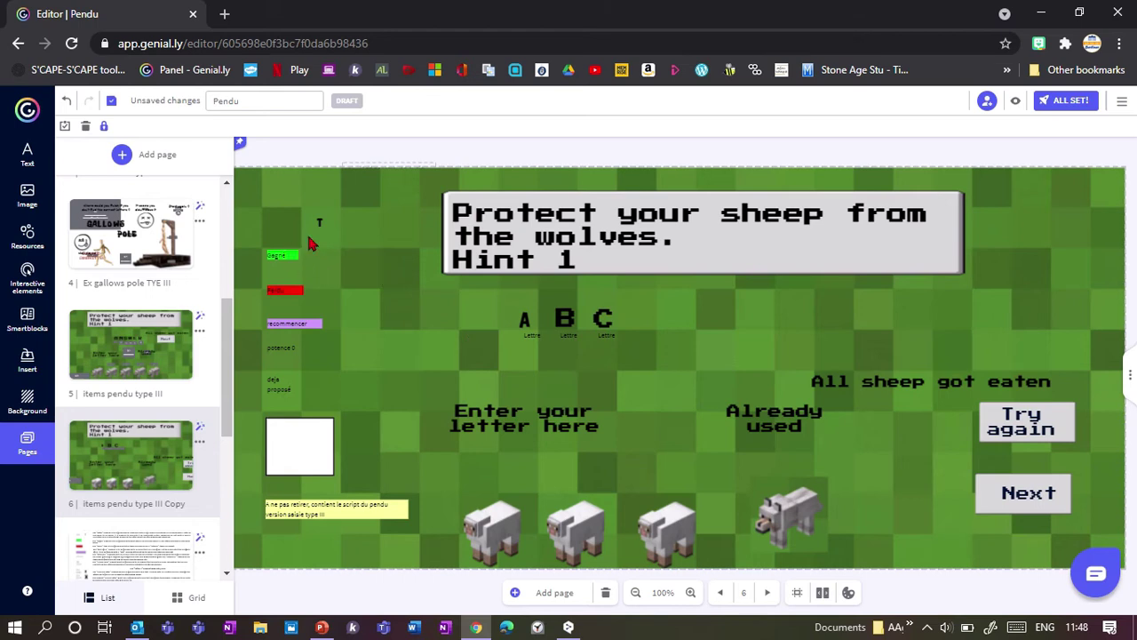
left_click(319, 221)
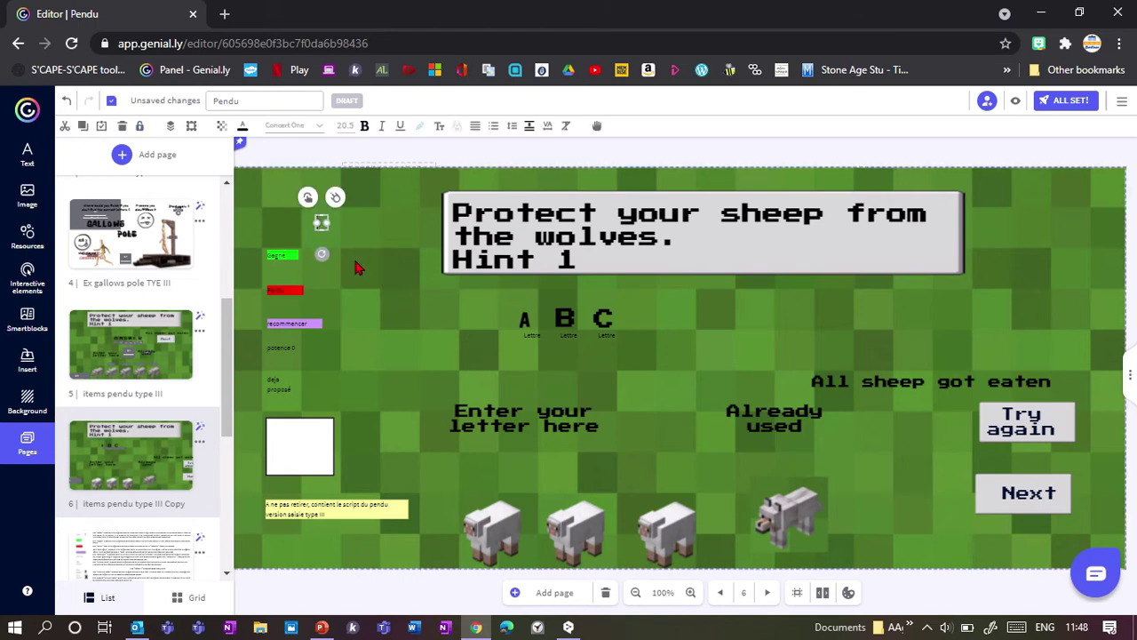
- Move the green Gagné tag onto the lower edge of the Next button and group the two
left_click_drag(294, 252, 712, 357)
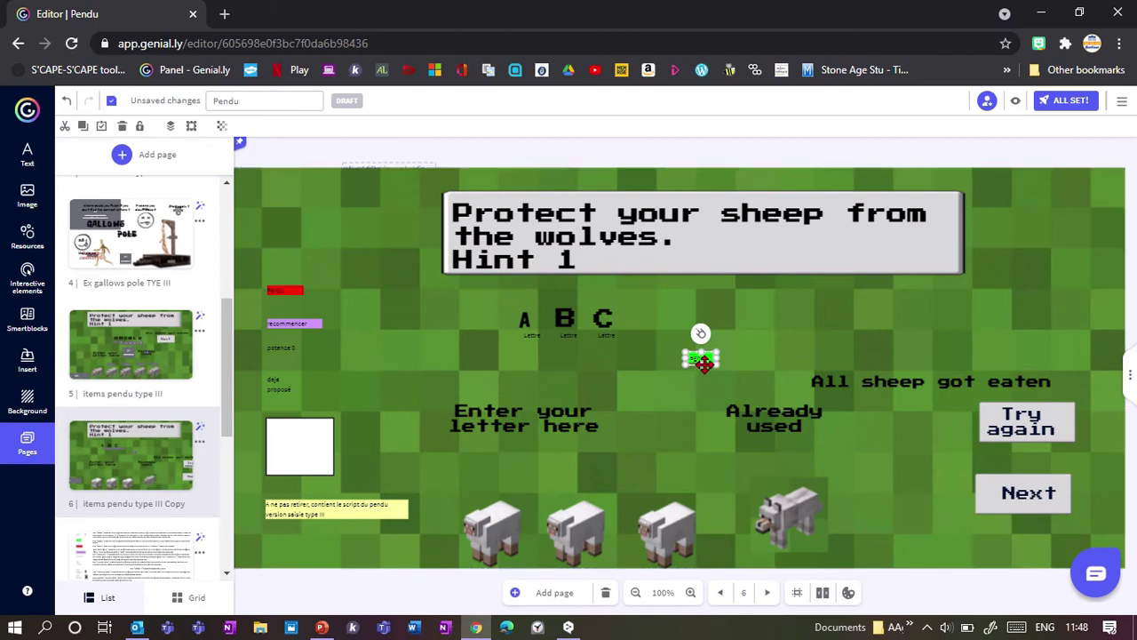
left_click_drag(701, 364, 1011, 536)
left_click_drag(1091, 463, 972, 554)
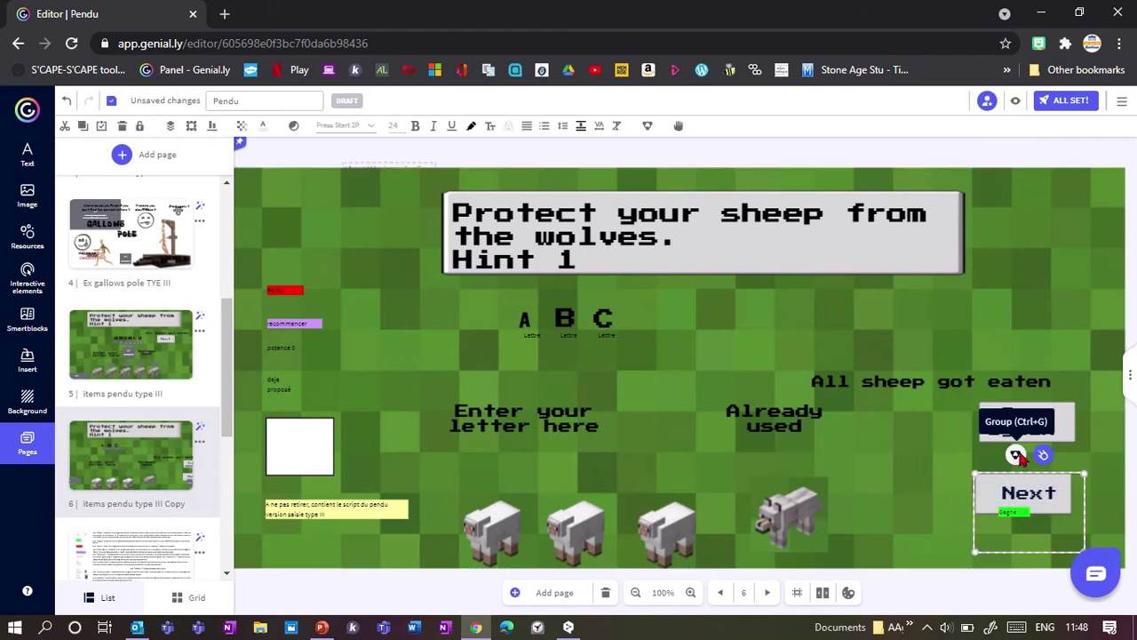
left_click(1017, 455)
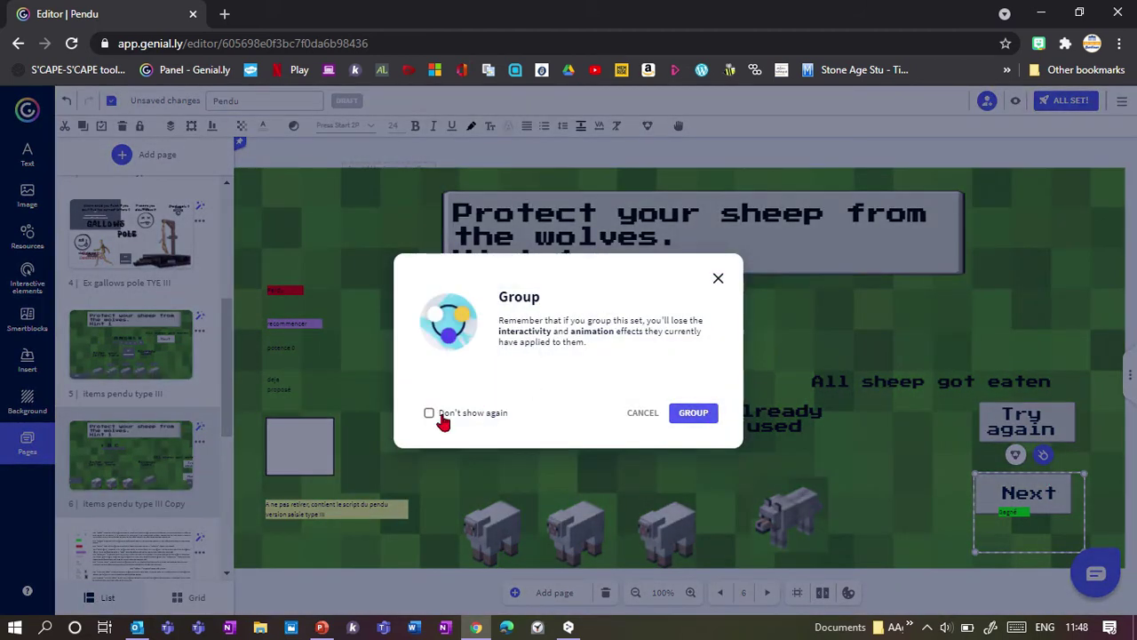
left_click(685, 418)
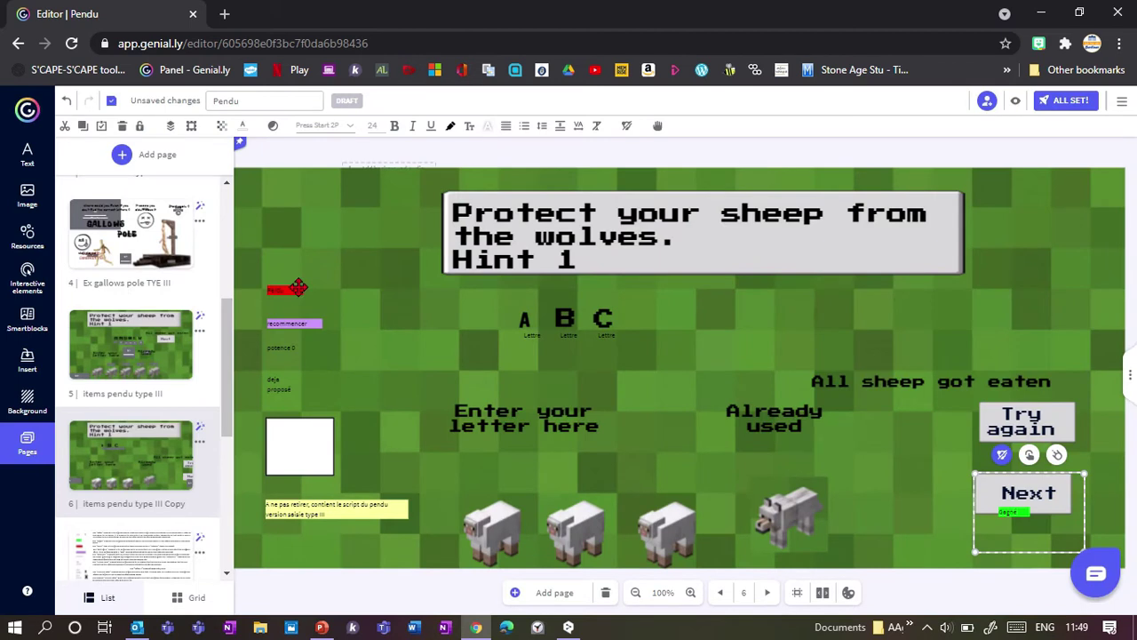
- Group the red Perdu tag with the "All sheep got eaten" text and move the group up, away from Try again
left_click_drag(284, 291, 937, 367)
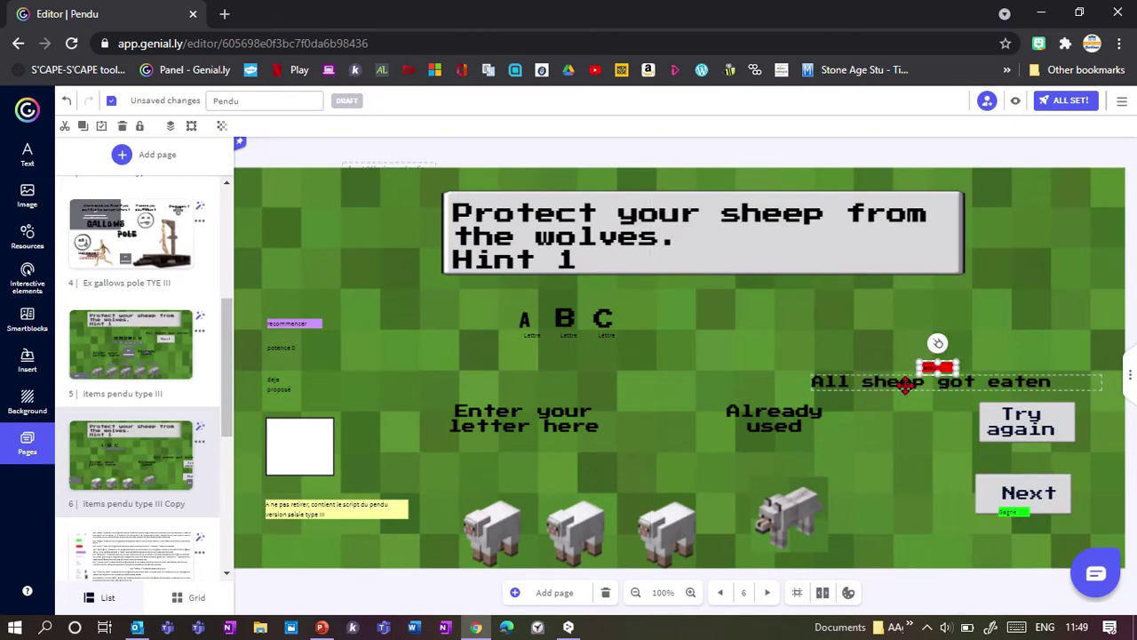
left_click(904, 384, "shift")
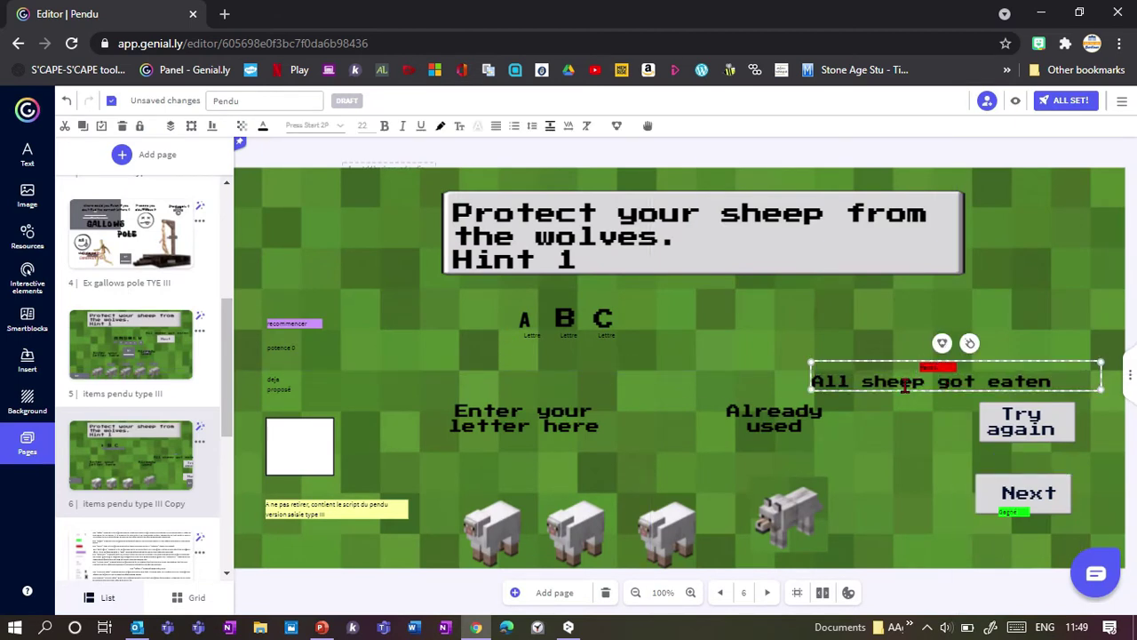
left_click(942, 344)
left_click_drag(931, 371, 962, 336)
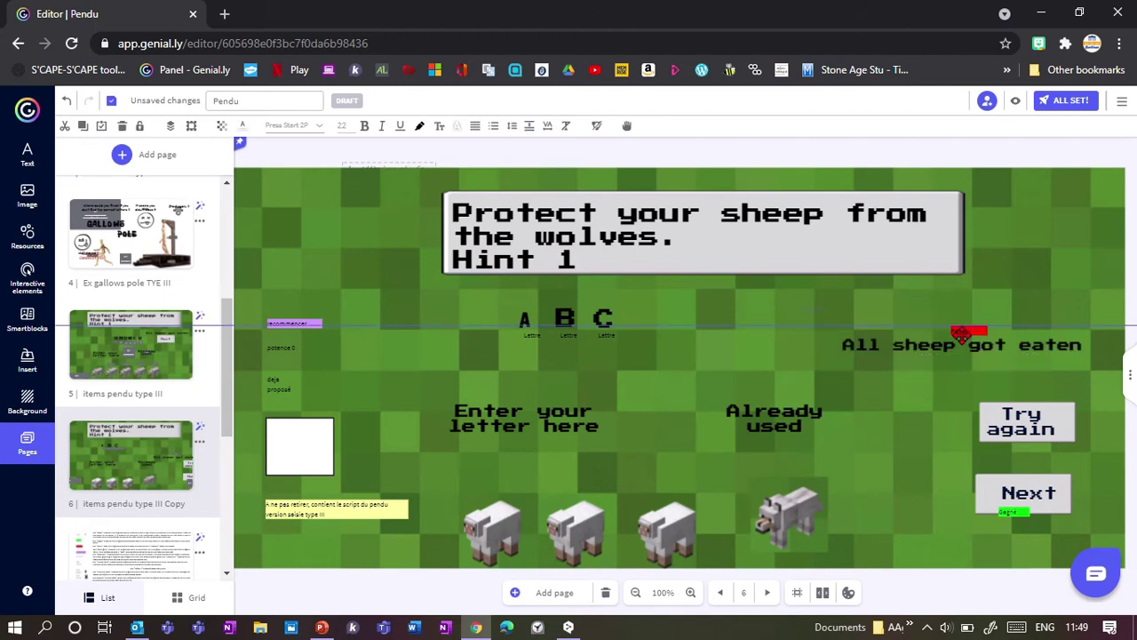
- Move the purple recommencer tag onto the Try again button and group the two
left_click_drag(315, 321, 962, 445)
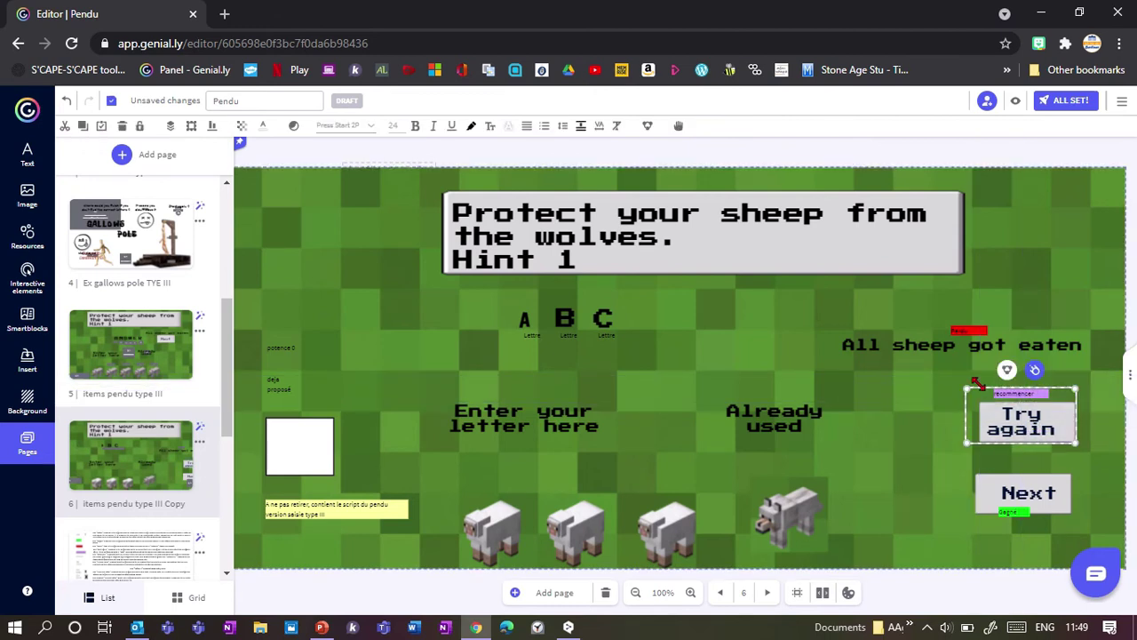
left_click(993, 370)
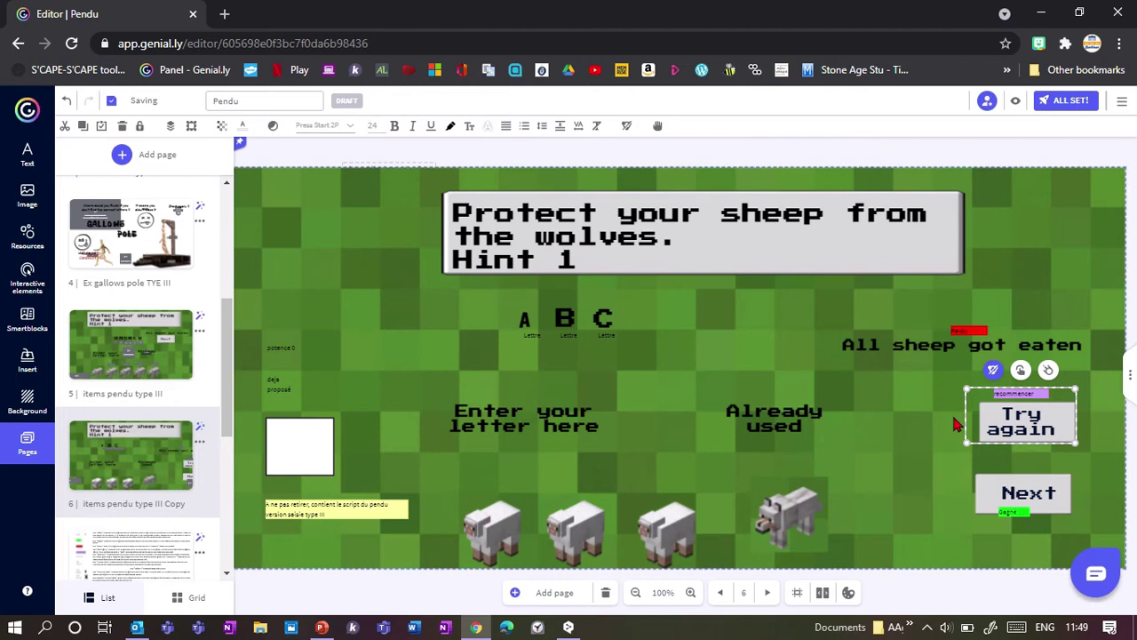
- Move the Try again group up close beneath the "All sheep got eaten" group and group the two together
left_click(957, 424)
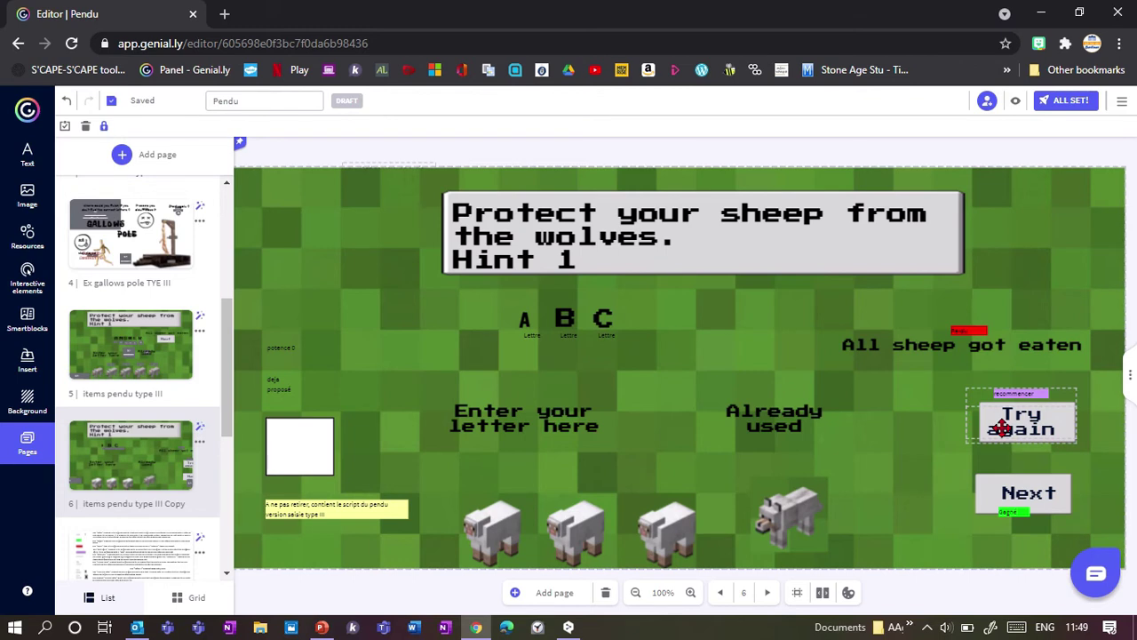
left_click_drag(1001, 428, 988, 403)
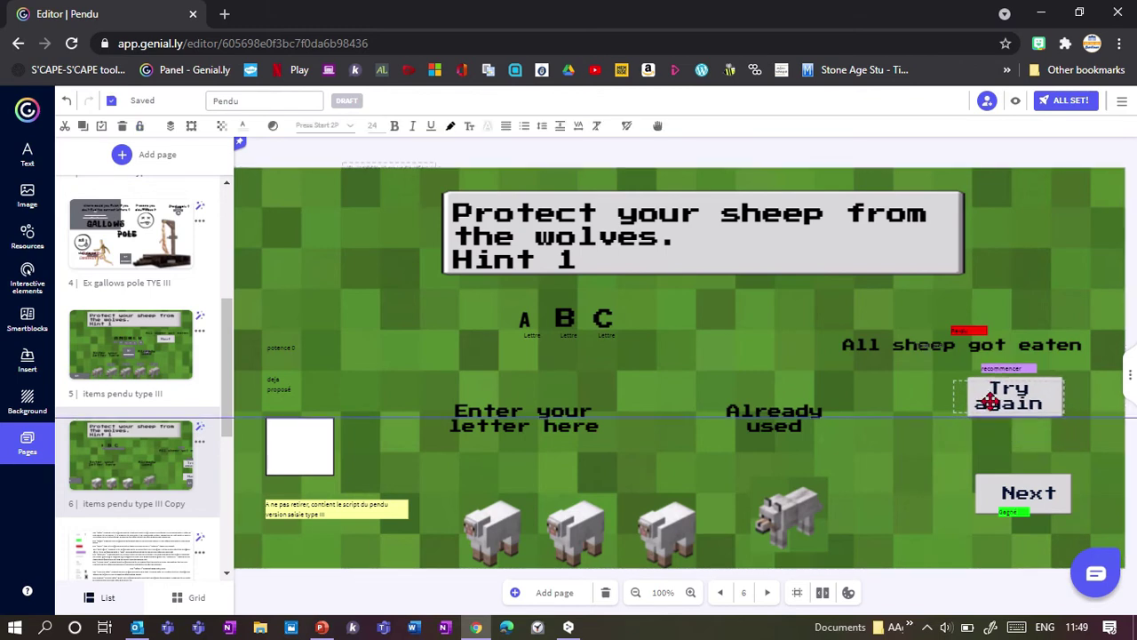
left_click_drag(1093, 436, 922, 320)
left_click(976, 358)
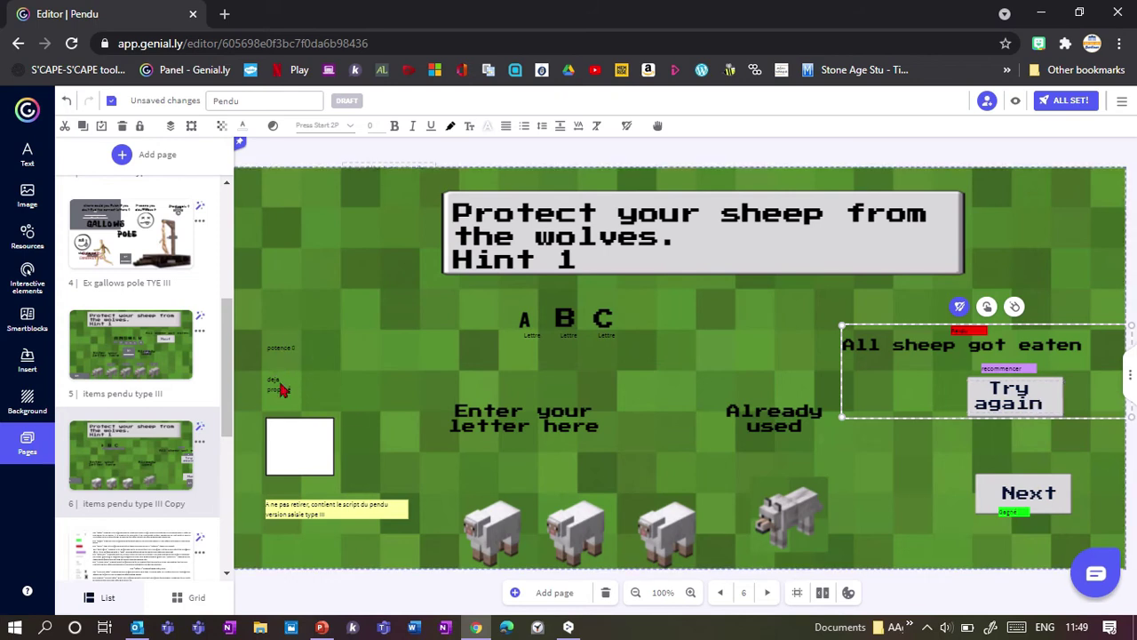
- Move the "deja proposé" text directly under the "Already used" text and group the two
left_click_drag(280, 387, 412, 414)
left_click_drag(375, 380, 773, 459)
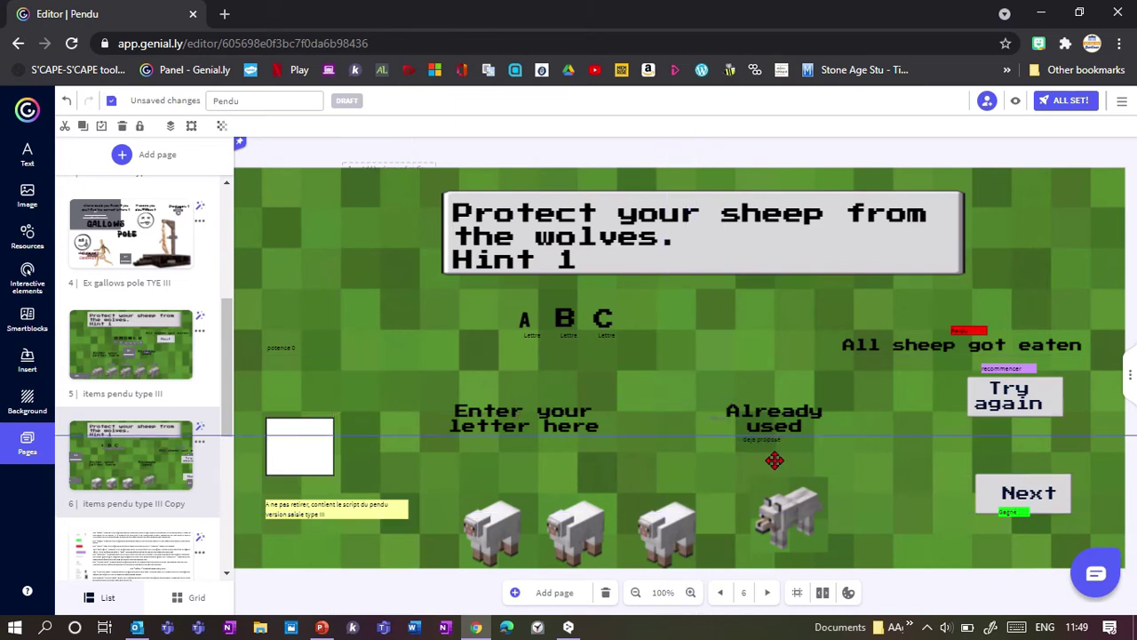
left_click(690, 592)
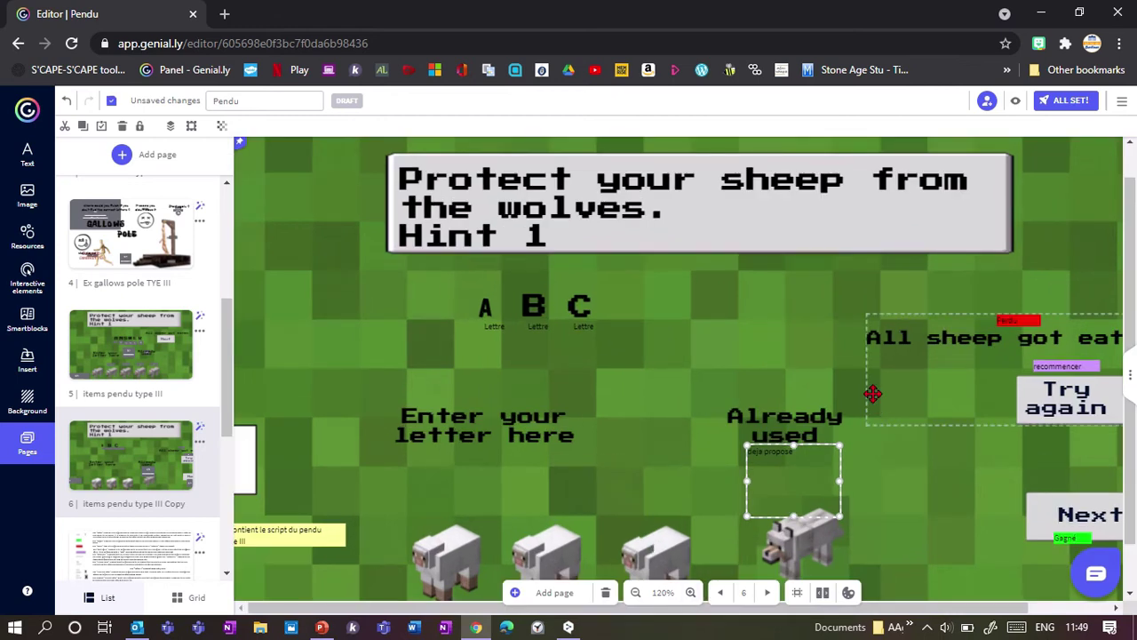
left_click_drag(803, 468, 815, 484)
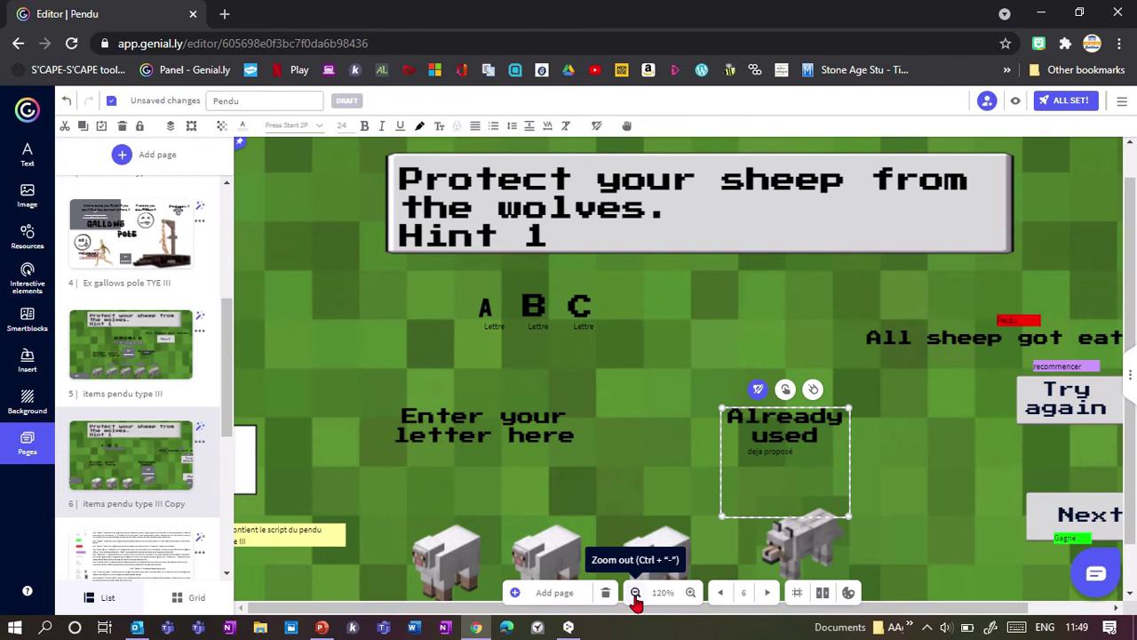
- Move the yellow script note down to the page's lower edge and the white input box beside "Enter your letter here"
left_click(636, 592)
left_click_drag(354, 507, 364, 549)
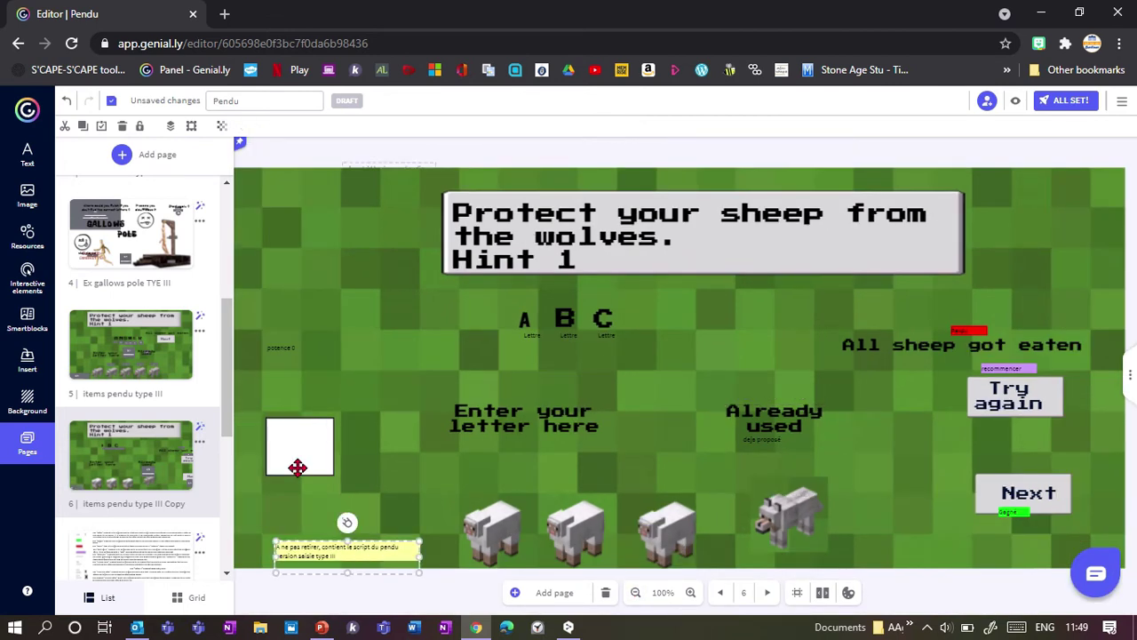
left_click_drag(297, 454, 638, 428)
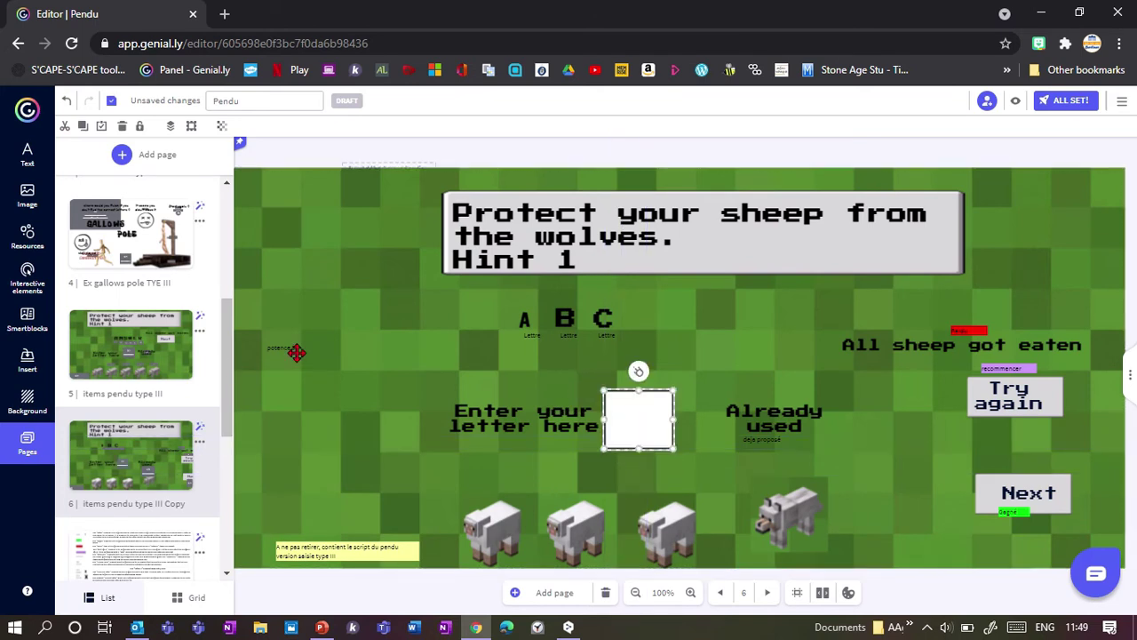
- Move the "potence 0" text to just above the first sheep
left_click_drag(402, 423, 499, 485)
left_click(690, 592)
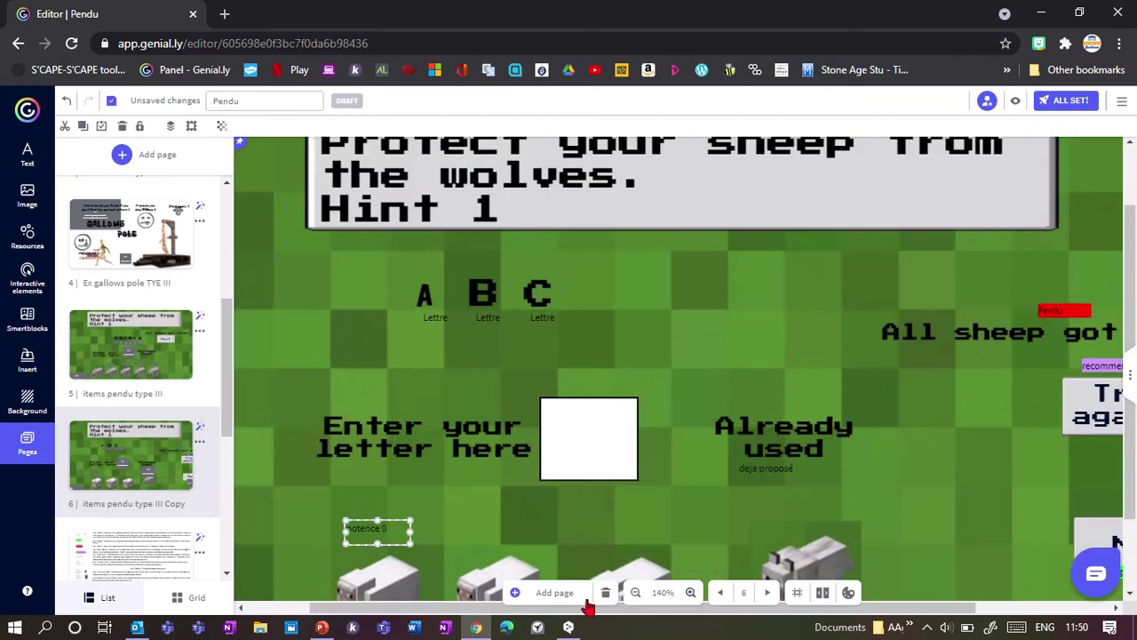
scroll(593, 622, "left", 2)
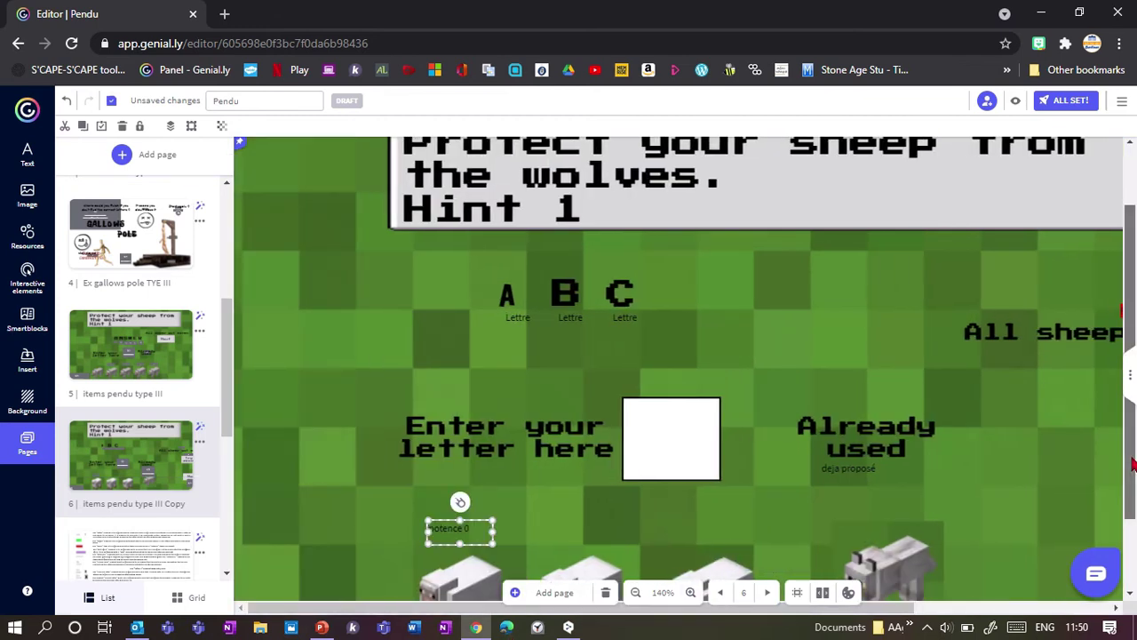
scroll(460, 430, "down", 2)
left_click(461, 430)
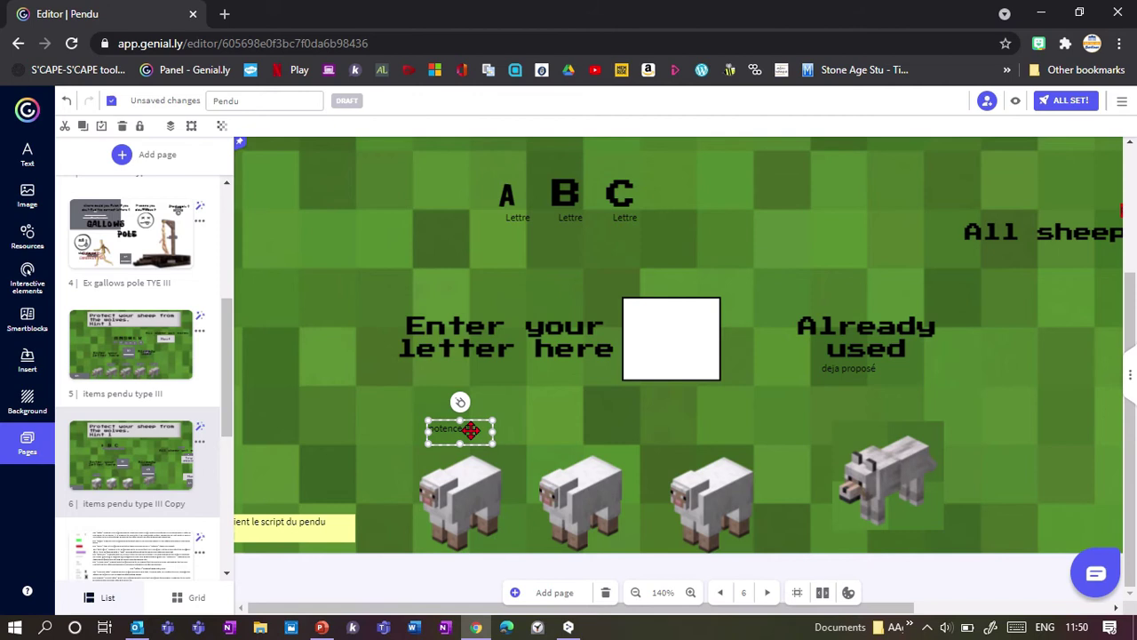
left_click_drag(471, 429, 468, 401)
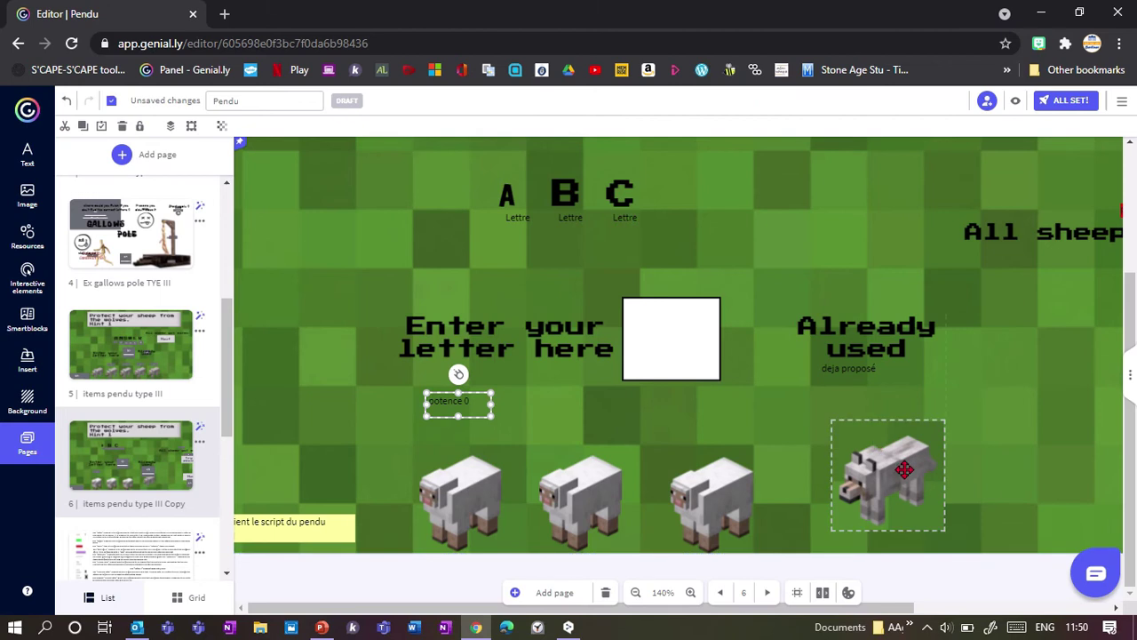
- Move the wolf beside the "potence 0" text and group the two
left_click_drag(905, 469, 555, 415)
left_click(461, 406, "shift")
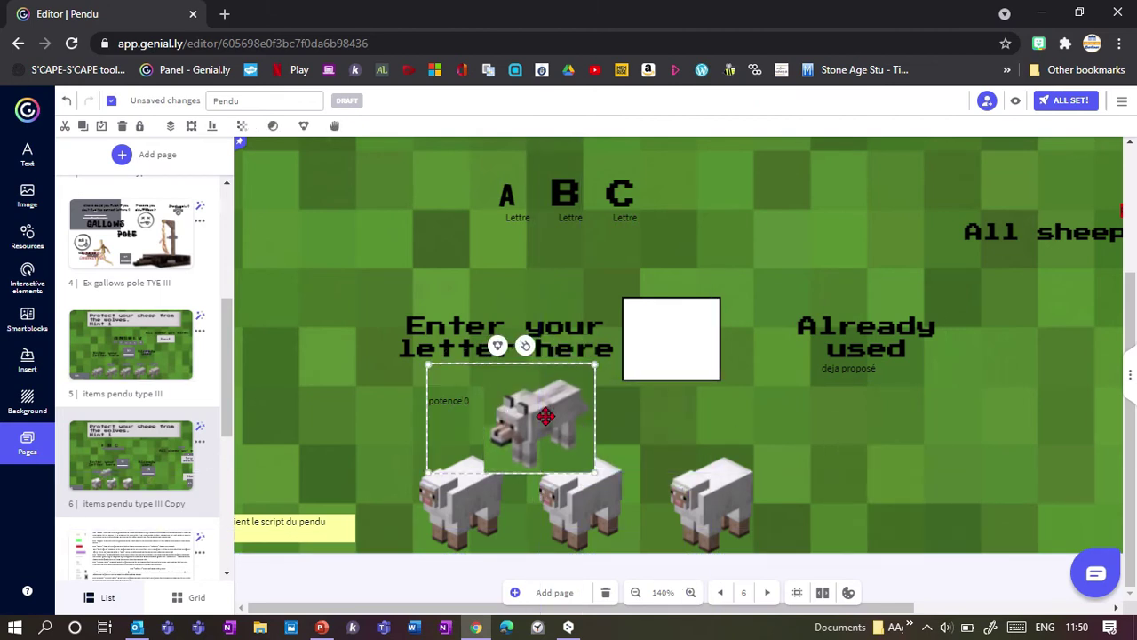
left_click(547, 416, "shift")
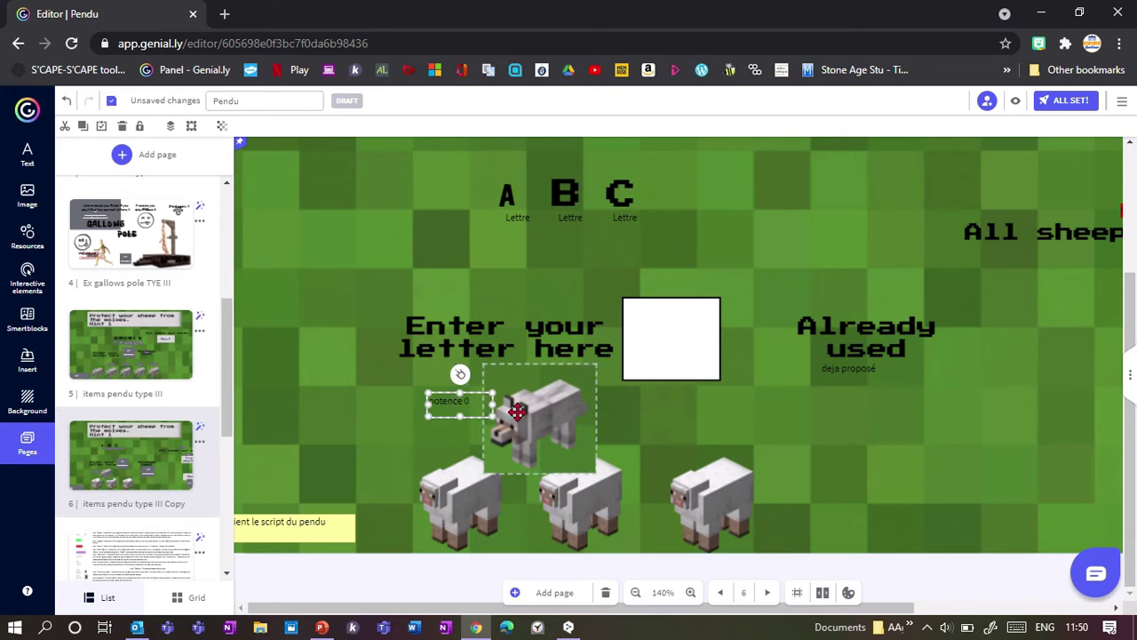
left_click(521, 421, "shift")
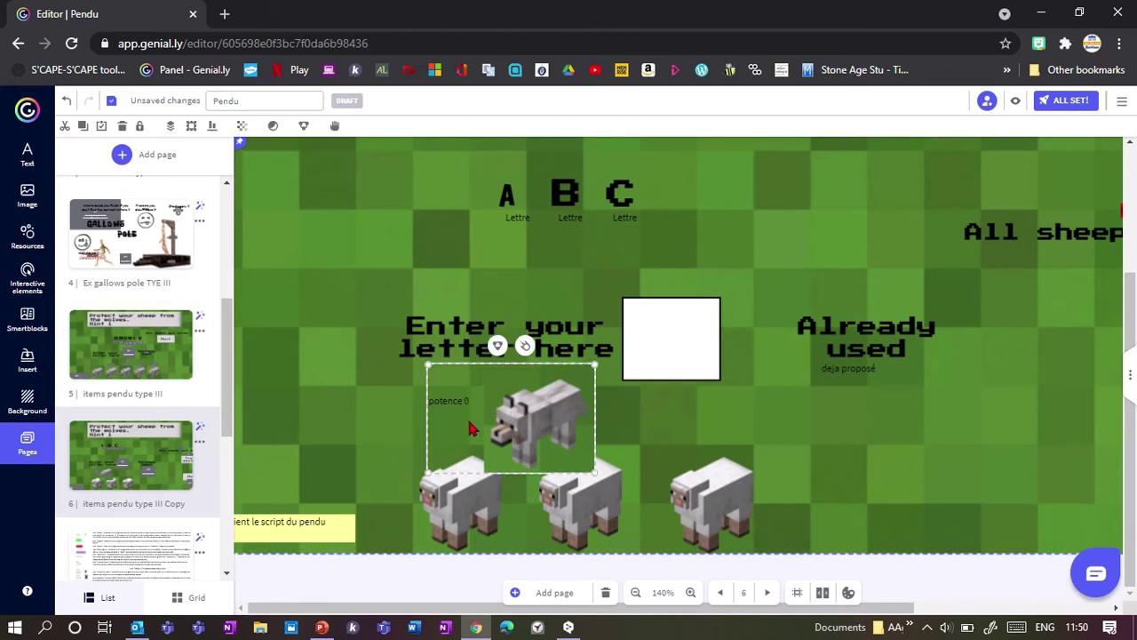
left_click(497, 346)
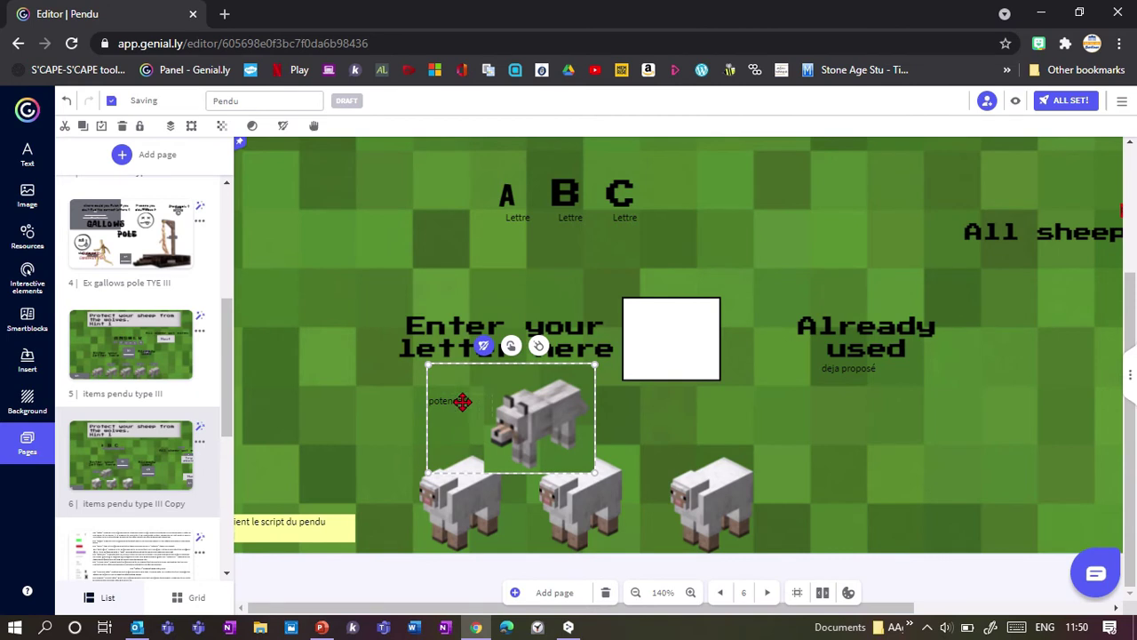
- Duplicate the potence and wolf group twice and arrange the three groups in a row above the sheep
left_click_drag(463, 411, 667, 441)
key("ctrl+d")
key("ctrl+d")
left_click_drag(830, 450, 808, 446)
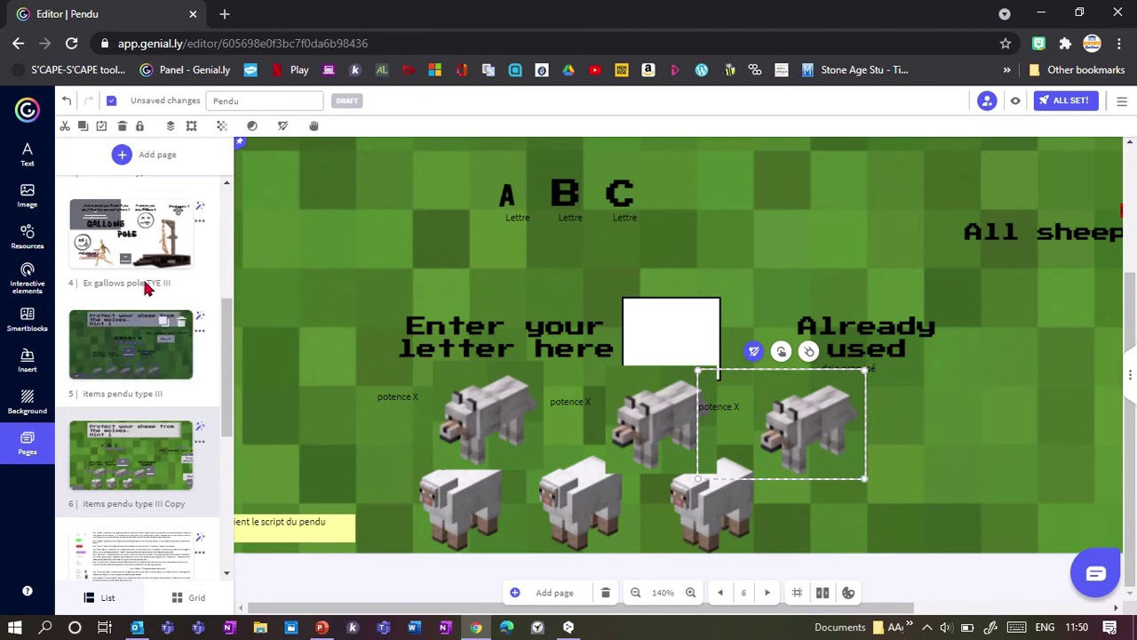
- Visit pages 4 and 5 and return to page 6 to refresh the numbering of the potence groups
left_click(139, 252)
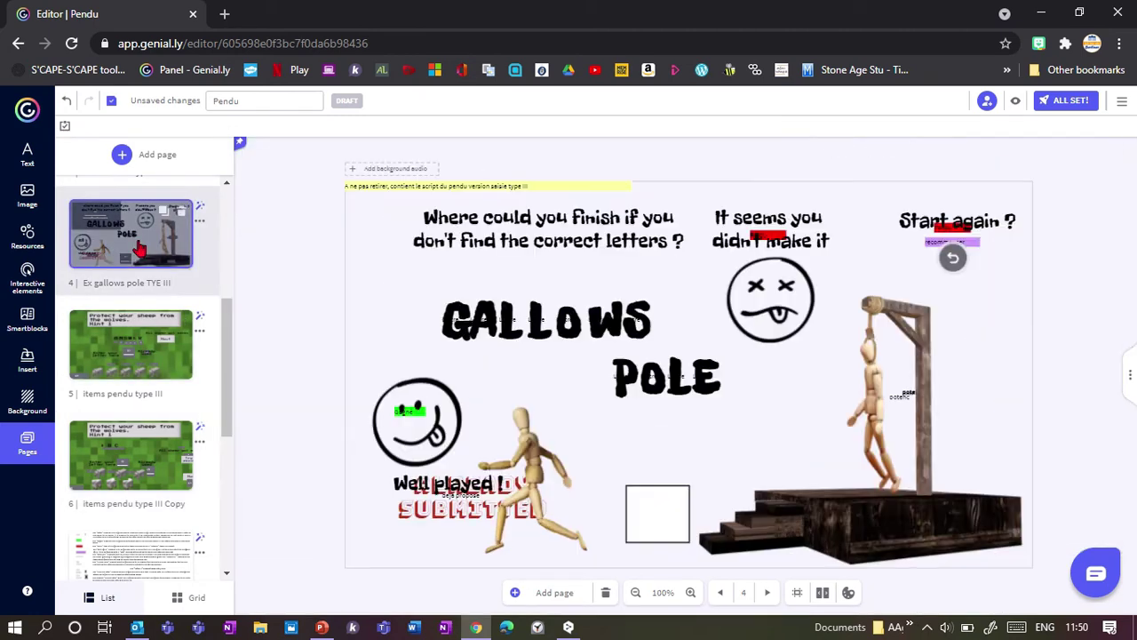
left_click(125, 356)
left_click(127, 453)
left_click(475, 507)
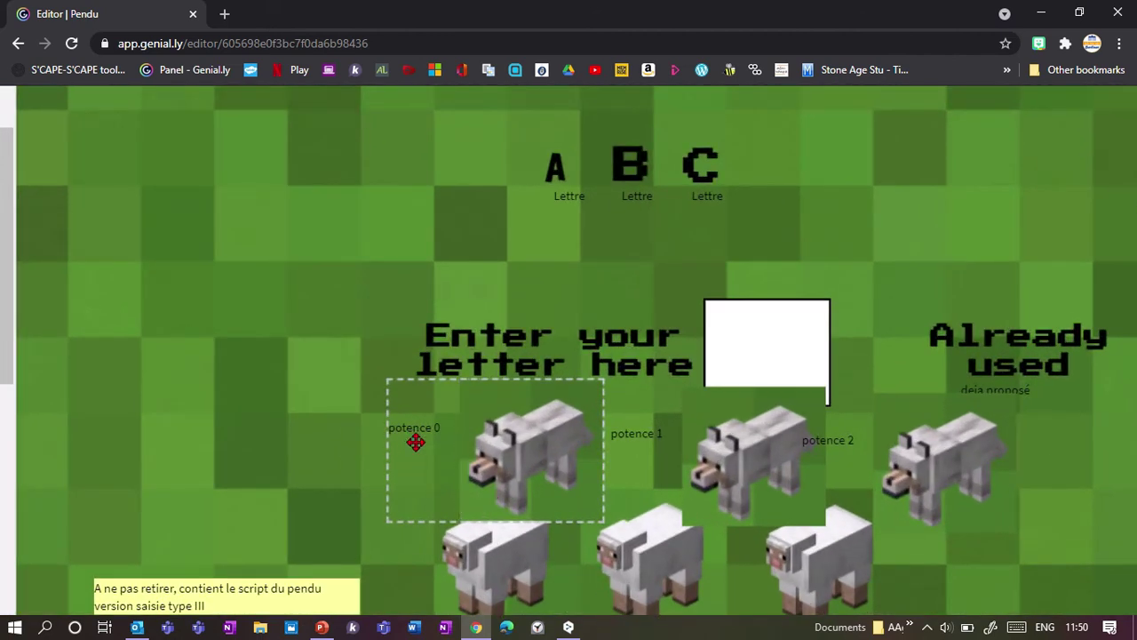
left_click(672, 446)
- Place the potence 0, potence 1 and potence 2 wolf groups over the first, second and third sheep respectively
left_click_drag(862, 447, 915, 454)
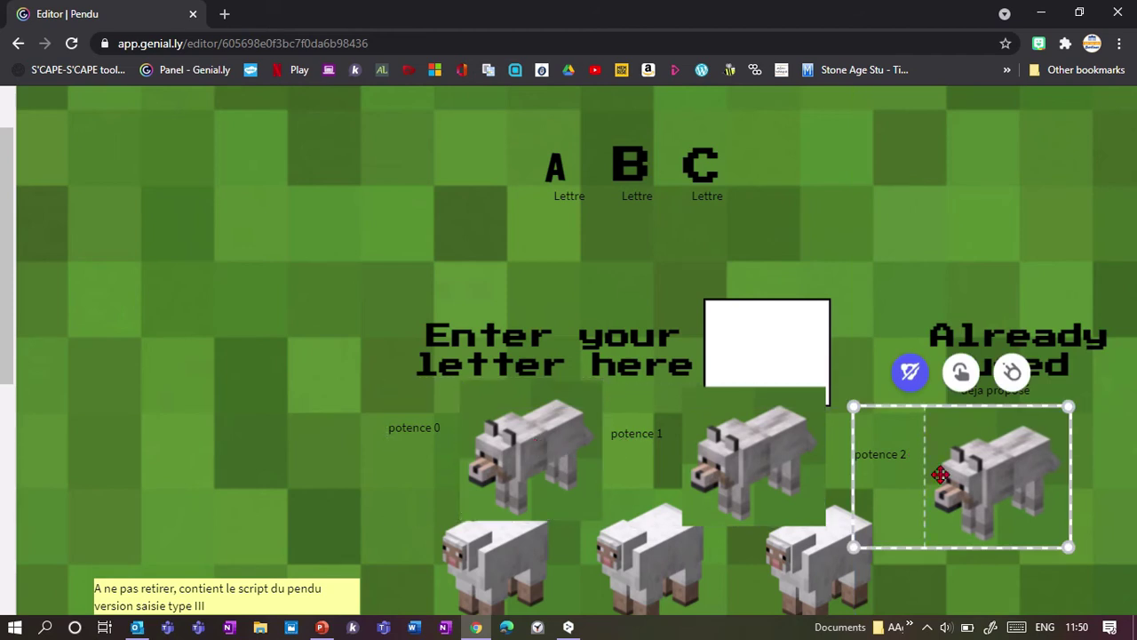
left_click_drag(554, 453, 507, 546)
left_click_drag(782, 462, 668, 551)
left_click_drag(996, 514, 799, 592)
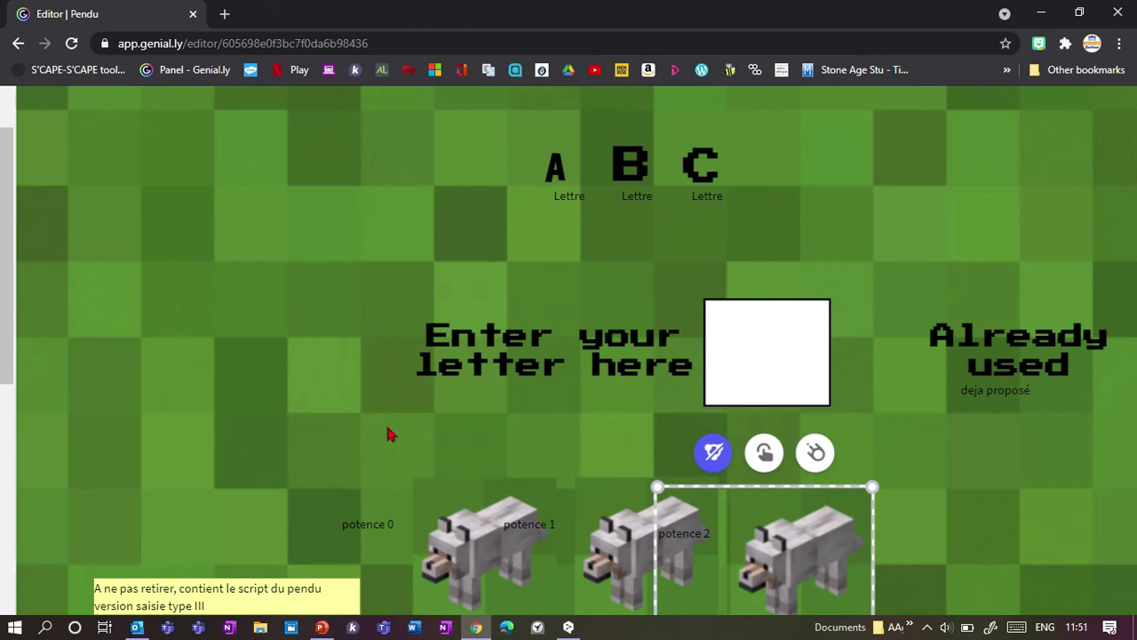
scroll(388, 434, "down", 3)
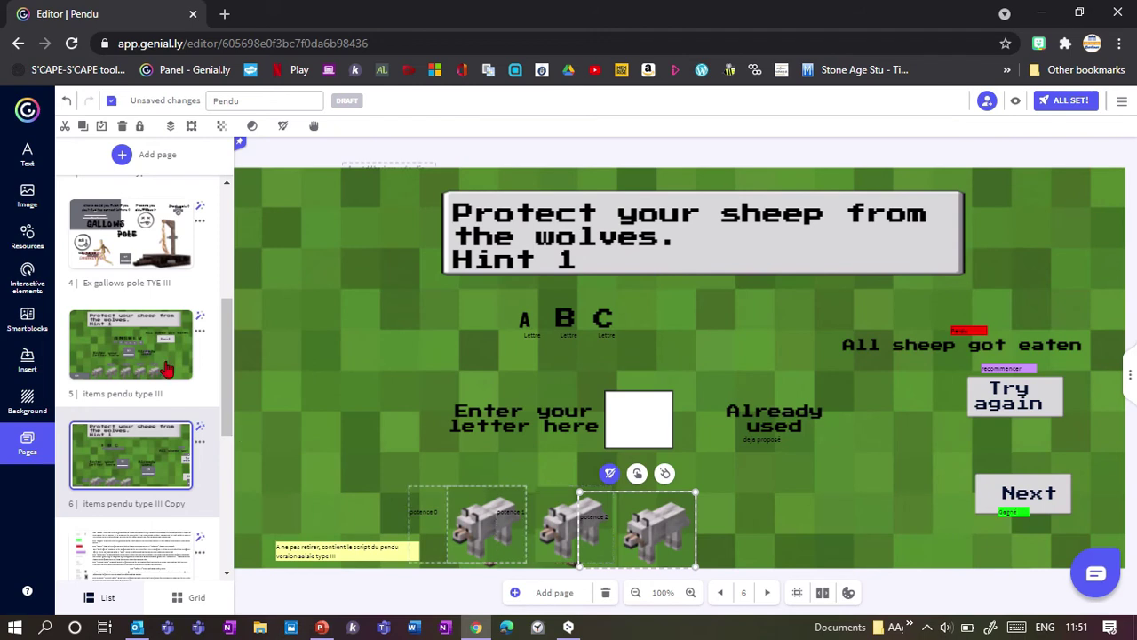
- Compare with page 5, return to page 6 and fine-tune the second and third wolf groups over their sheep
left_click(127, 354)
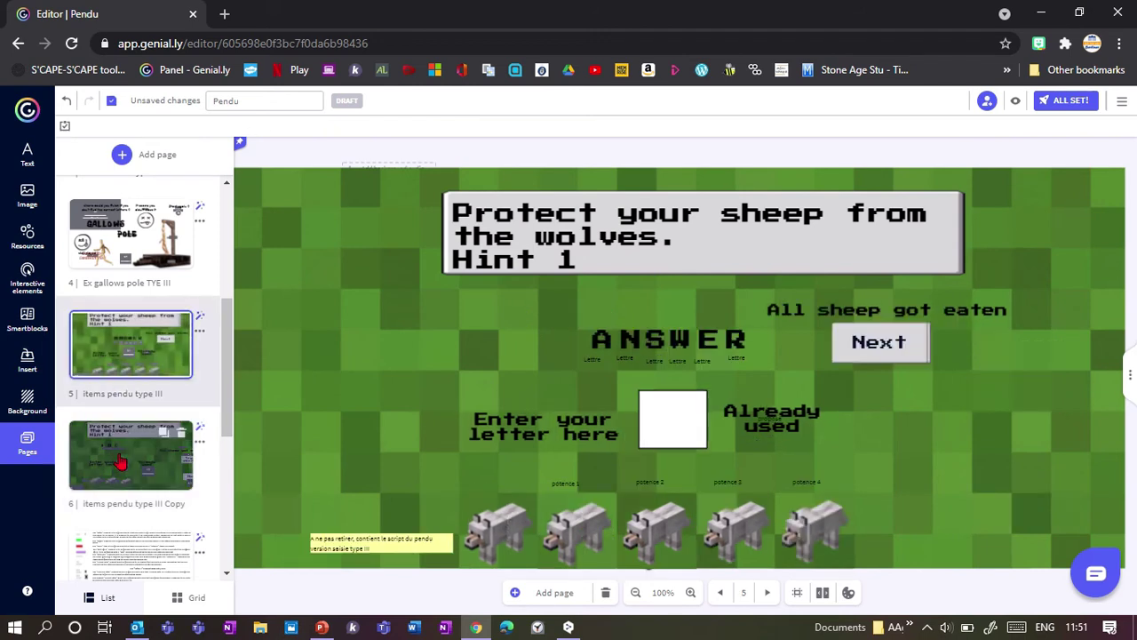
left_click(130, 455)
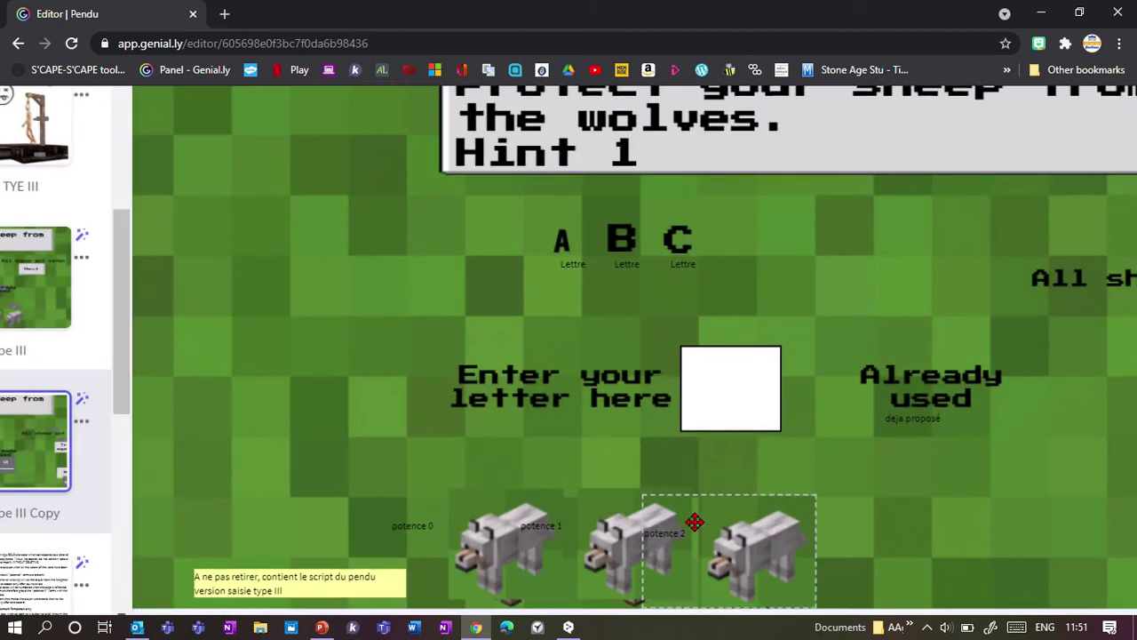
left_click_drag(807, 538, 765, 543)
left_click(641, 548)
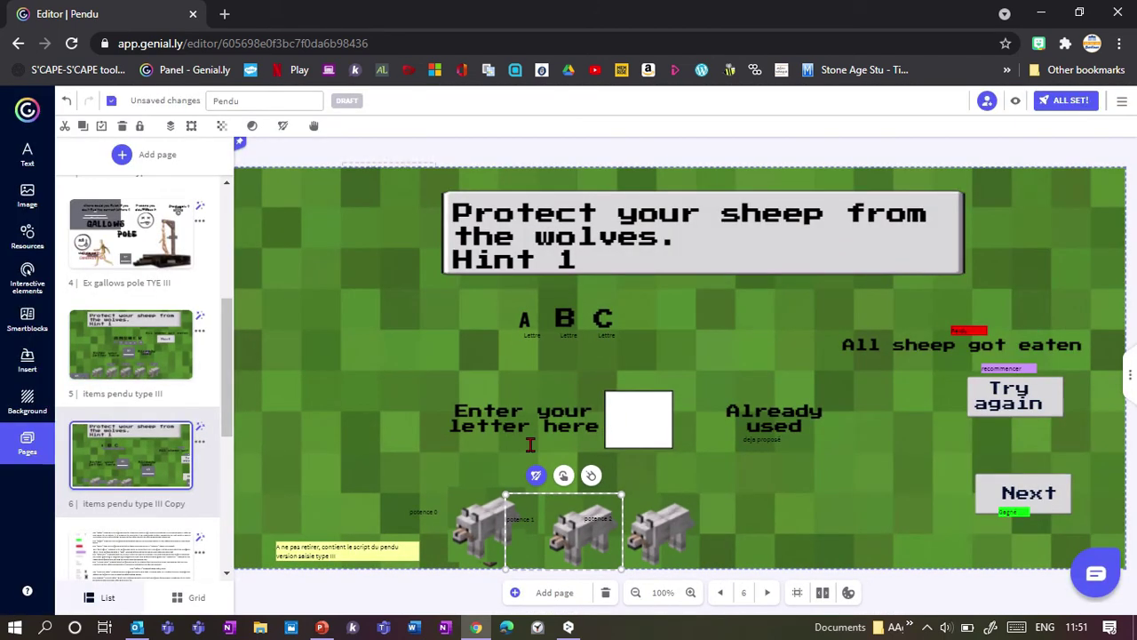
- Open the Hangman template 2 page and move the A and B key tiles side by side above the keyboard rows
left_click_drag(227, 406, 227, 526)
left_click(115, 474)
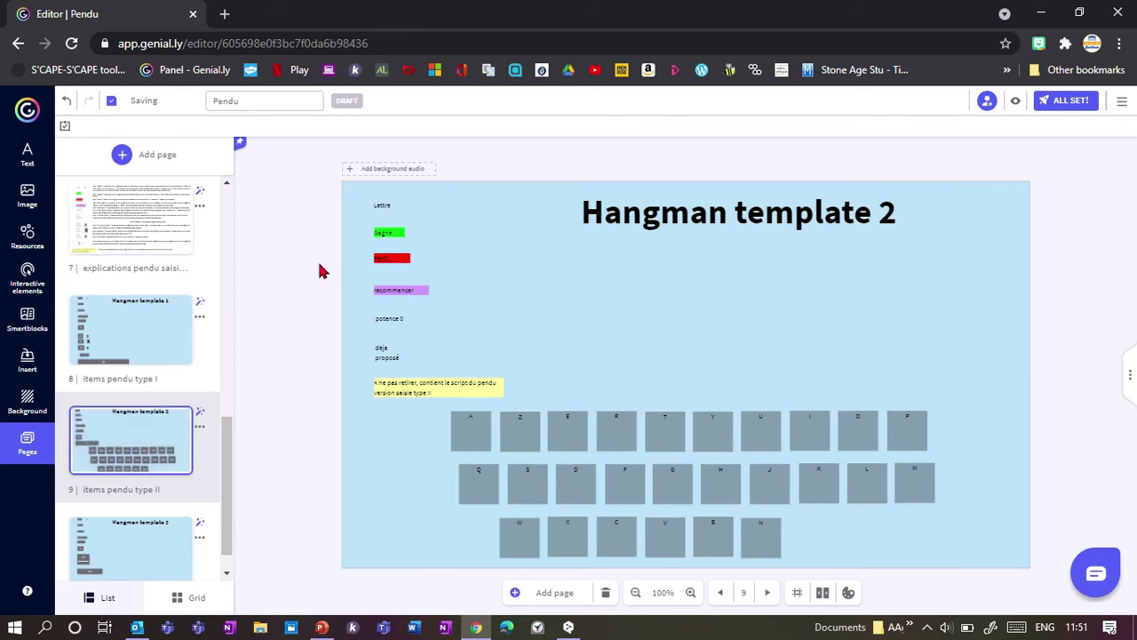
left_click_drag(428, 417, 999, 563)
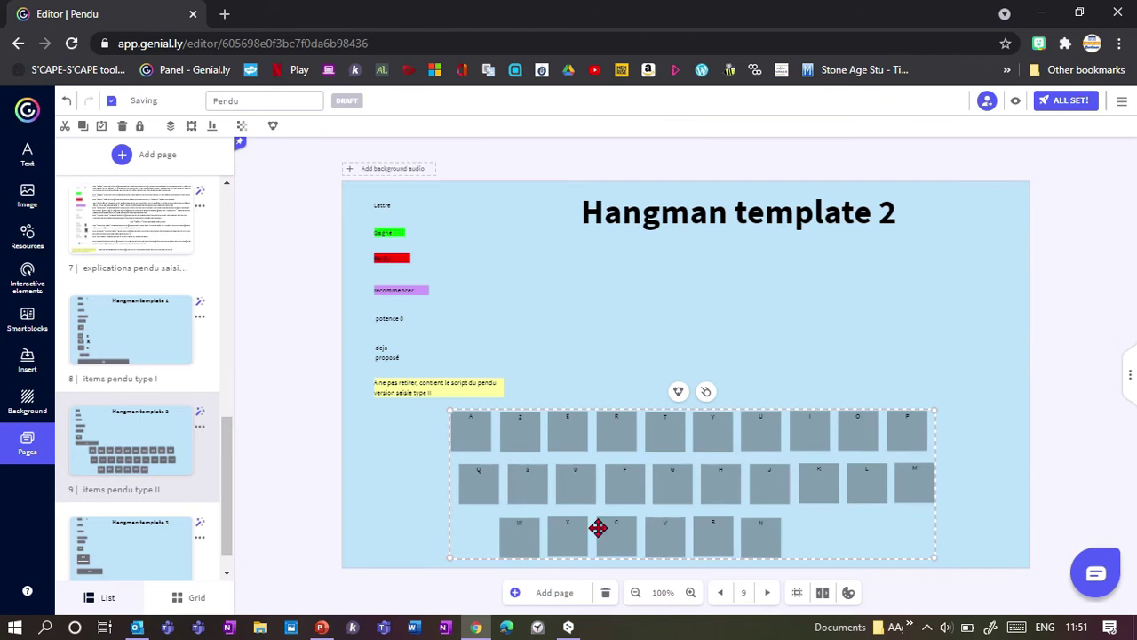
scroll(587, 474, "up", 5)
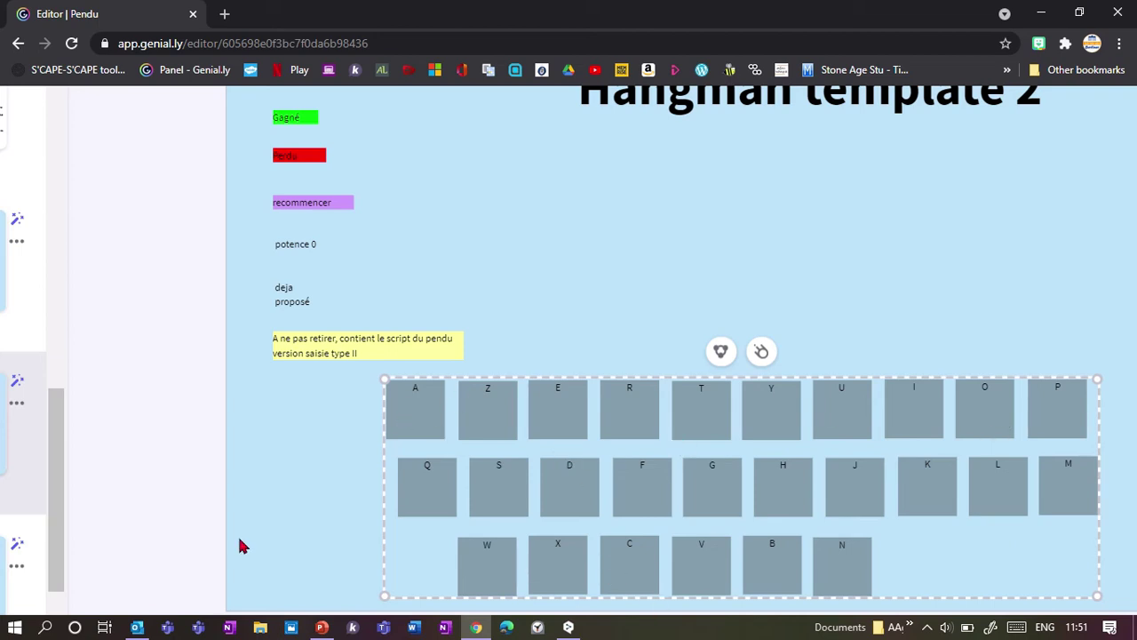
left_click_drag(414, 423, 493, 264)
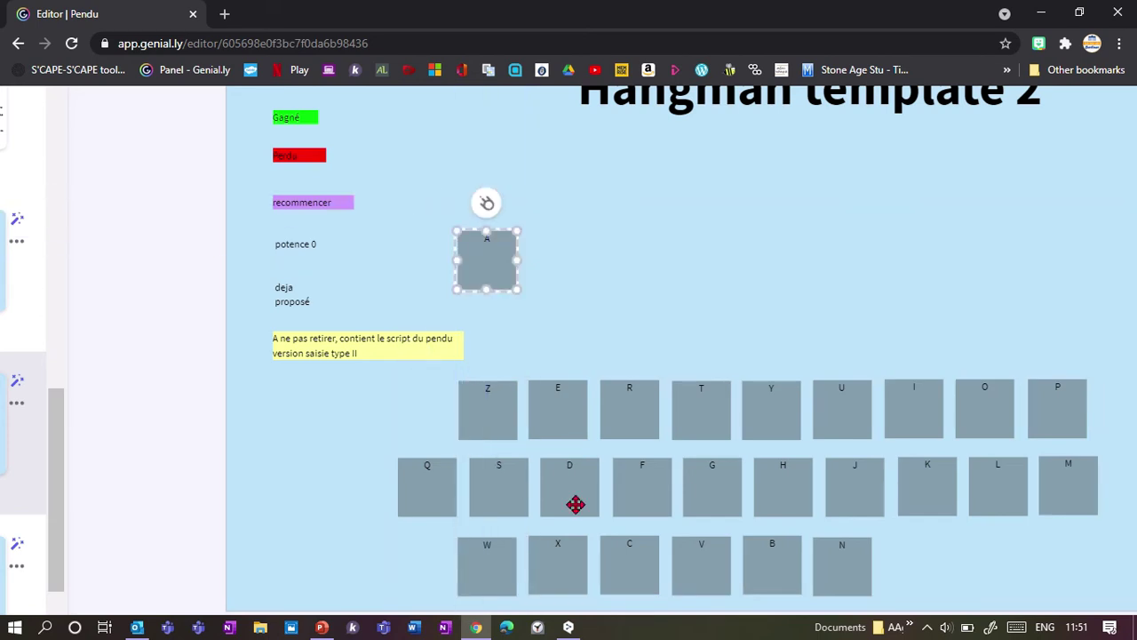
left_click_drag(781, 575, 571, 269)
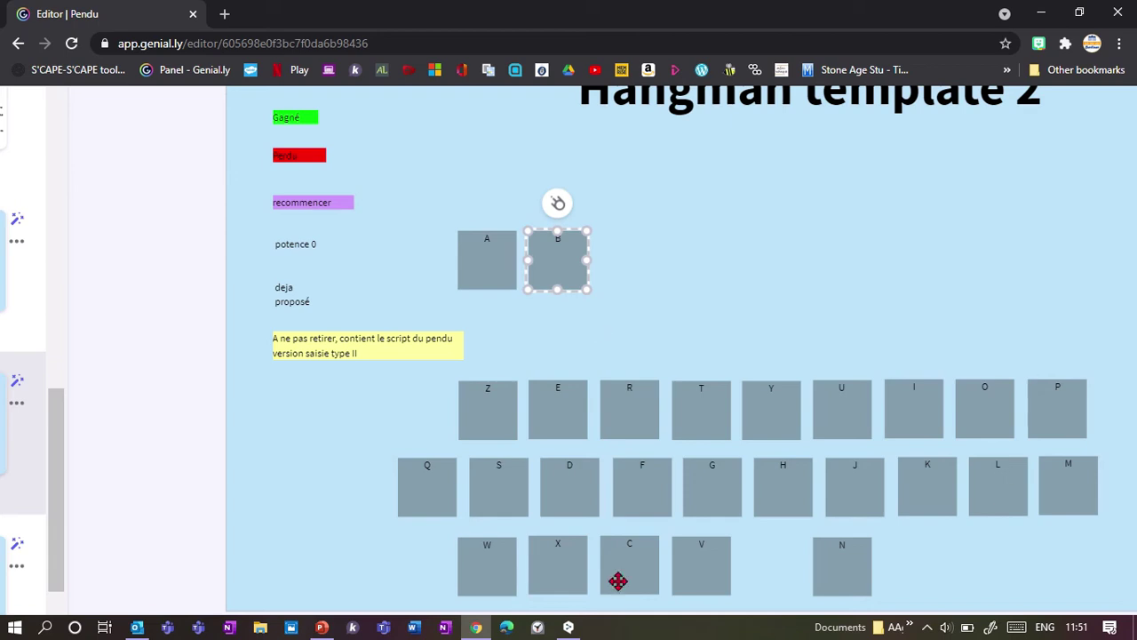
- Add a Title 2 text reading A just below the separated A and B tiles
left_click(494, 261)
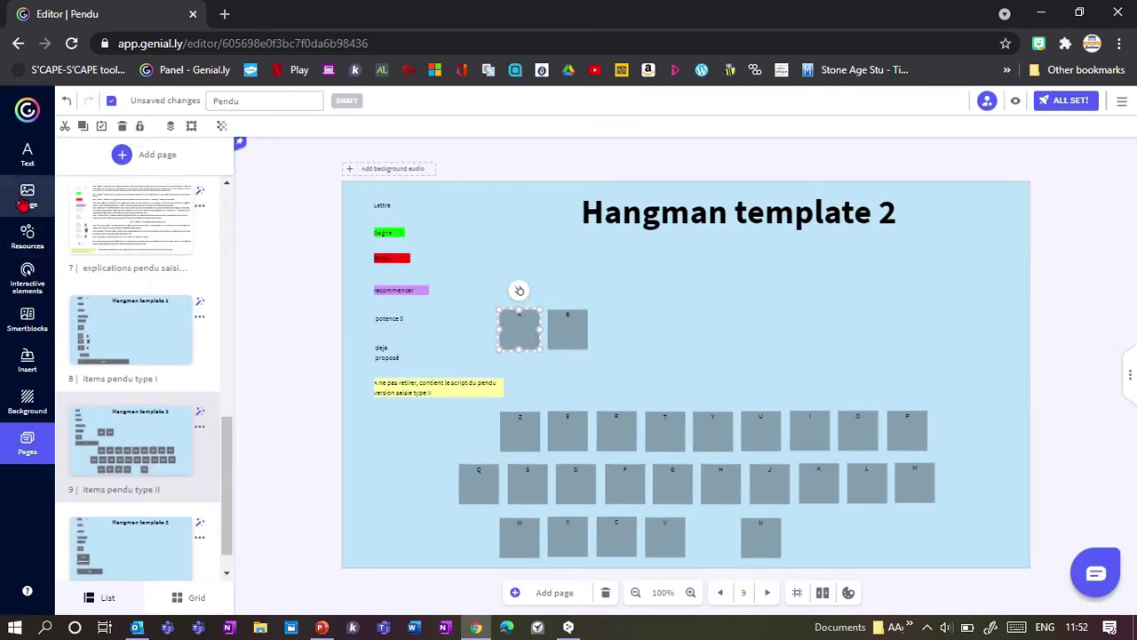
left_click(27, 190)
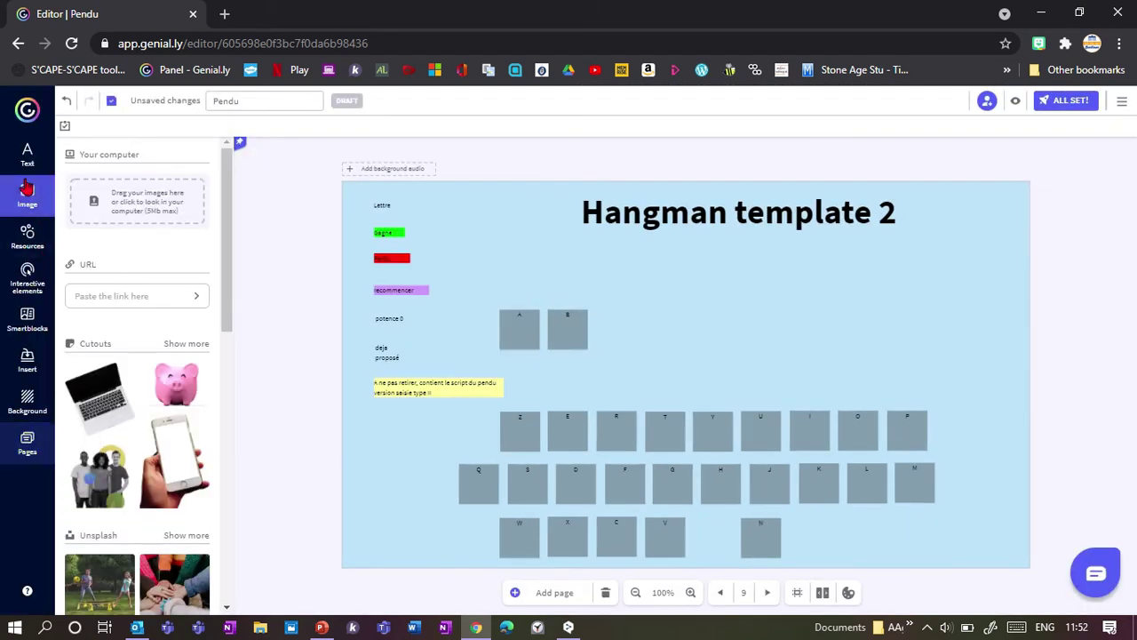
left_click(26, 156)
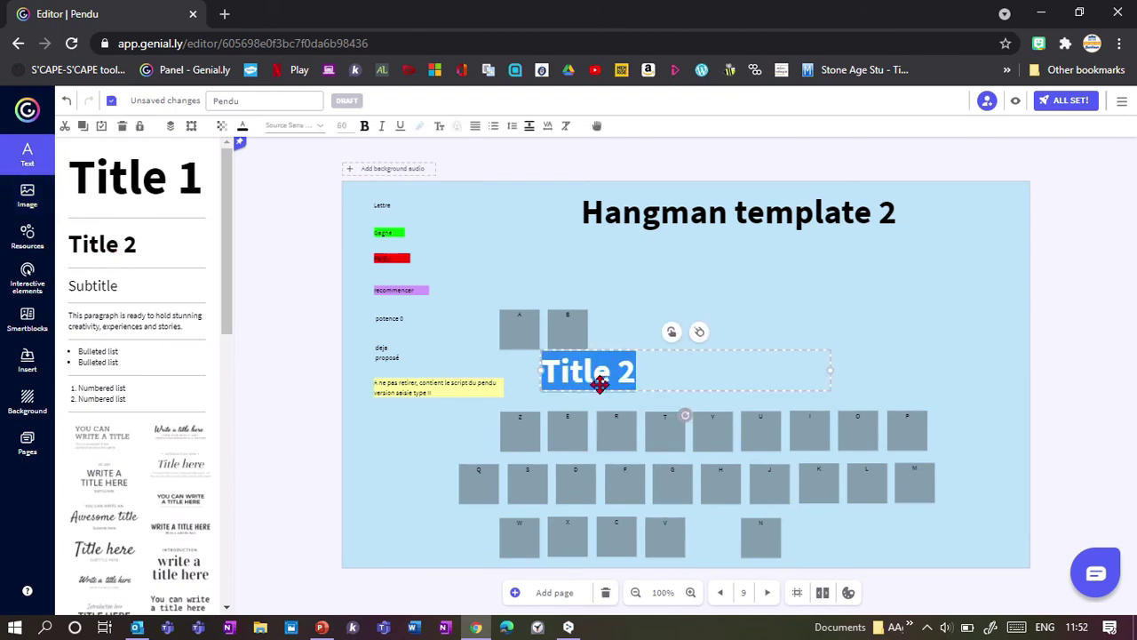
type("A")
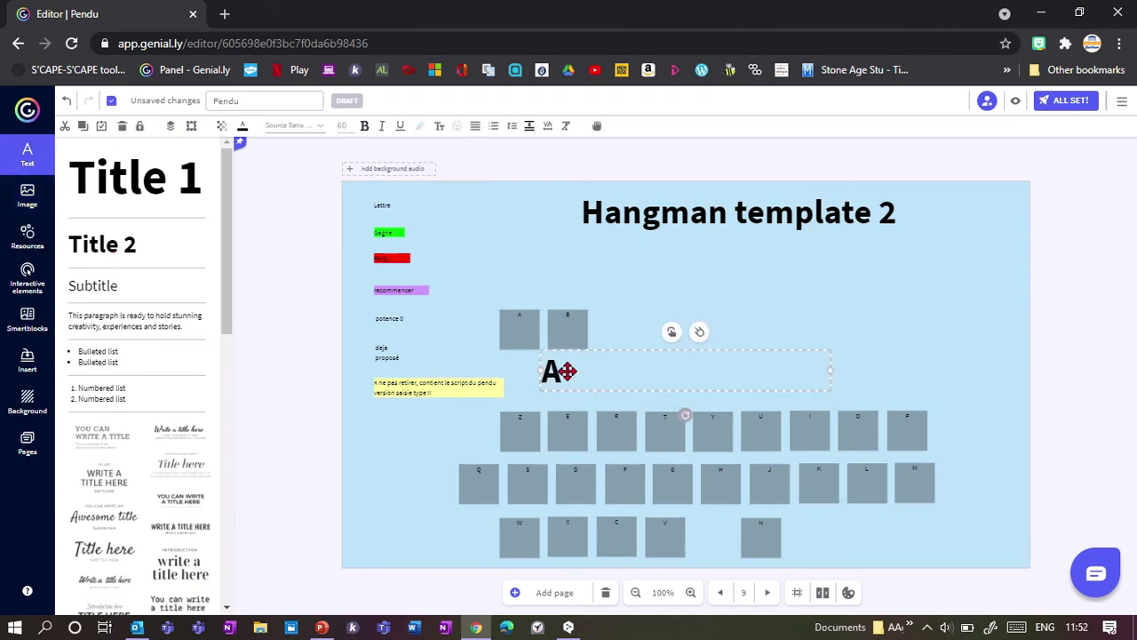
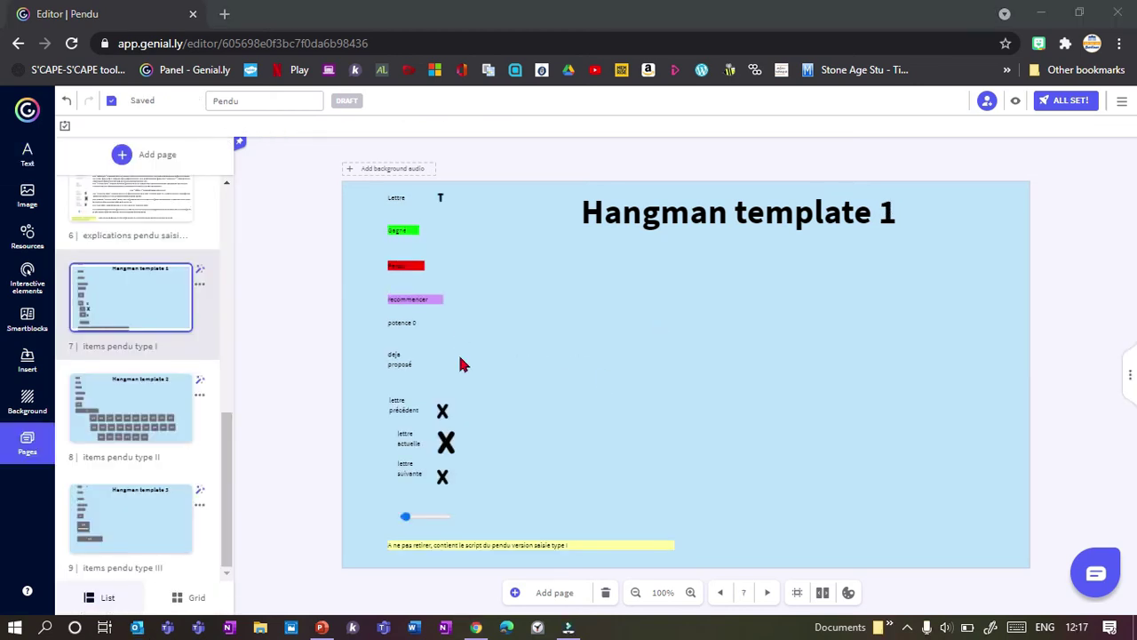
- Duplicate template 1's deja proposé text, three letter labels with their X letters, and slider, and place the copies in the empty area
left_click_drag(489, 371, 549, 375)
left_click_drag(508, 433, 720, 383)
key("ctrl+c")
key("ctrl+v")
left_click(682, 363)
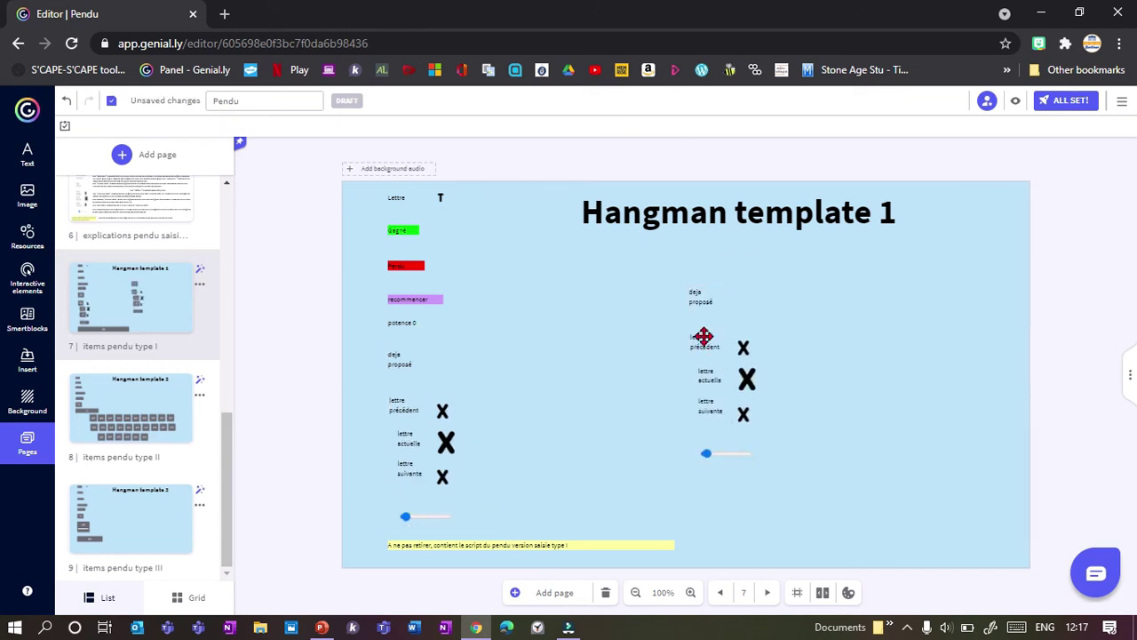
- Arrange the copied lettre précédent, actuelle and suivante labels in a row and move the copied deja proposé text beside the original items
left_click_drag(700, 333, 609, 323)
left_click_drag(698, 294, 384, 394)
left_click_drag(702, 380, 663, 325)
left_click_drag(711, 406, 718, 320)
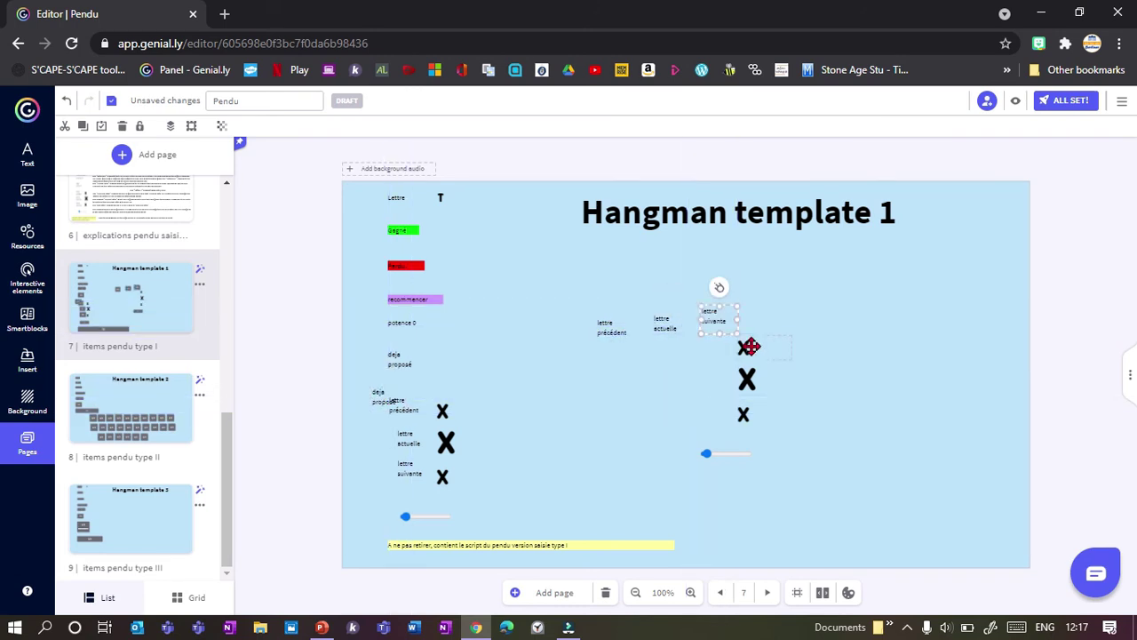
- Place each copied X below its matching letter label and move the copied slider beneath the row
left_click_drag(747, 347, 603, 362)
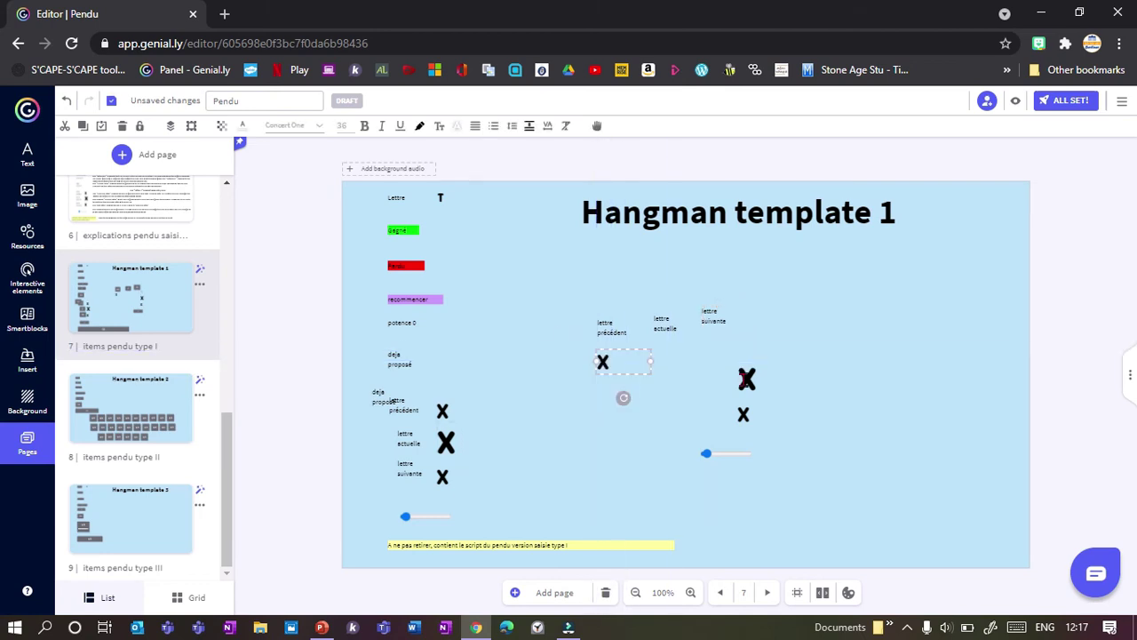
left_click_drag(746, 379, 668, 364)
left_click_drag(741, 414, 716, 363)
left_click_drag(716, 449, 656, 428)
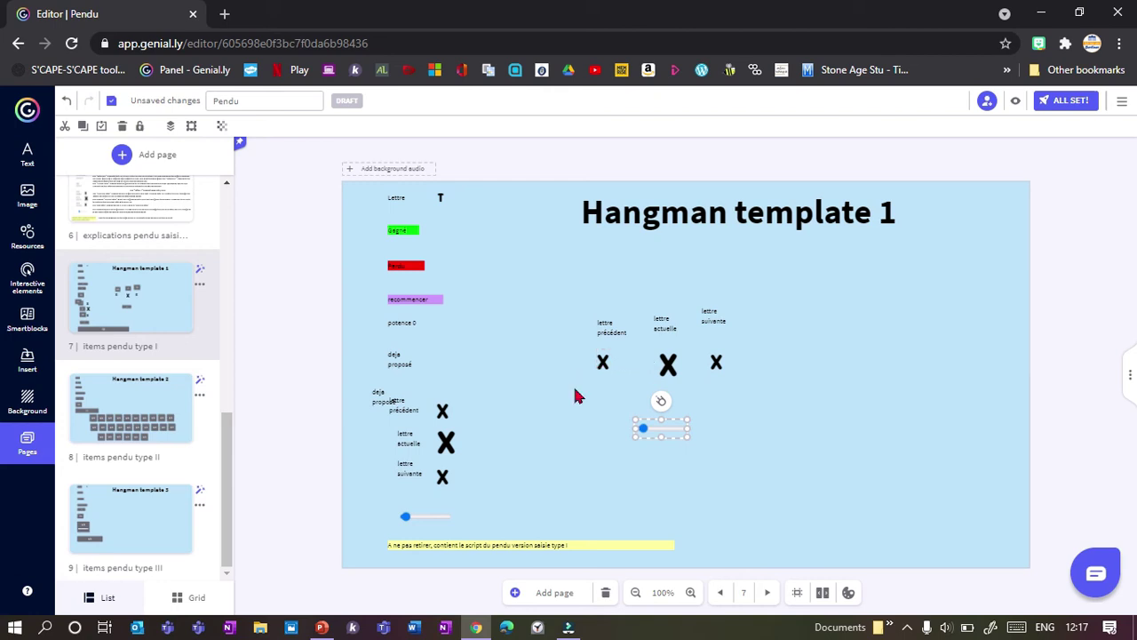
- Change the font of the three copied X letters to Schoolbell
left_click_drag(571, 399, 771, 331)
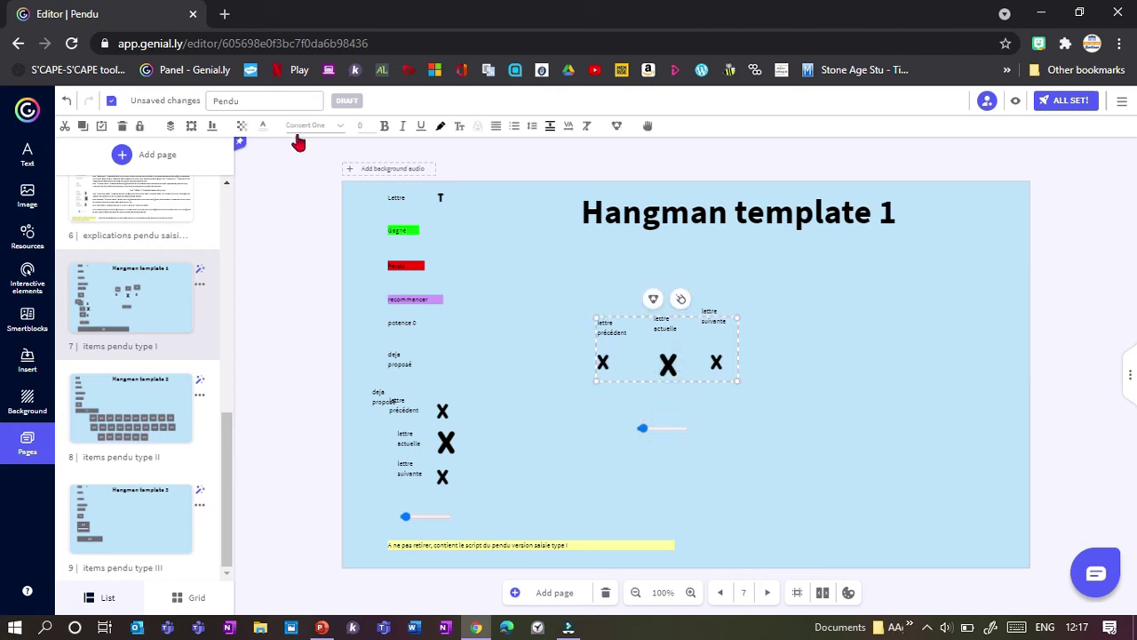
left_click(305, 132)
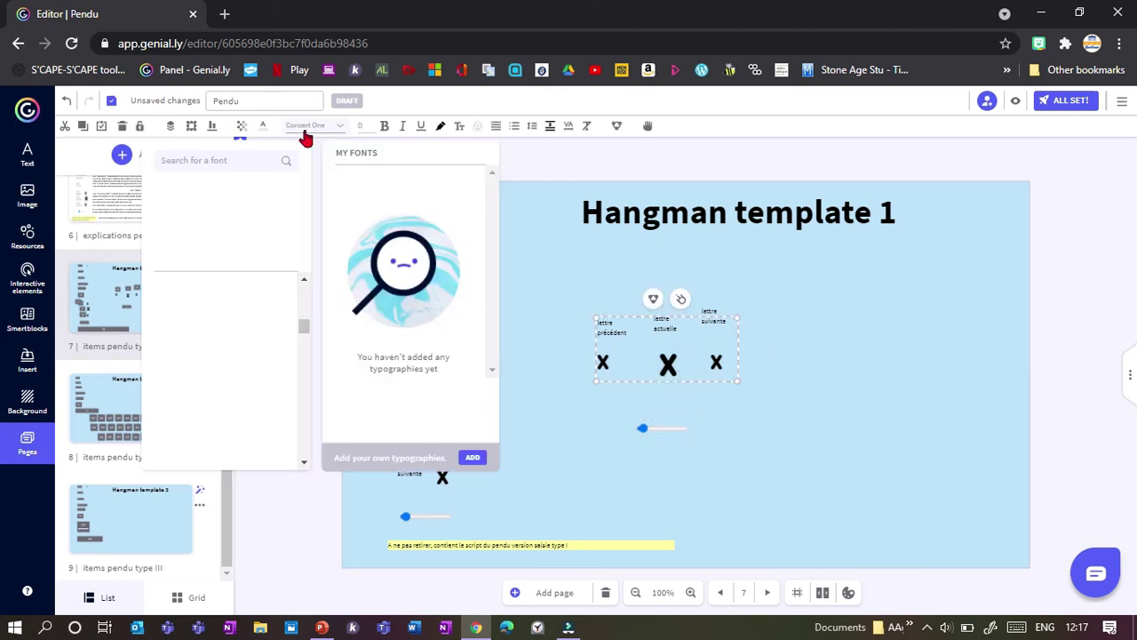
left_click(222, 231)
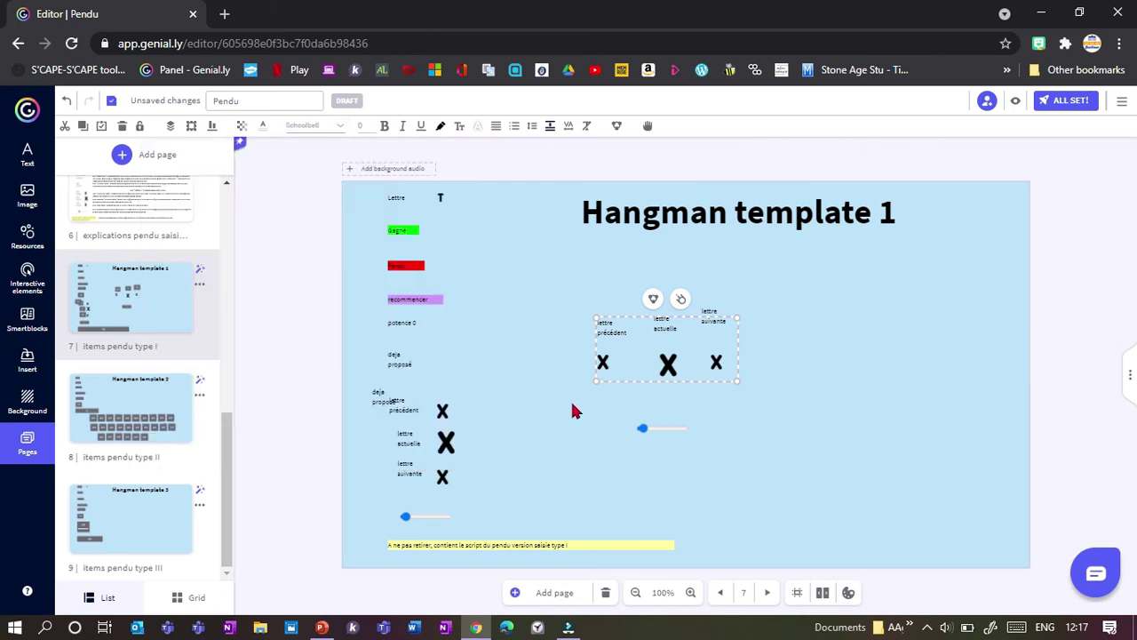
left_click(598, 407)
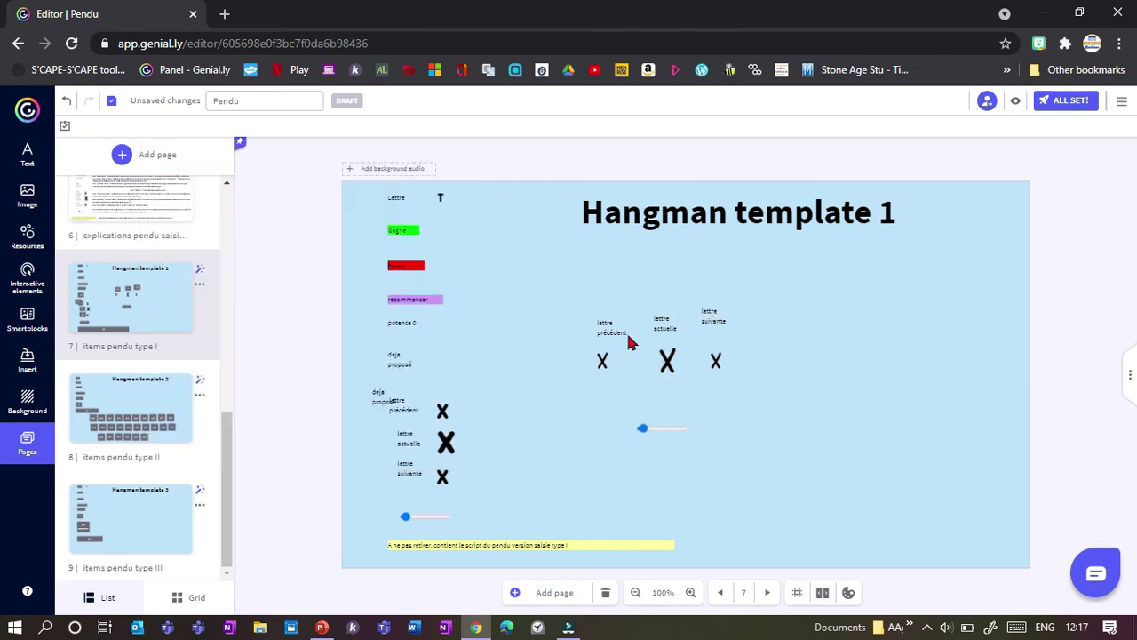
- Group each copied letter label with the X below it
left_click_drag(586, 391, 629, 292)
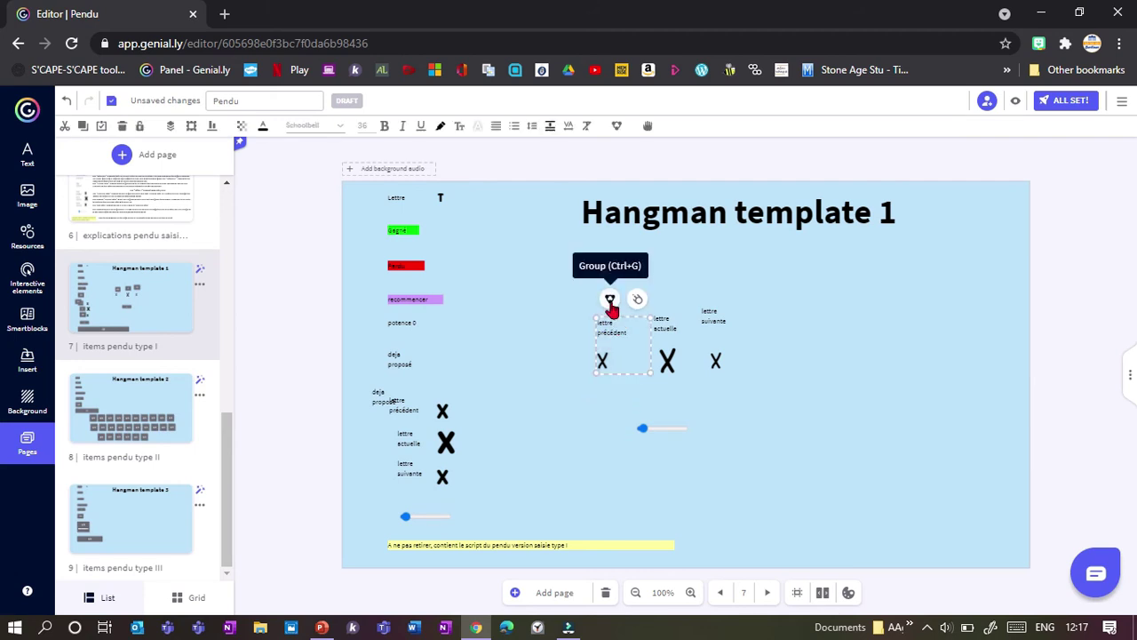
left_click_drag(688, 383, 650, 311)
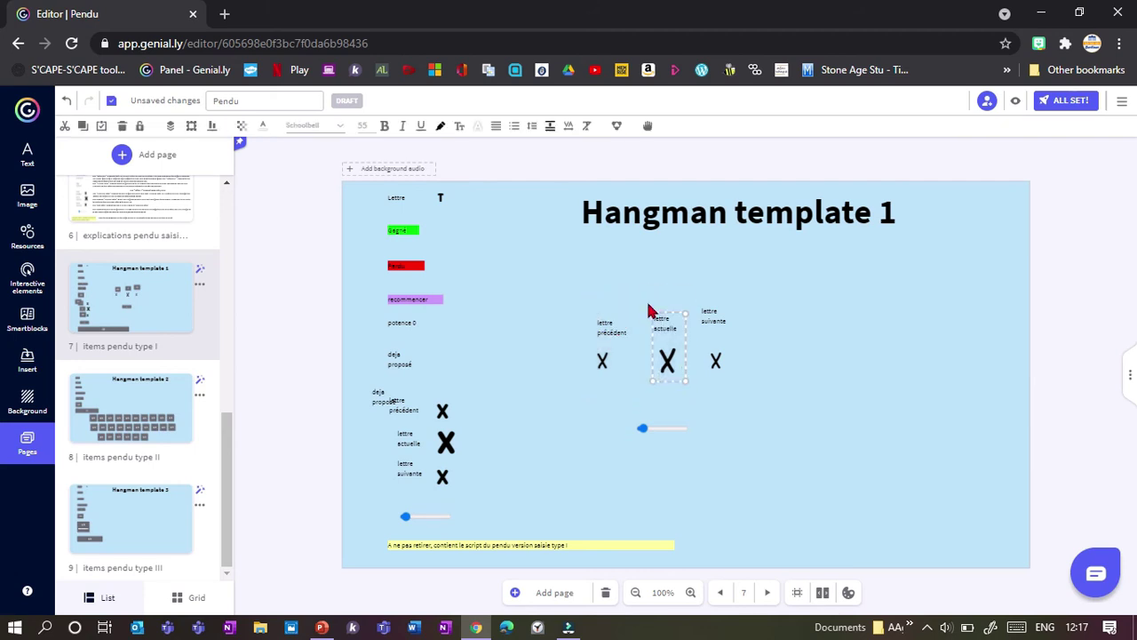
left_click_drag(745, 385, 703, 307)
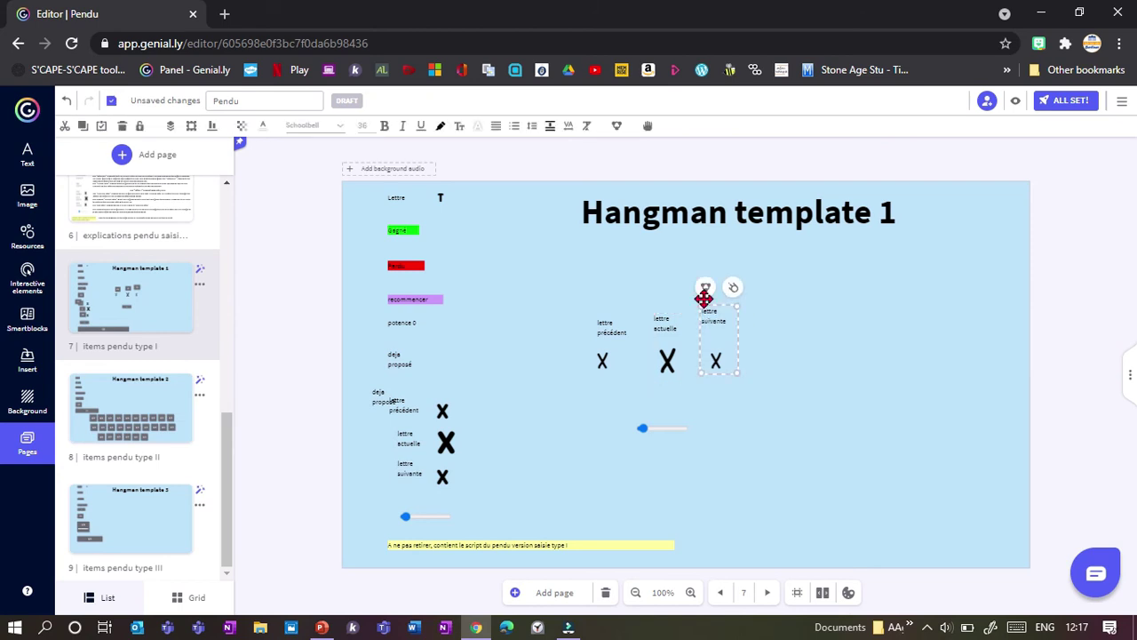
- Lengthen the copied slider, centre it under the letter row and place the yellow script text just below it
left_click(650, 423)
left_click_drag(684, 438, 856, 486)
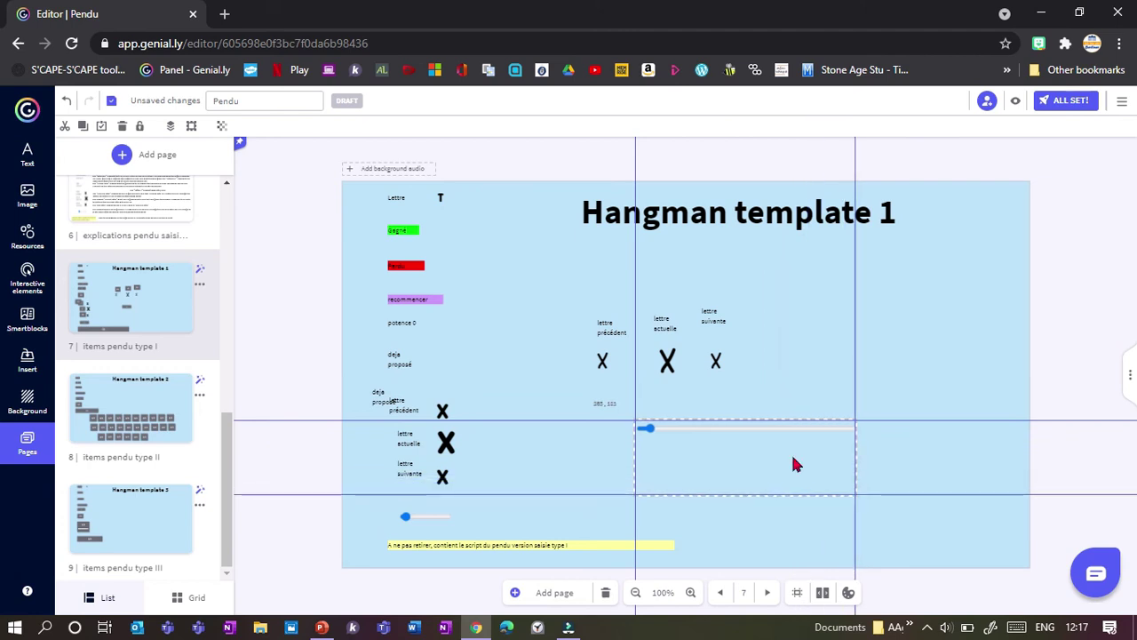
left_click_drag(743, 435, 697, 407)
left_click_drag(784, 437, 831, 434)
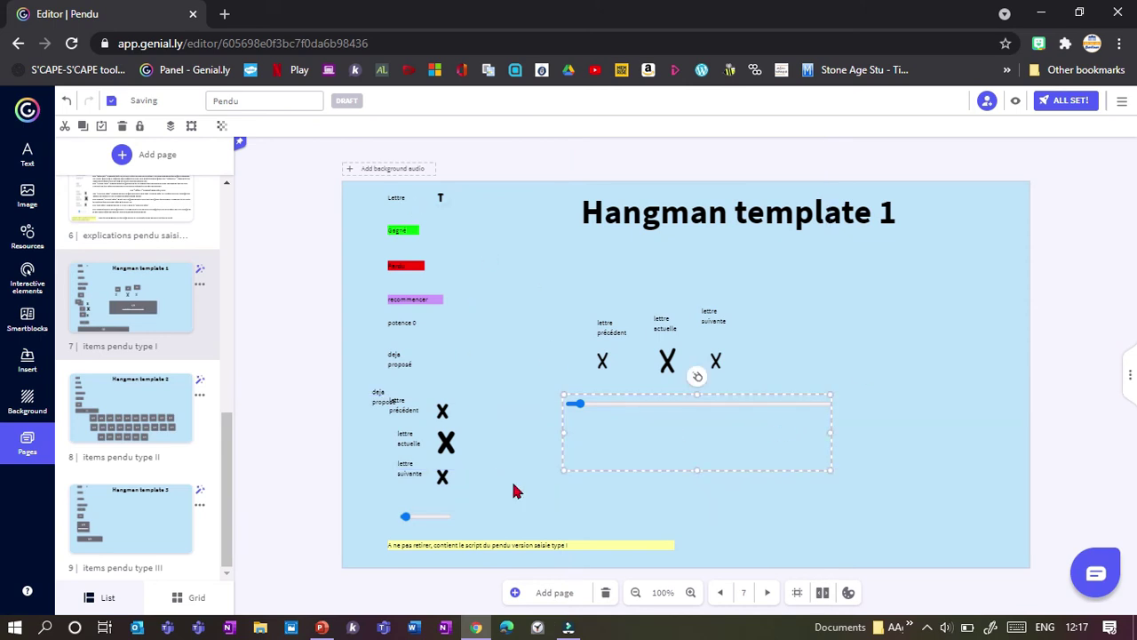
left_click_drag(557, 548, 734, 434)
- Preview the Hangman template 1 page and move the lengthened slider down over the original slider
left_click(1015, 102)
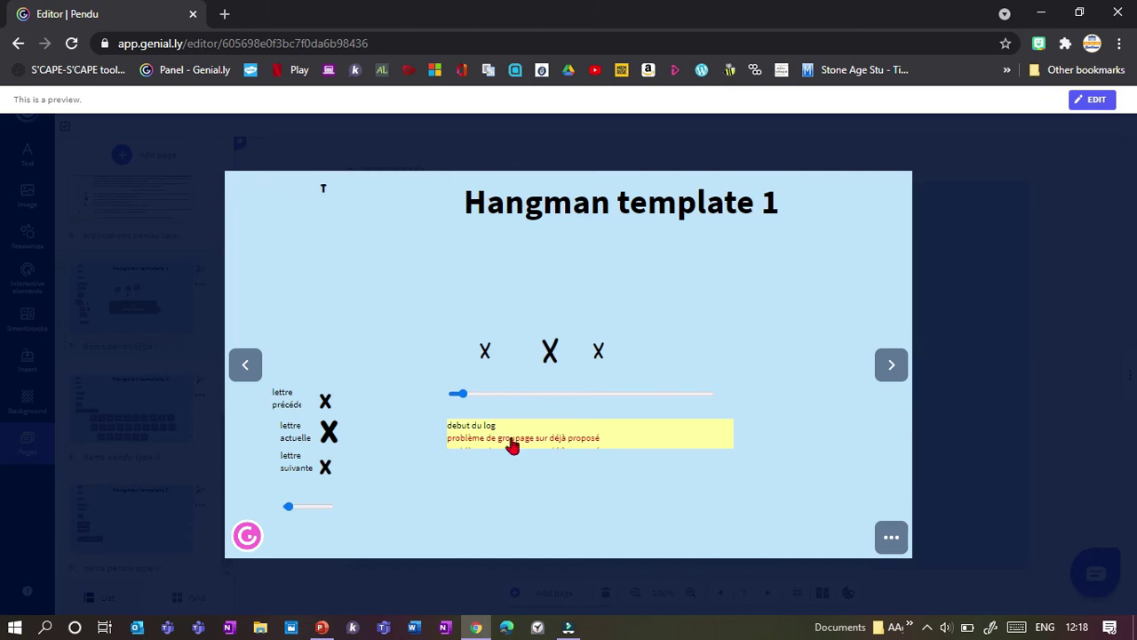
key("Escape")
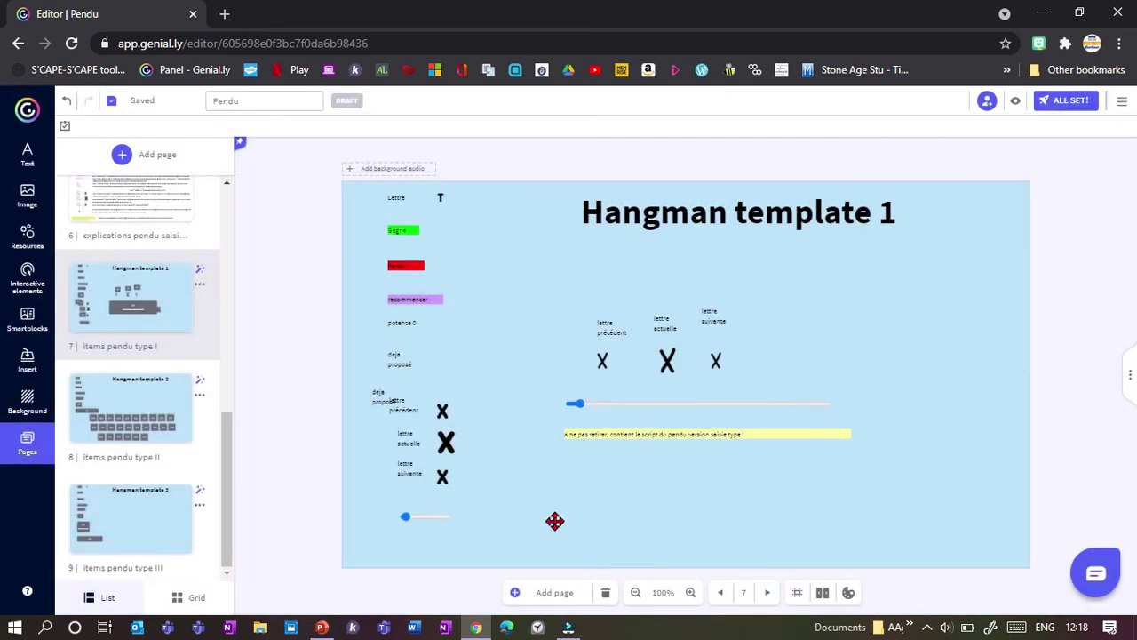
left_click_drag(761, 404, 599, 508)
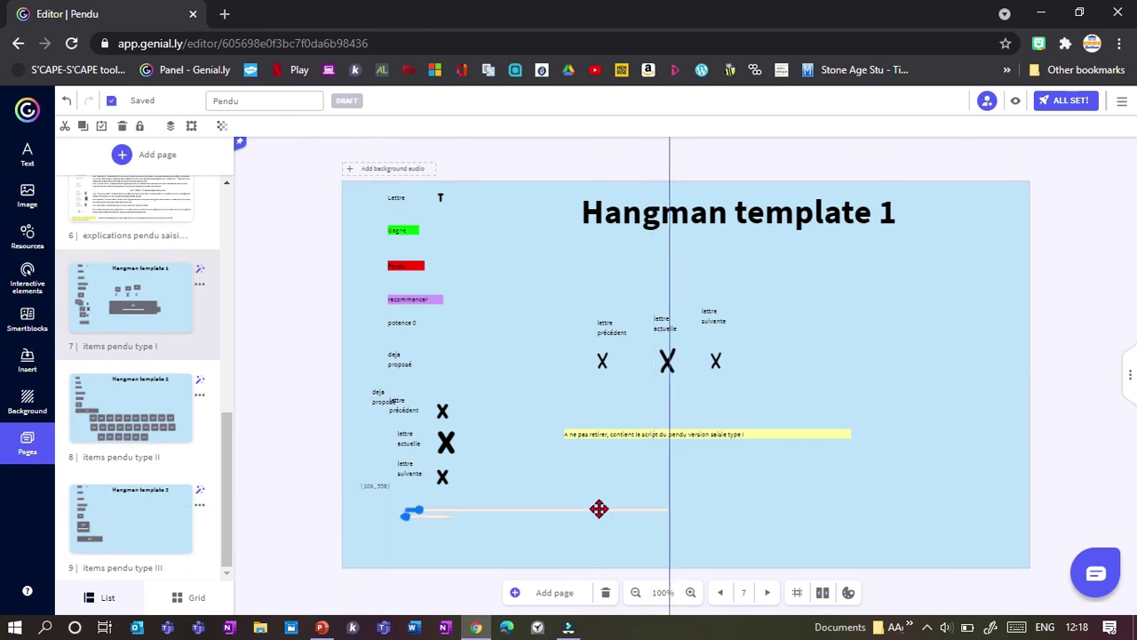
- Open the Exemple gallows pole page and move the hanged figure, noose and crossbeam groups beyond the page edges
scroll(128, 311, "up", 5)
left_click(129, 311)
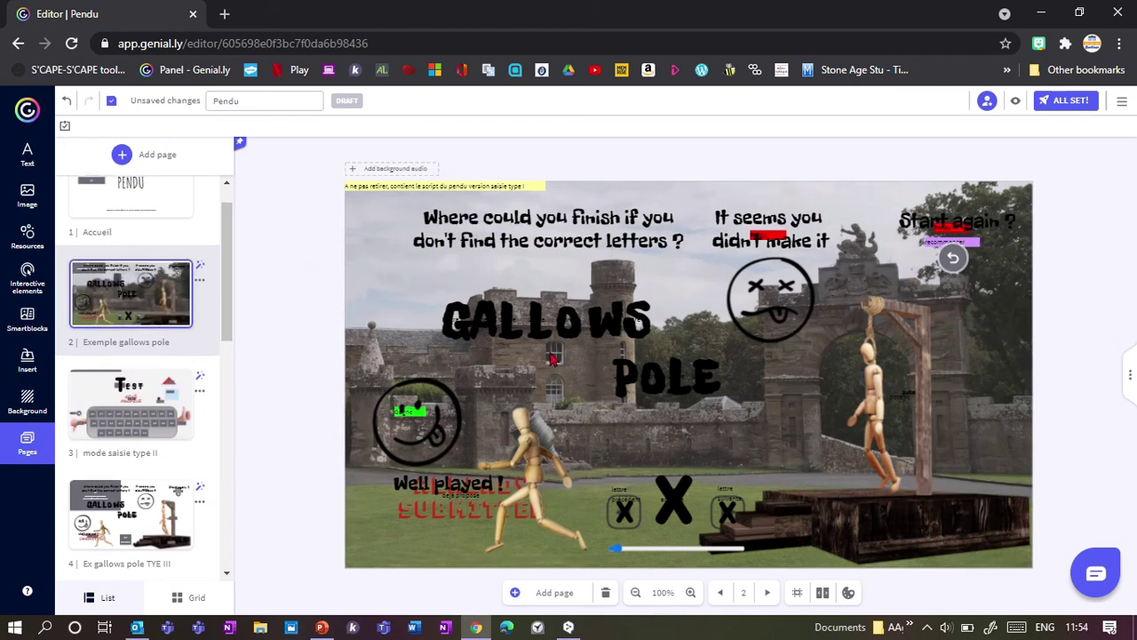
left_click(771, 533)
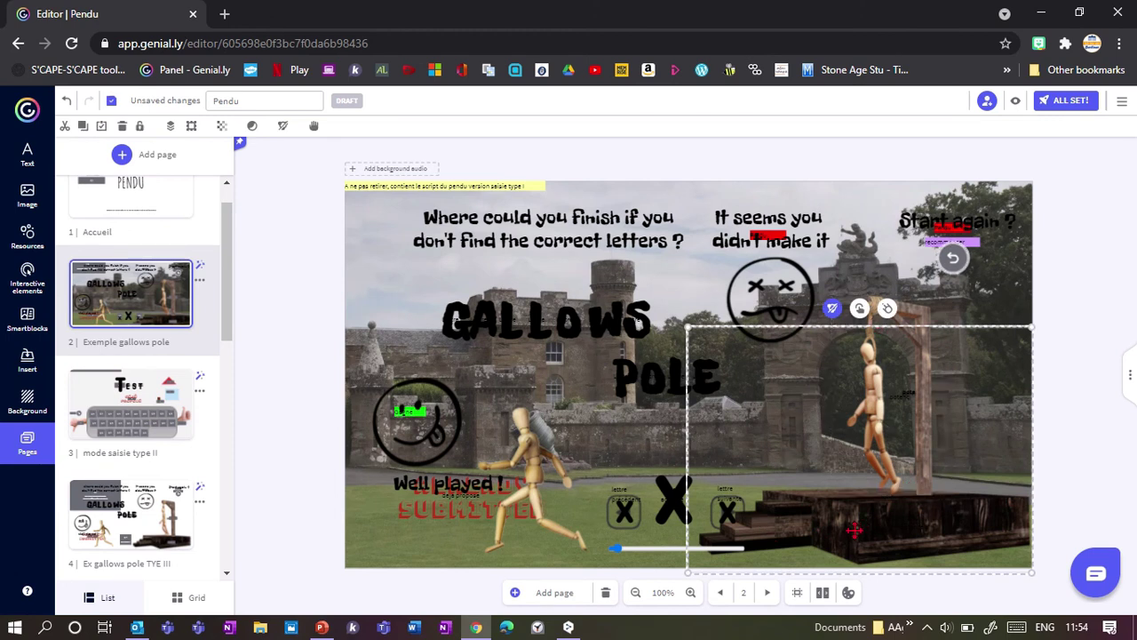
left_click_drag(862, 427, 1059, 297)
left_click_drag(882, 458, 309, 381)
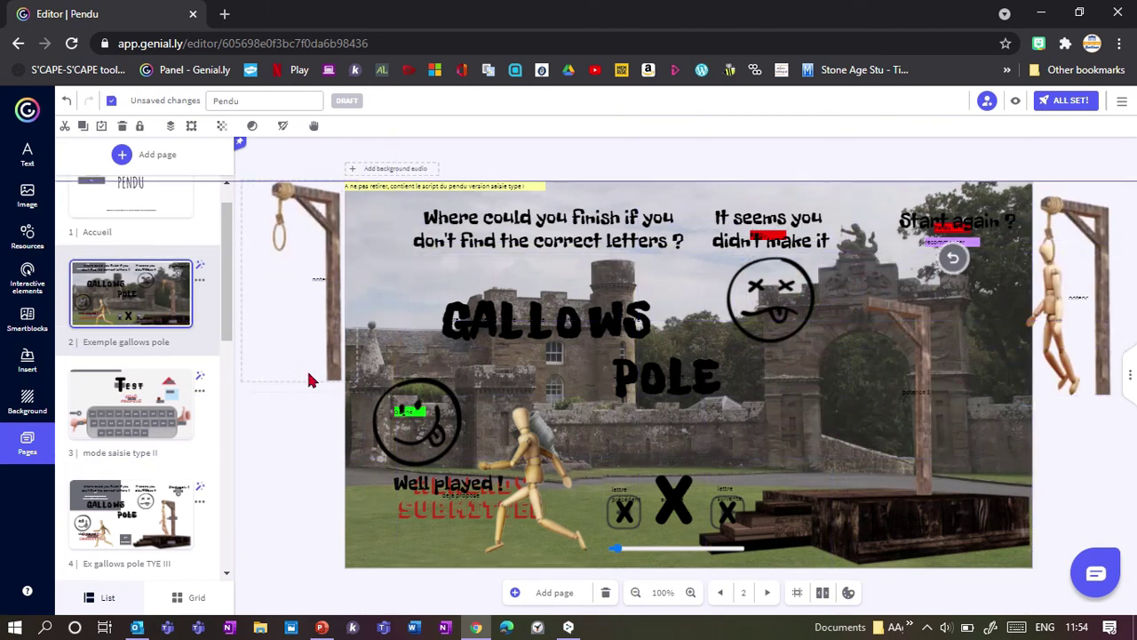
key("ctrl+d")
left_click_drag(323, 469, 292, 460)
left_click(330, 311)
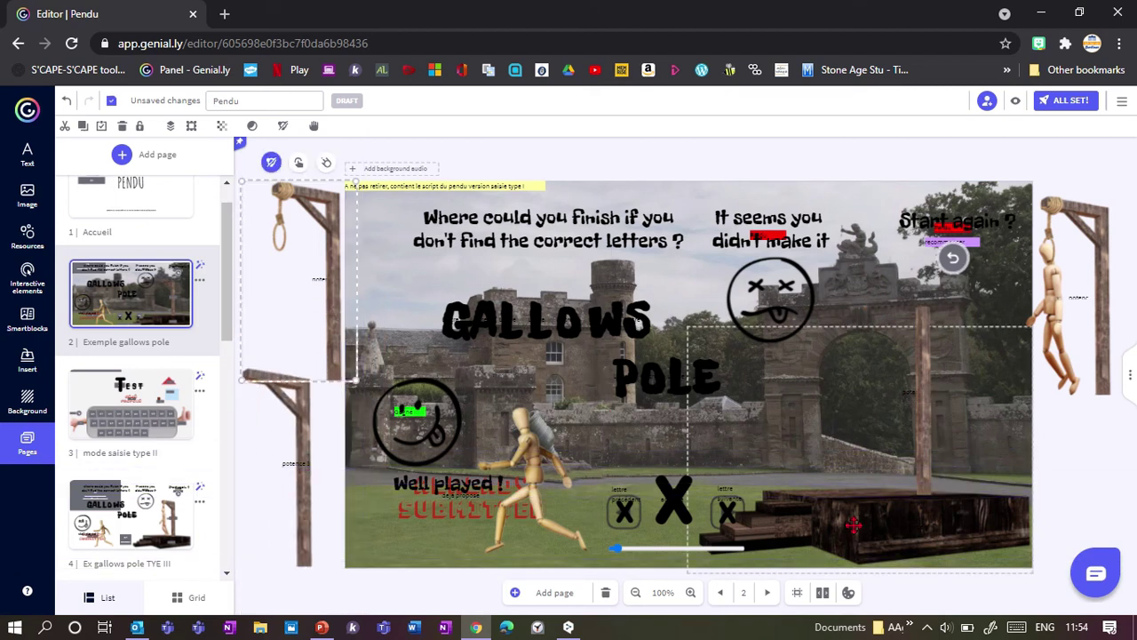
- Separate the gallows platform from its steps and shift the noose group further off the page
left_click_drag(960, 535, 841, 496)
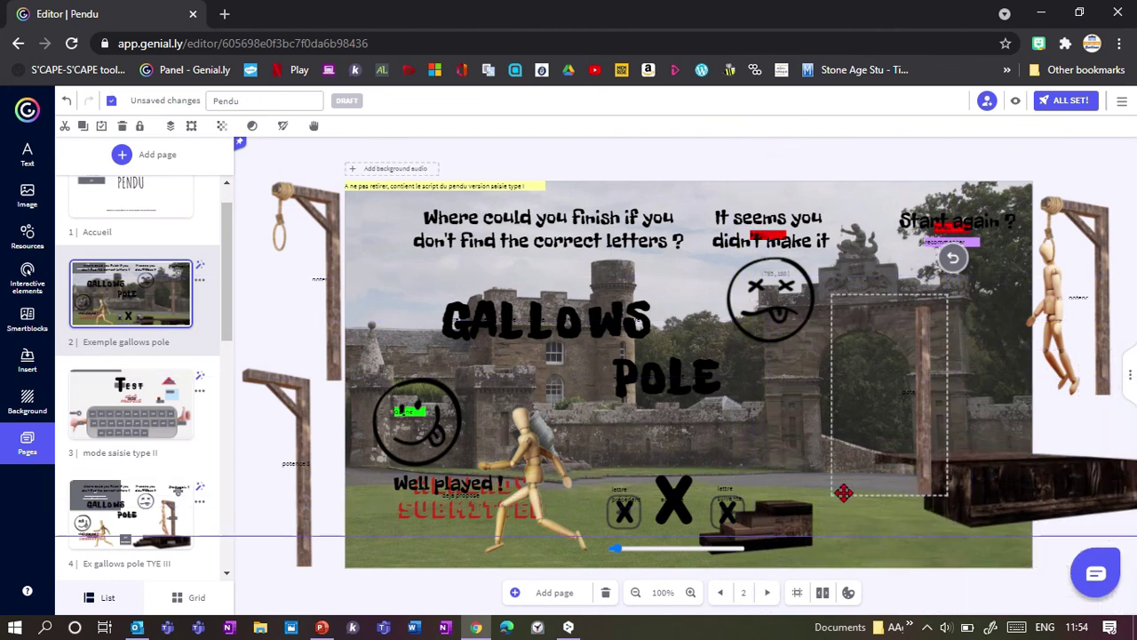
left_click(745, 525)
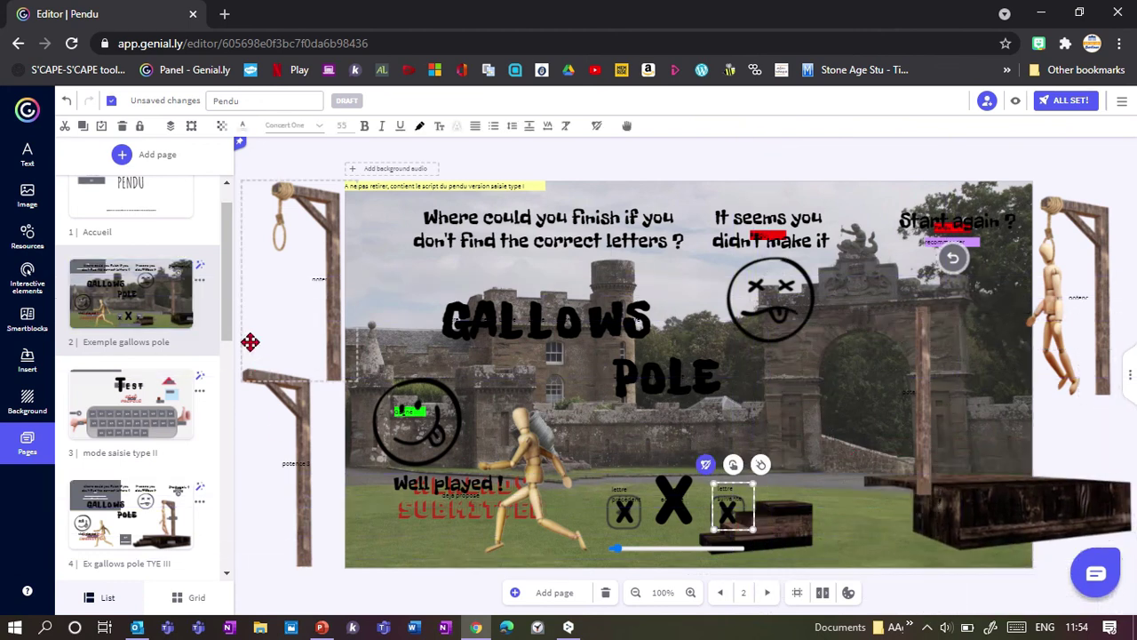
left_click_drag(226, 336, 225, 597)
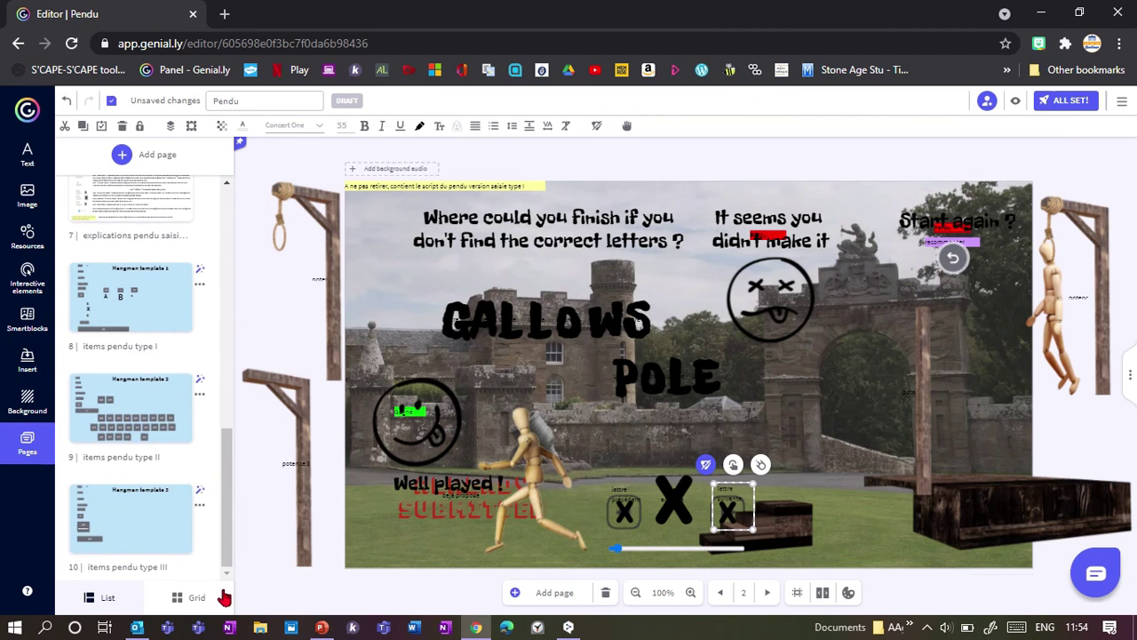
mouse_move(324, 630)
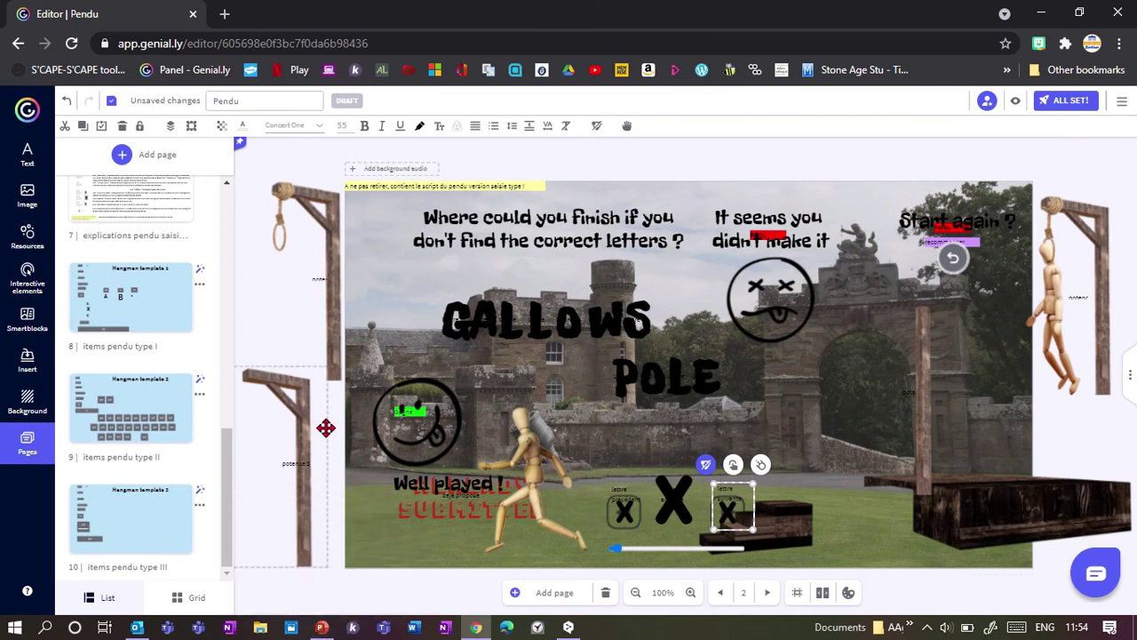
left_click(265, 333)
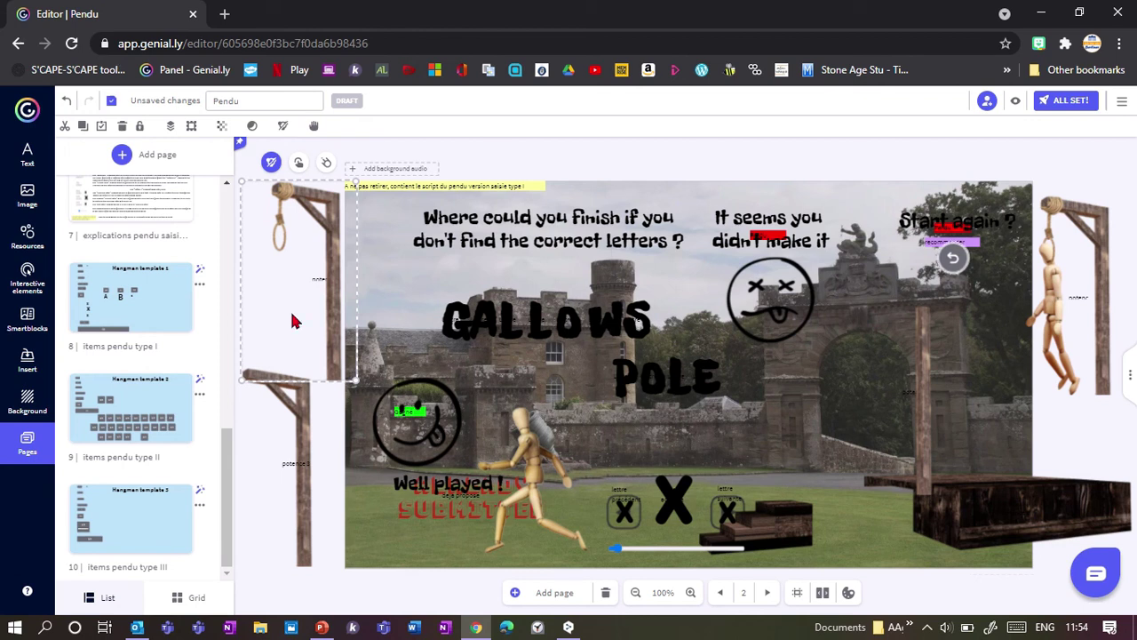
left_click_drag(320, 310, 287, 296)
- Switch to PowerPoint and crop the blue monster picture to its right-hand foot, about 2.36 by 5.08 cm
left_click(322, 627)
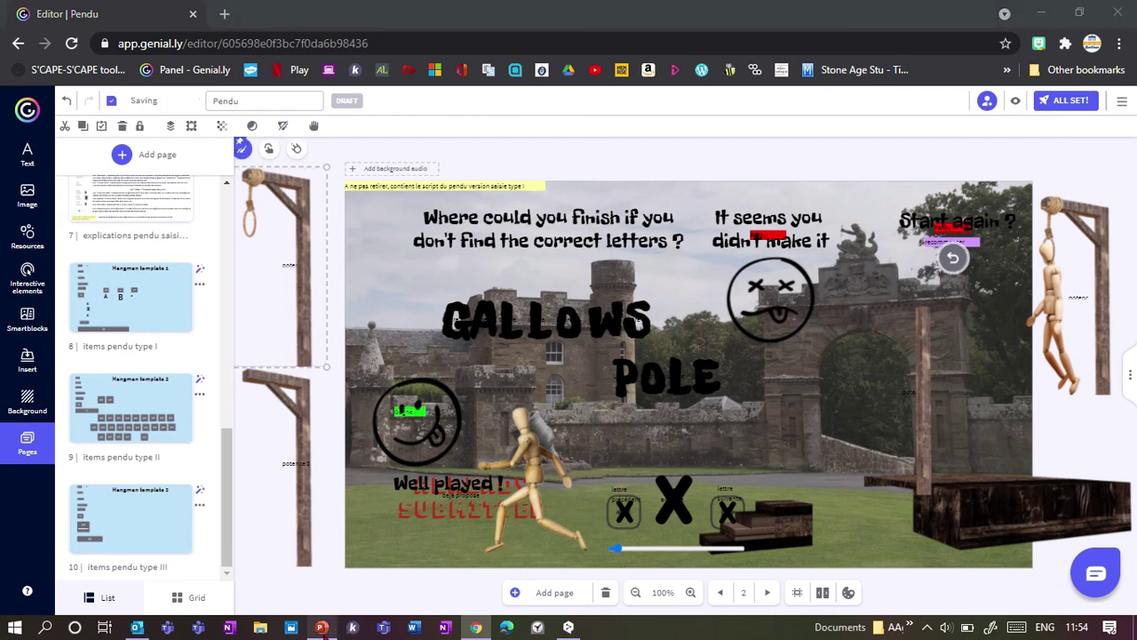
scroll(267, 347, "up", 2)
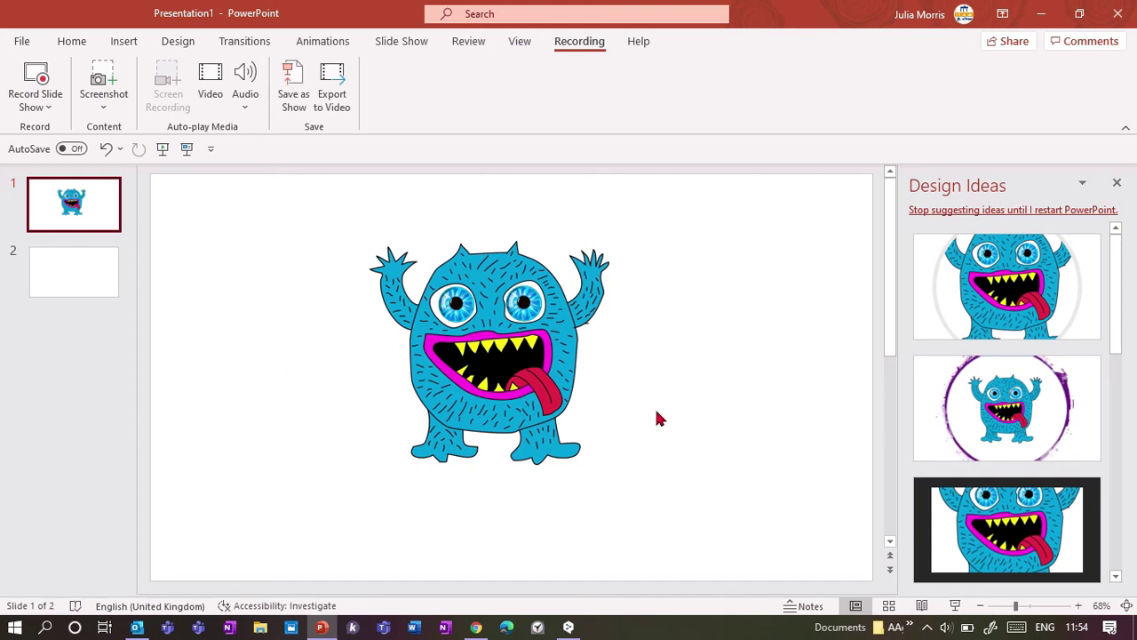
left_click(452, 350)
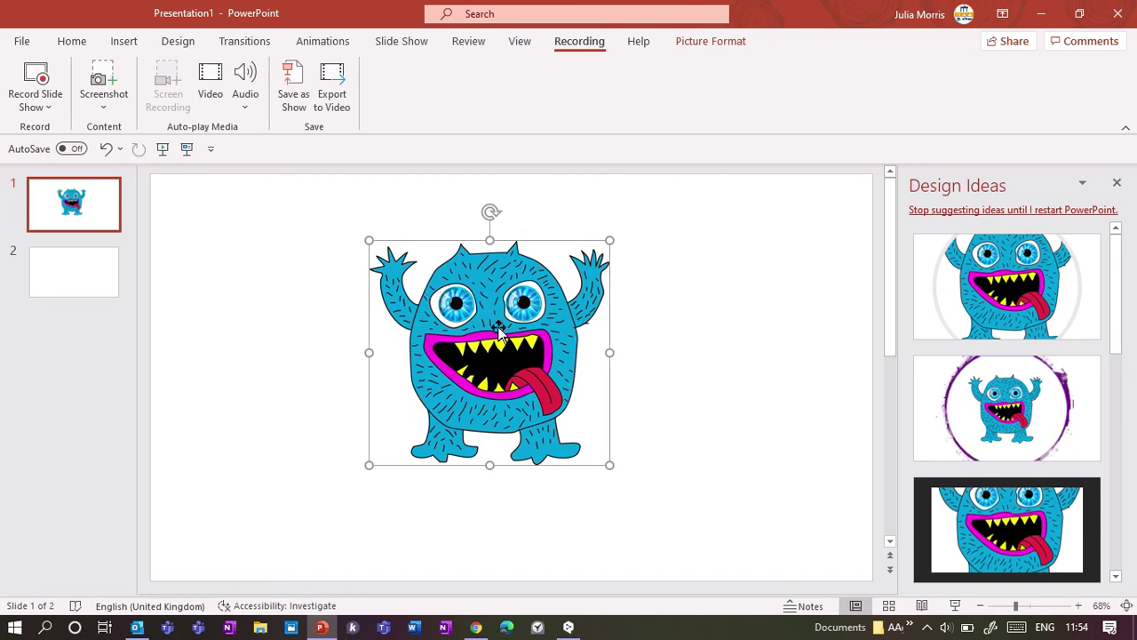
left_click(697, 52)
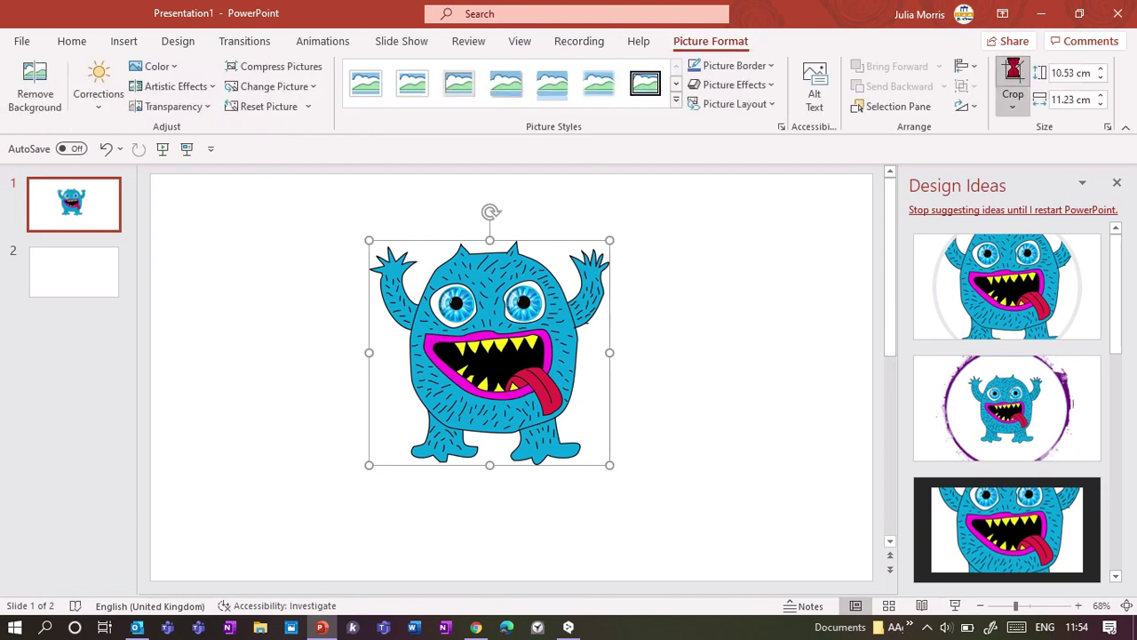
left_click(1013, 76)
left_click_drag(374, 242, 501, 415)
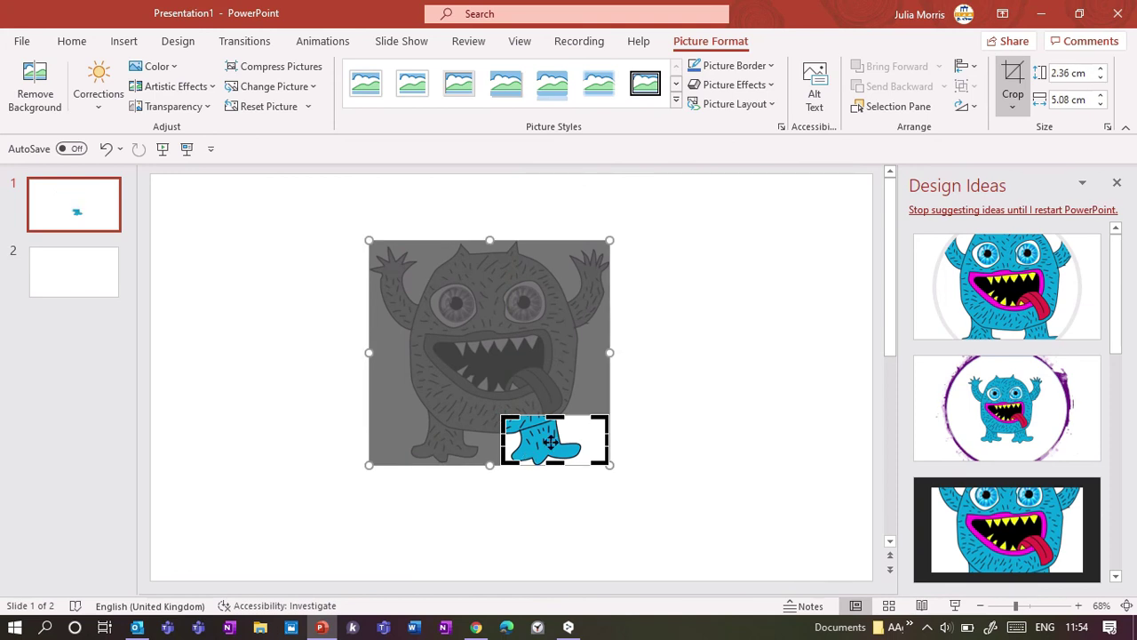
left_click(1012, 76)
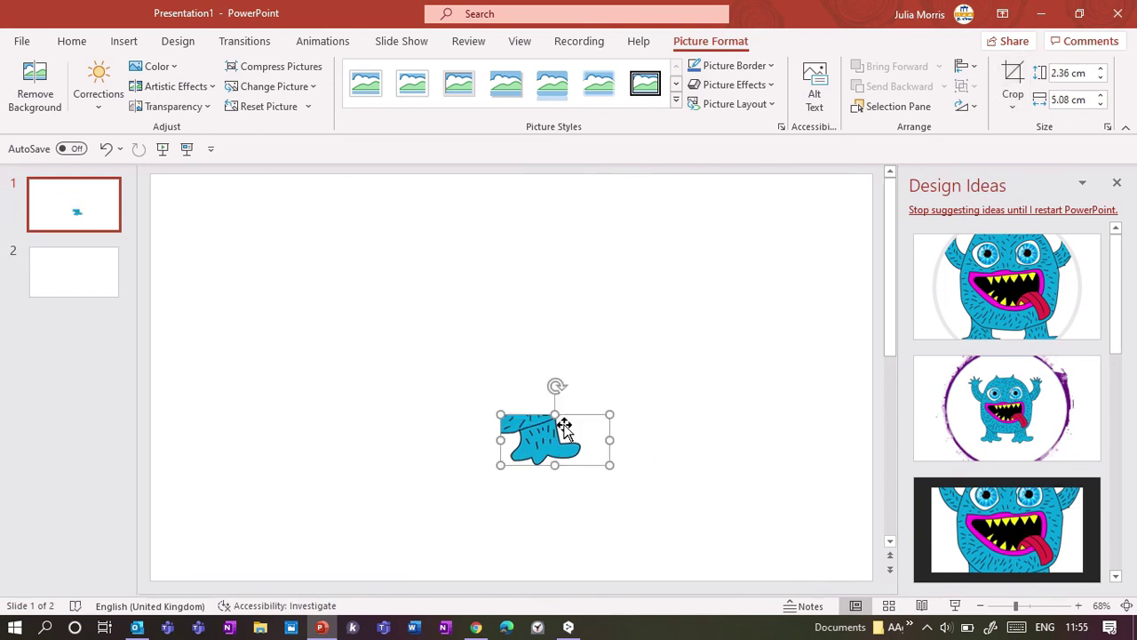
- Duplicate the cropped foot beside the original and shift the picture inside the copy's crop frame to show the left-hand foot
left_click(469, 430)
left_click_drag(469, 430, 429, 480)
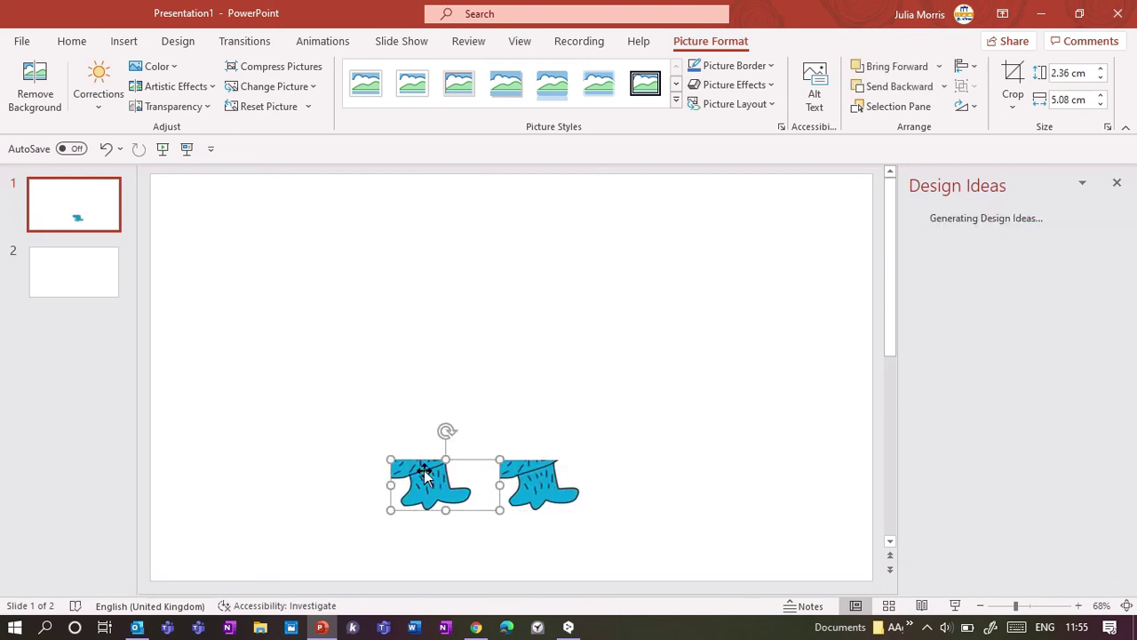
left_click(1013, 75)
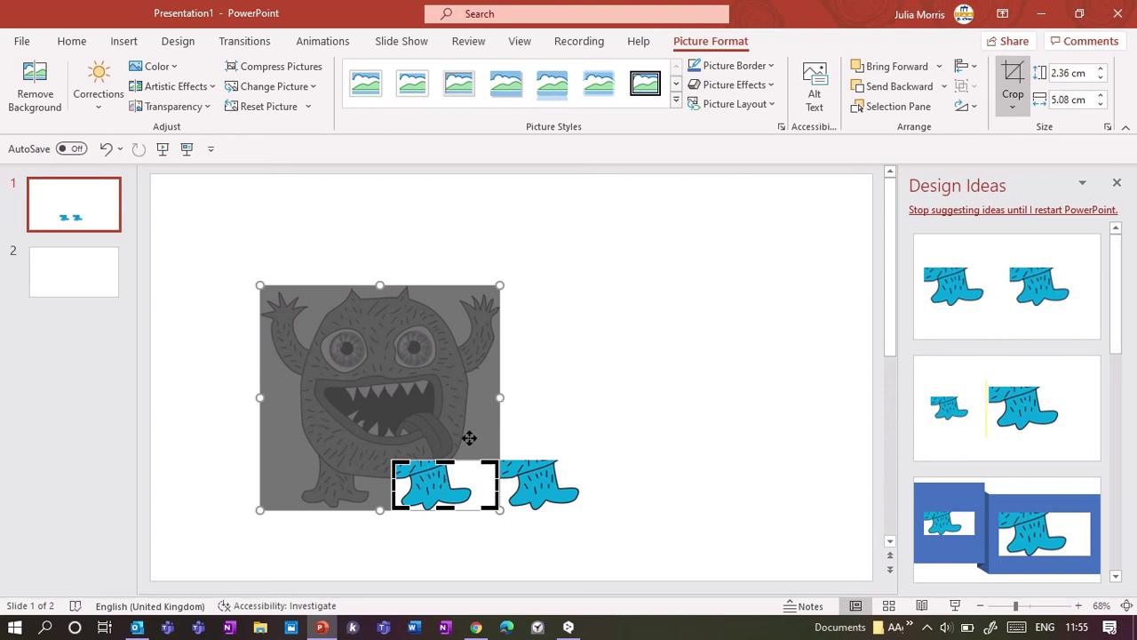
left_click_drag(320, 436, 426, 436)
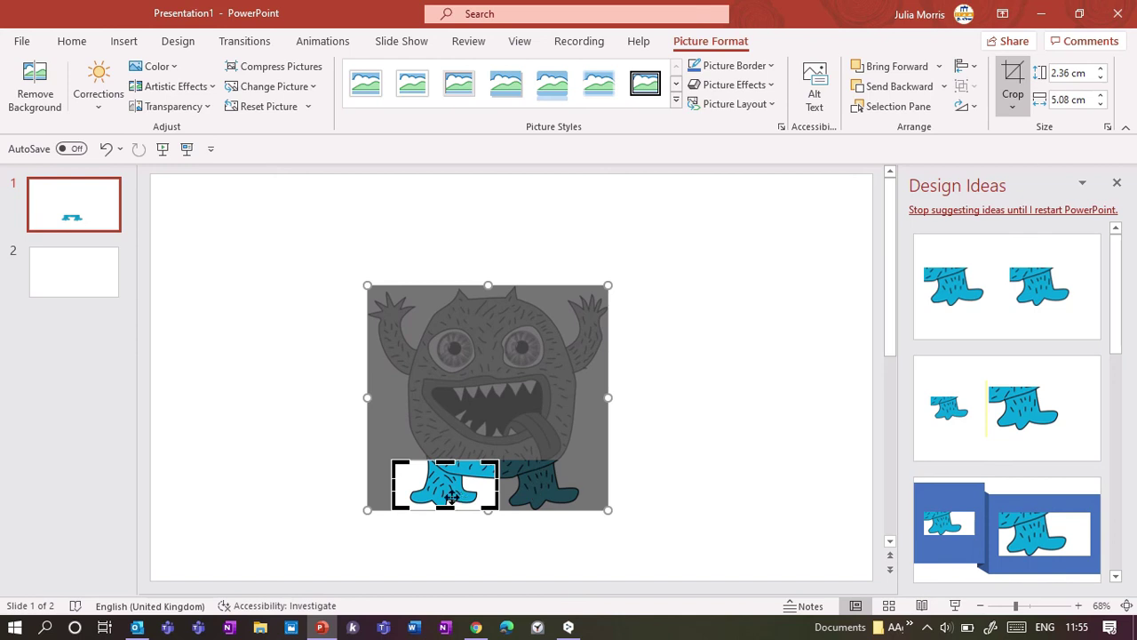
left_click(1013, 80)
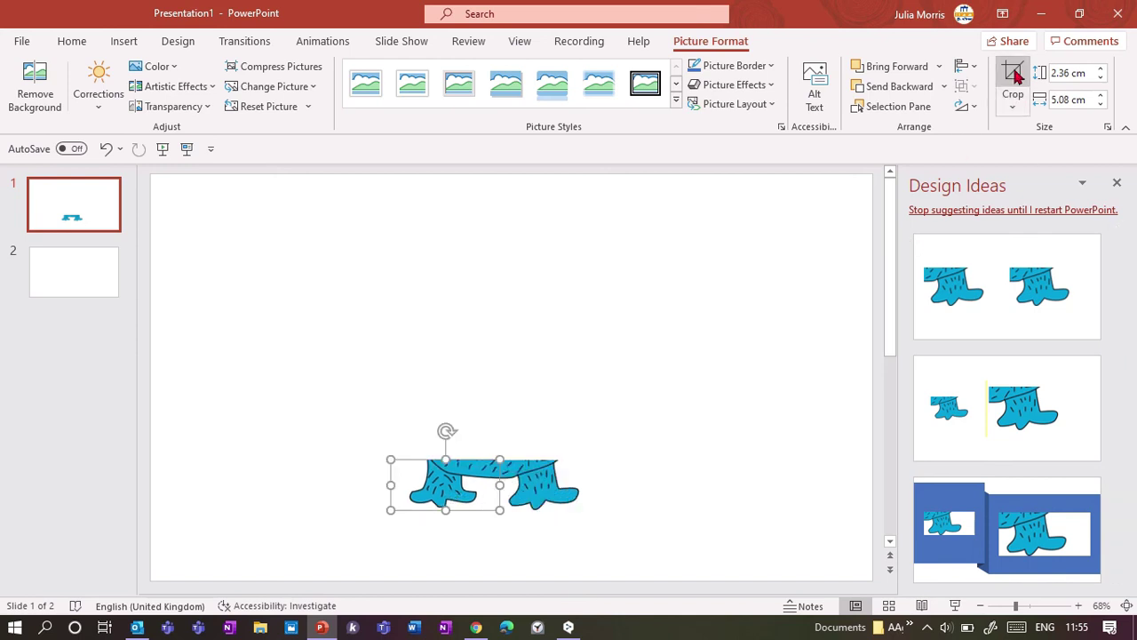
- Duplicate the left-hand foot piece above and re-crop the copy to the left part of the monster's mouth, about 3.88 cm high
key("ctrl+z")
left_click_drag(461, 476, 457, 430)
left_click(1012, 80)
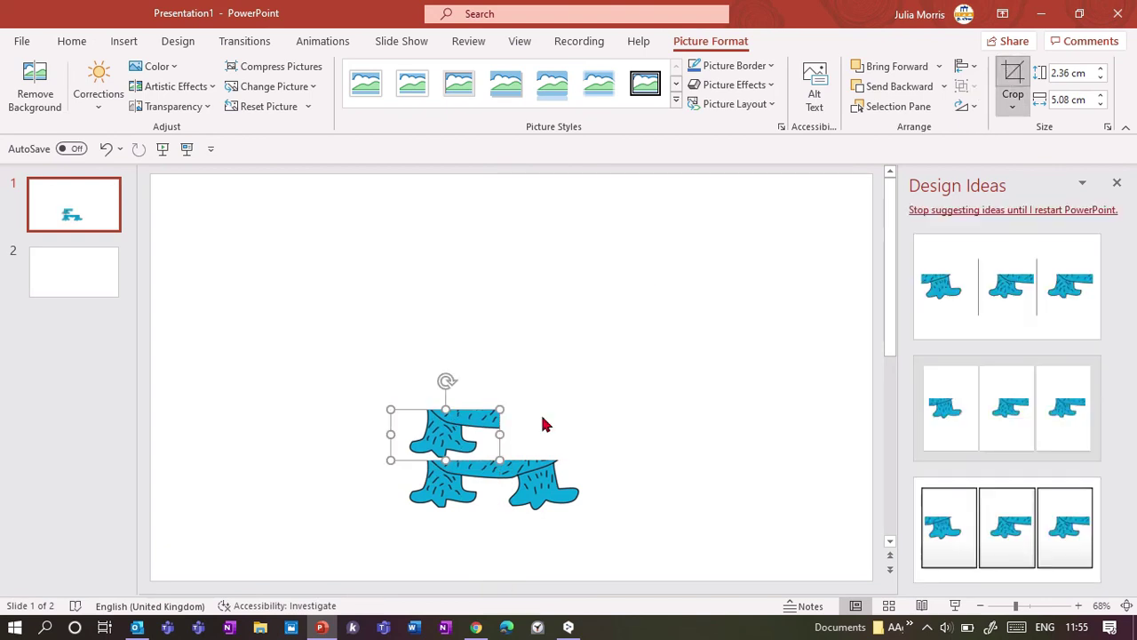
left_click_drag(559, 372, 559, 419)
left_click_drag(446, 411, 447, 375)
left_click_drag(502, 416, 502, 416)
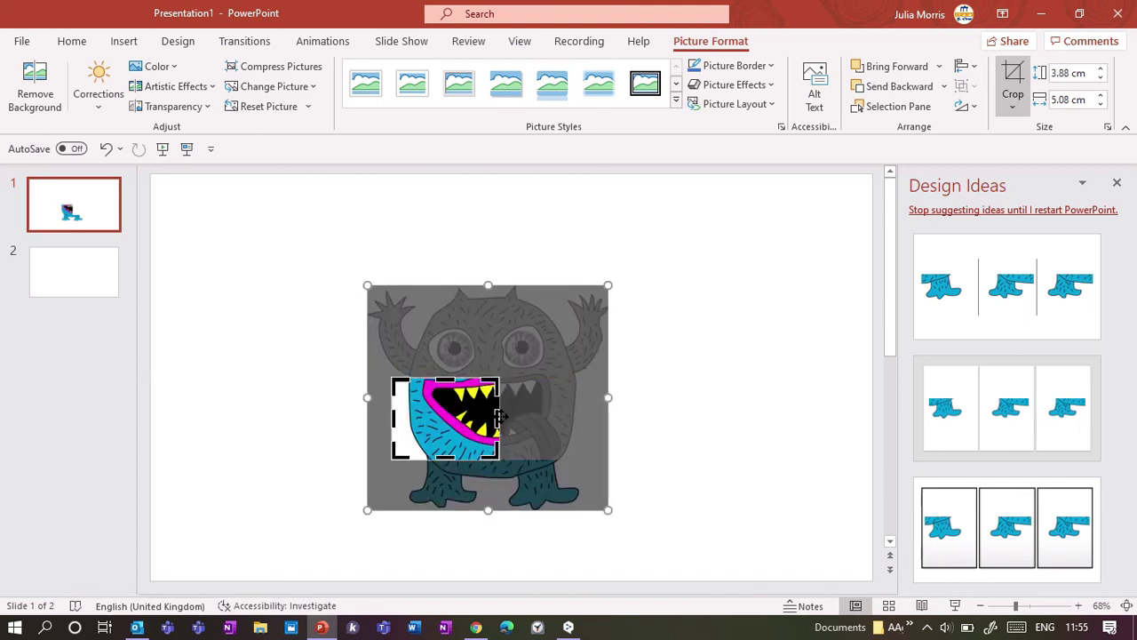